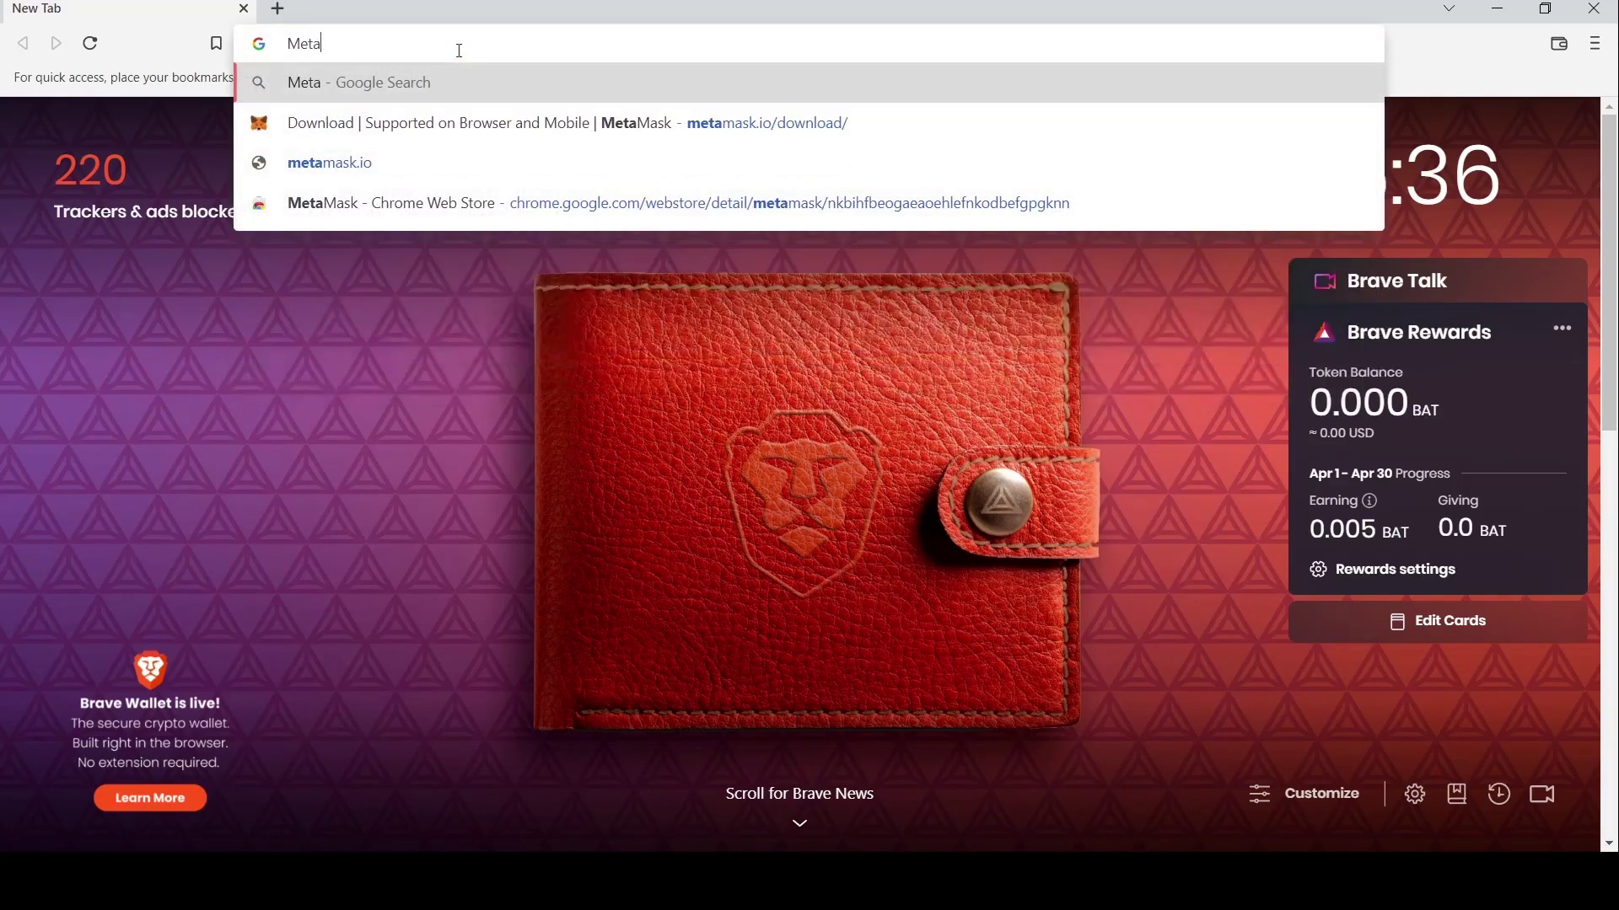
# Go from metamask.io's download page to the MetaMask extension page for Brave
pyautogui.click(373, 155)
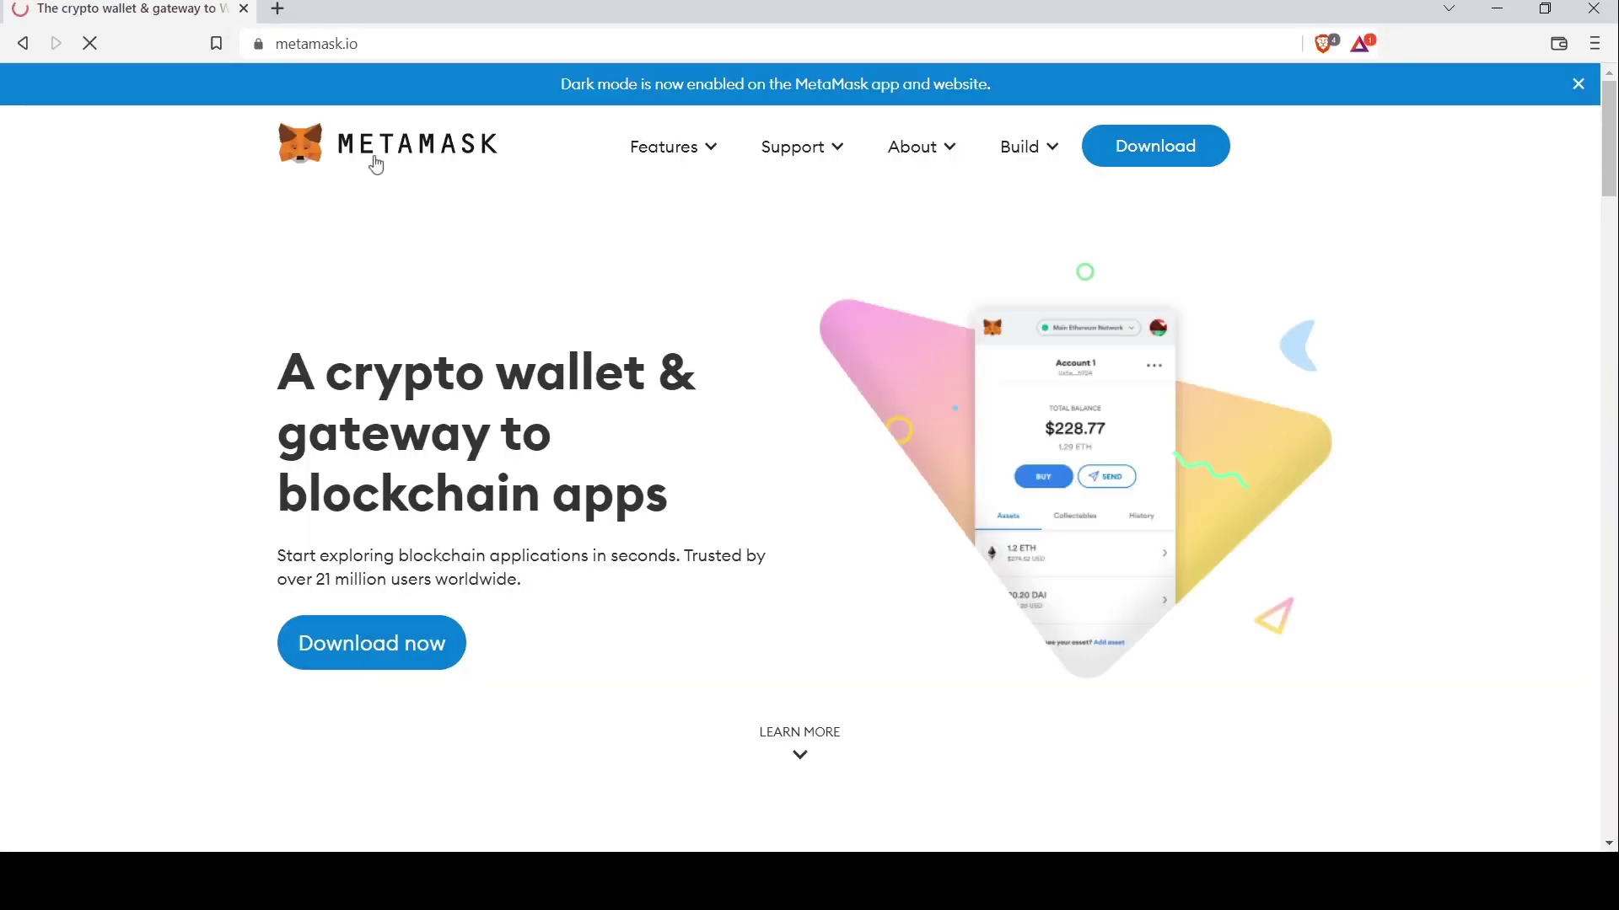
pyautogui.click(403, 647)
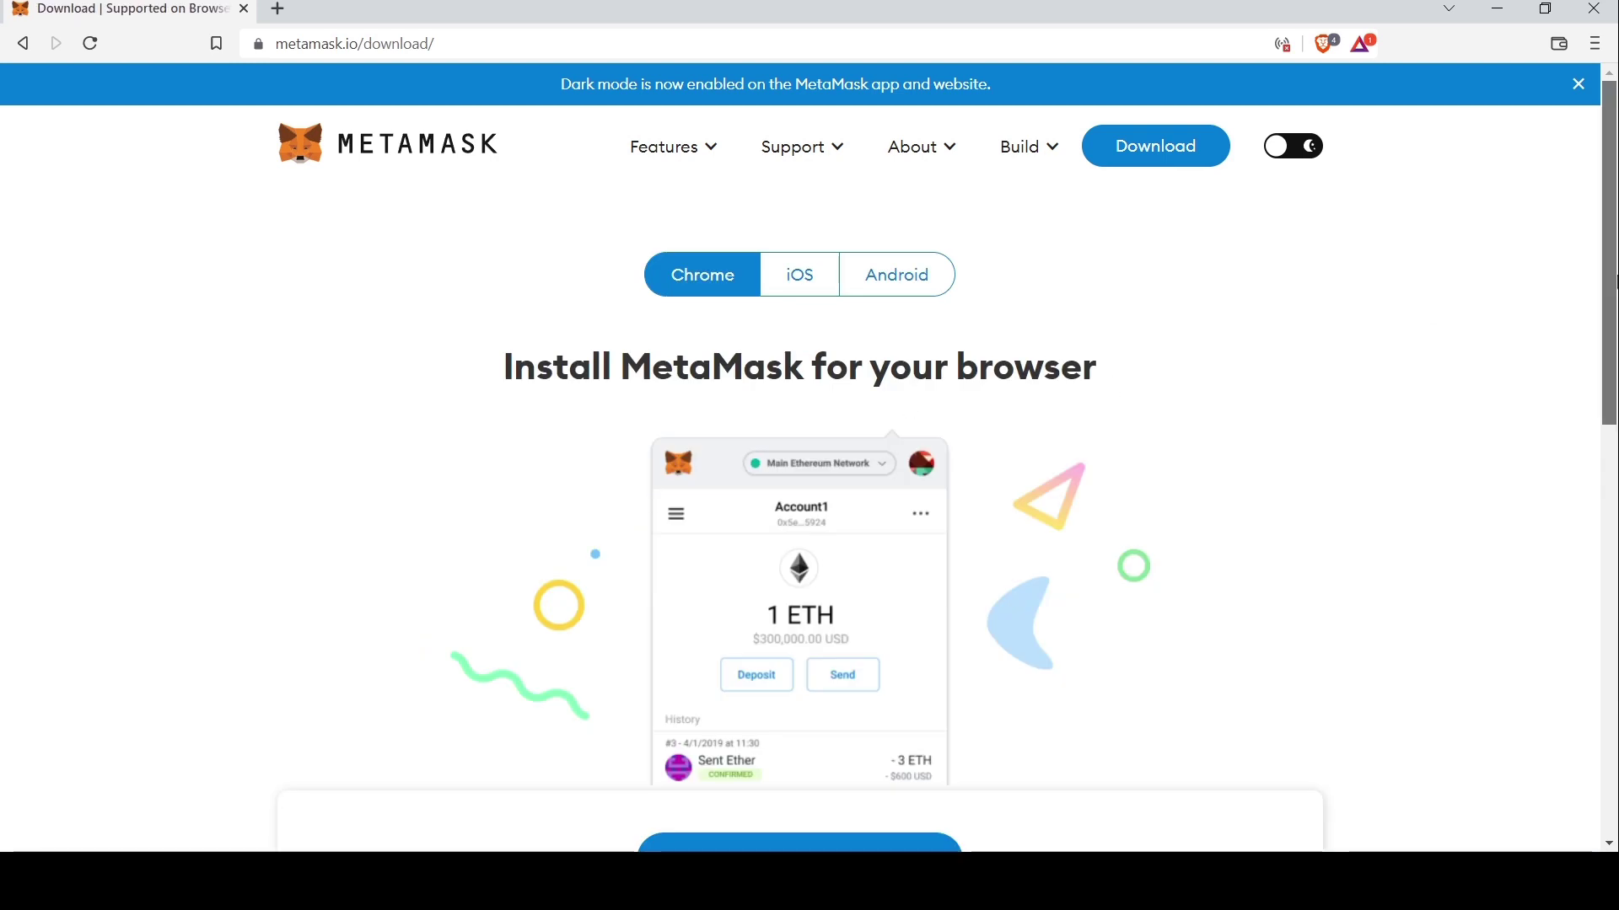
pyautogui.scroll(-2, 1431, 306)
pyautogui.scroll(-5, 1612, 366)
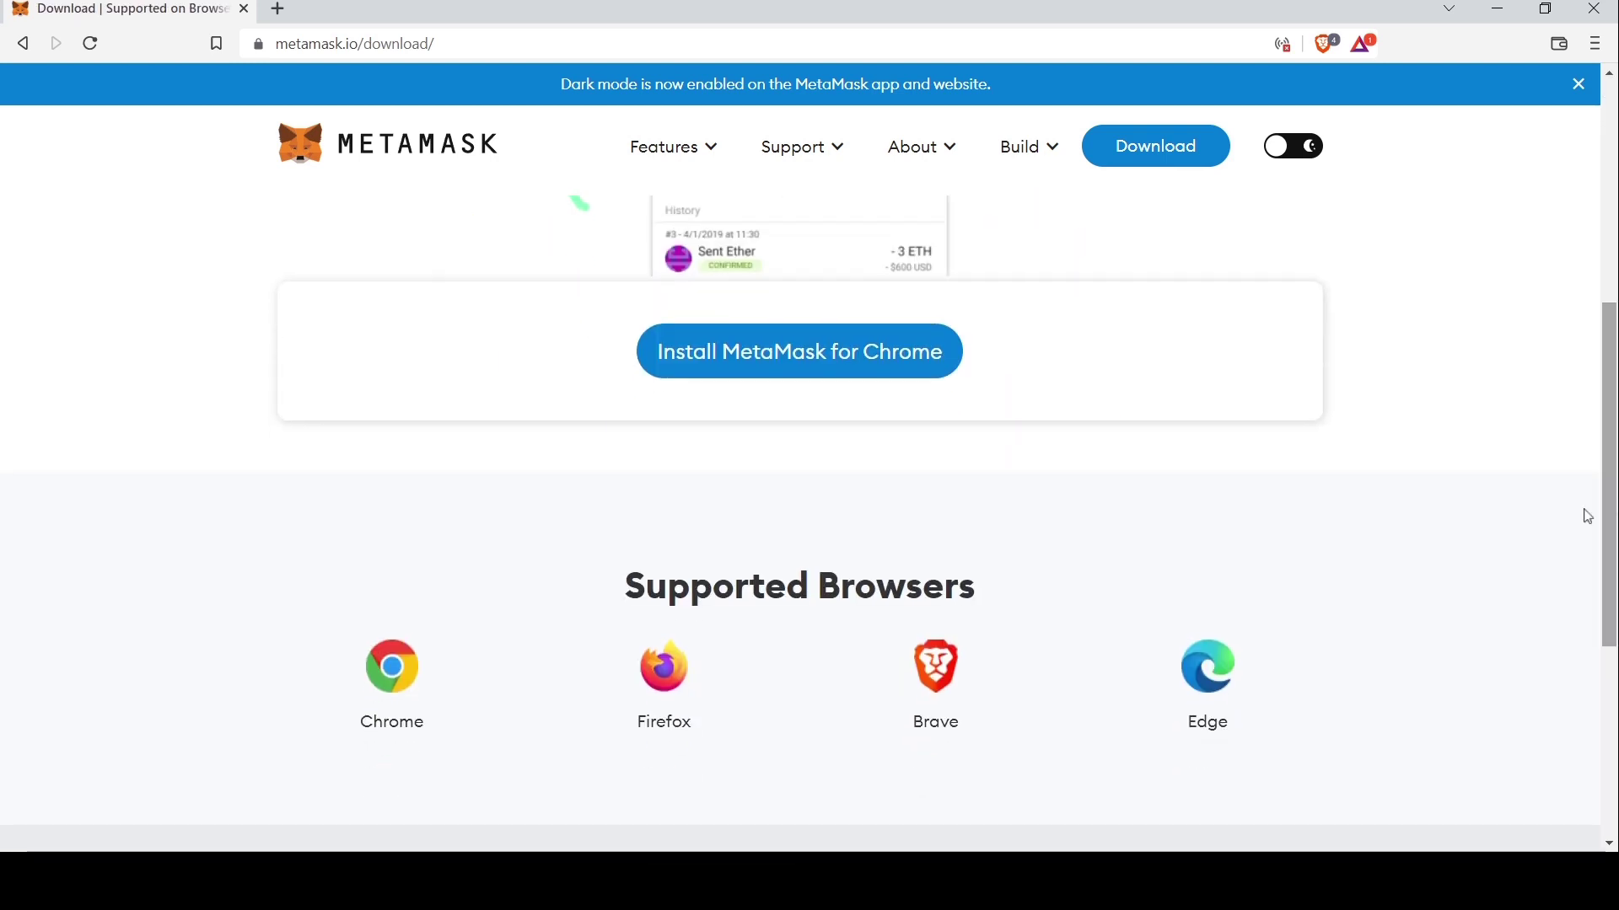
pyautogui.click(938, 670)
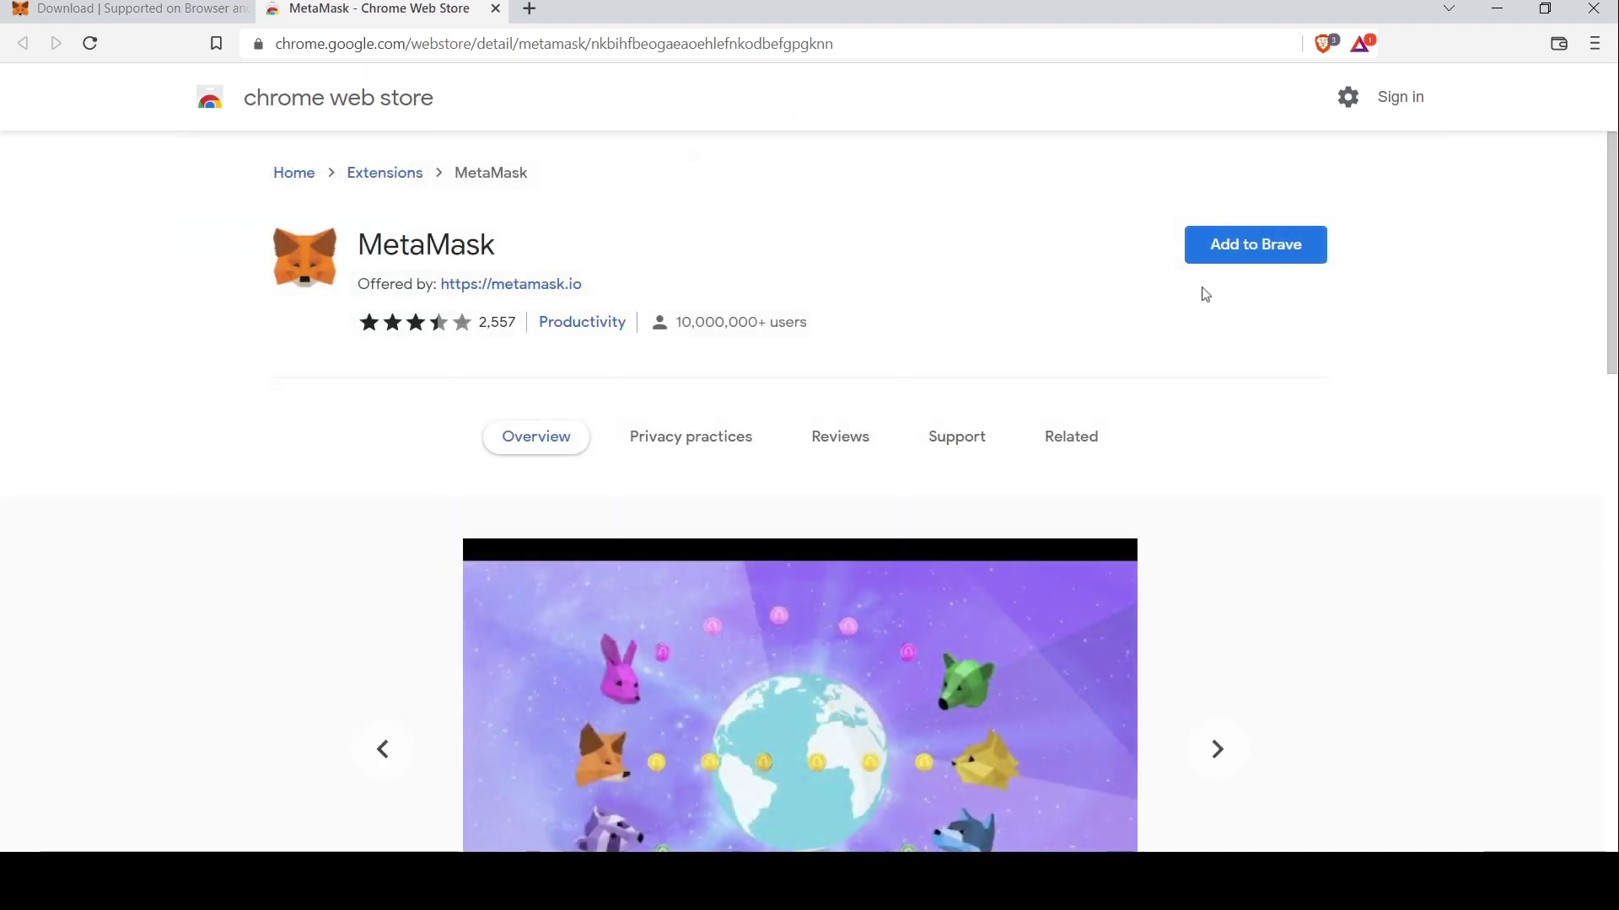
# Add the MetaMask extension to Brave from the Chrome Web Store
pyautogui.click(1246, 251)
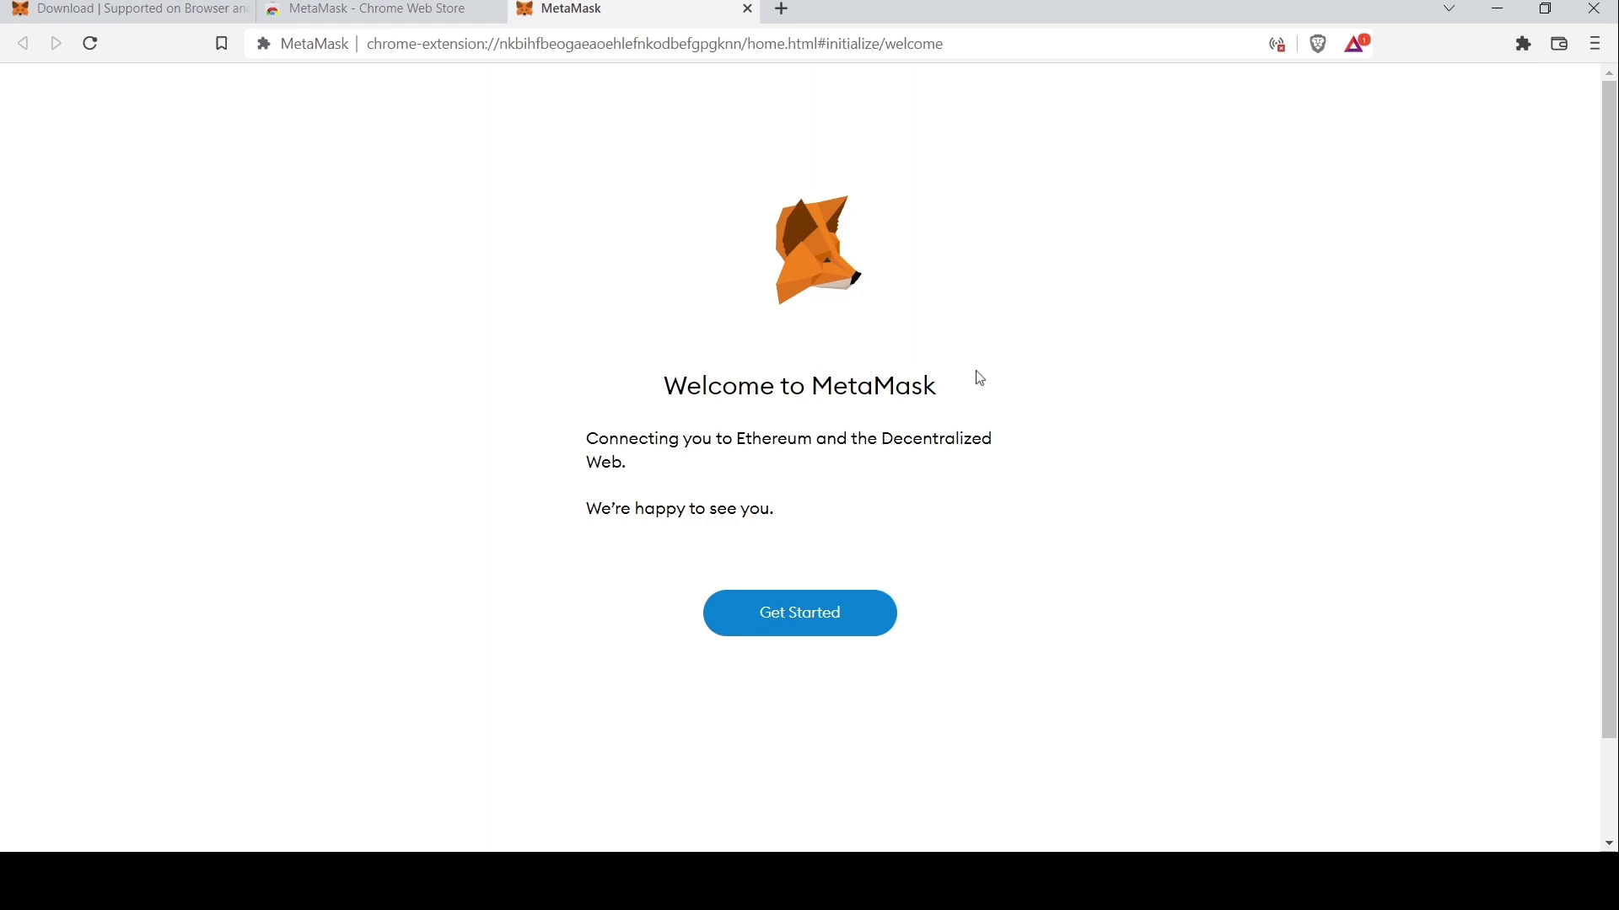
# Begin MetaMask setup and choose to create a new wallet
pyautogui.click(818, 621)
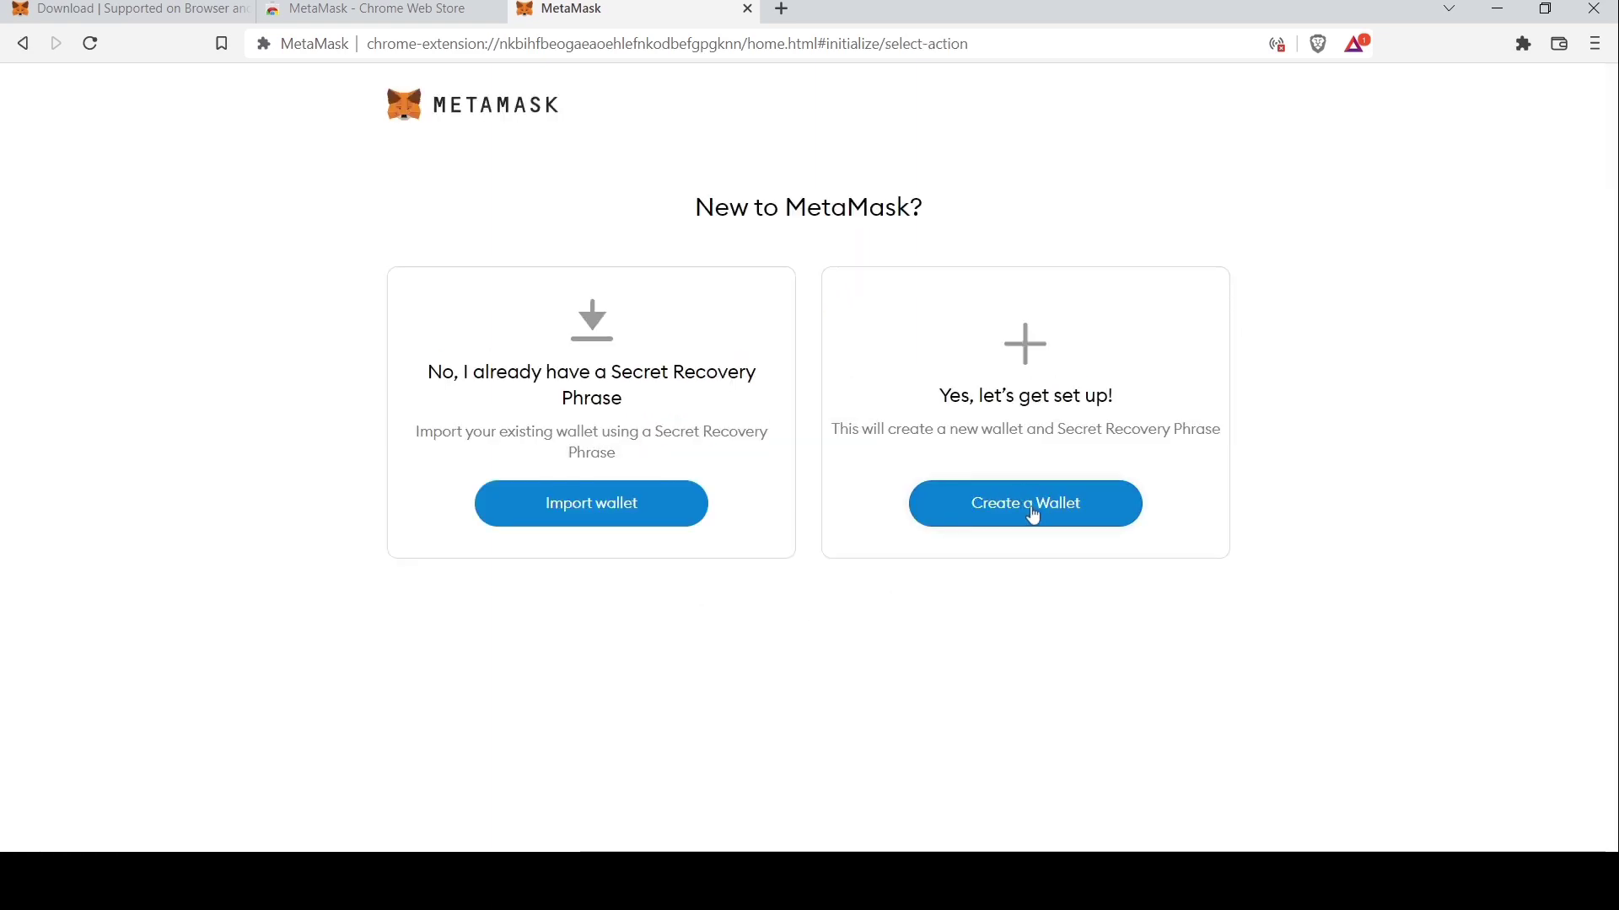
pyautogui.moveTo(939, 393); pyautogui.dragTo(1227, 434)
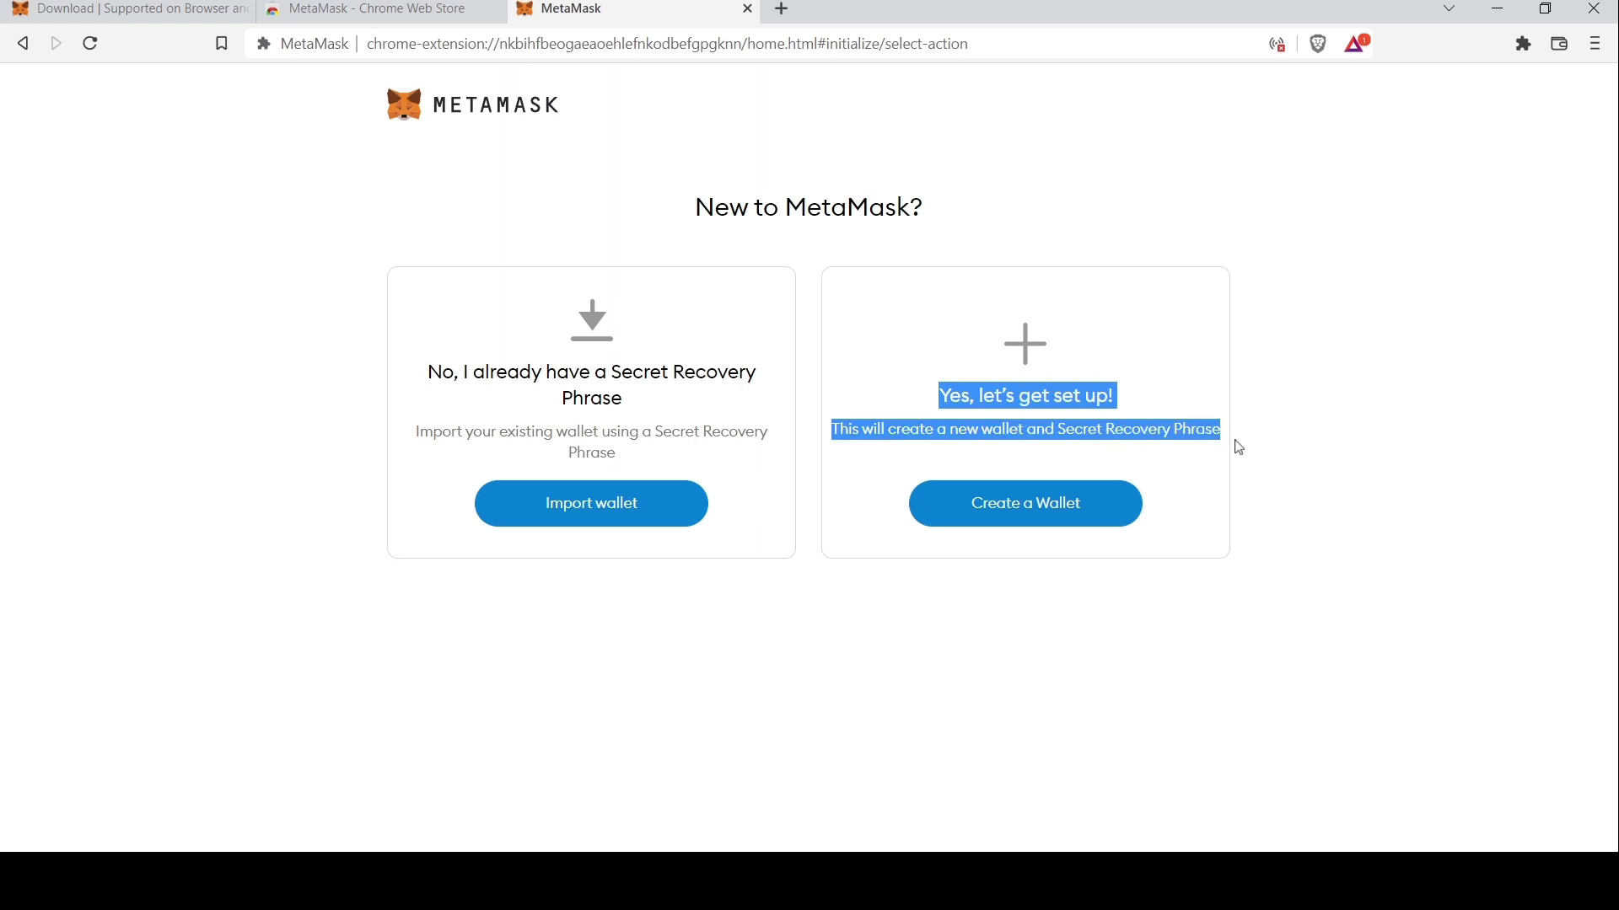
pyautogui.click(1014, 523)
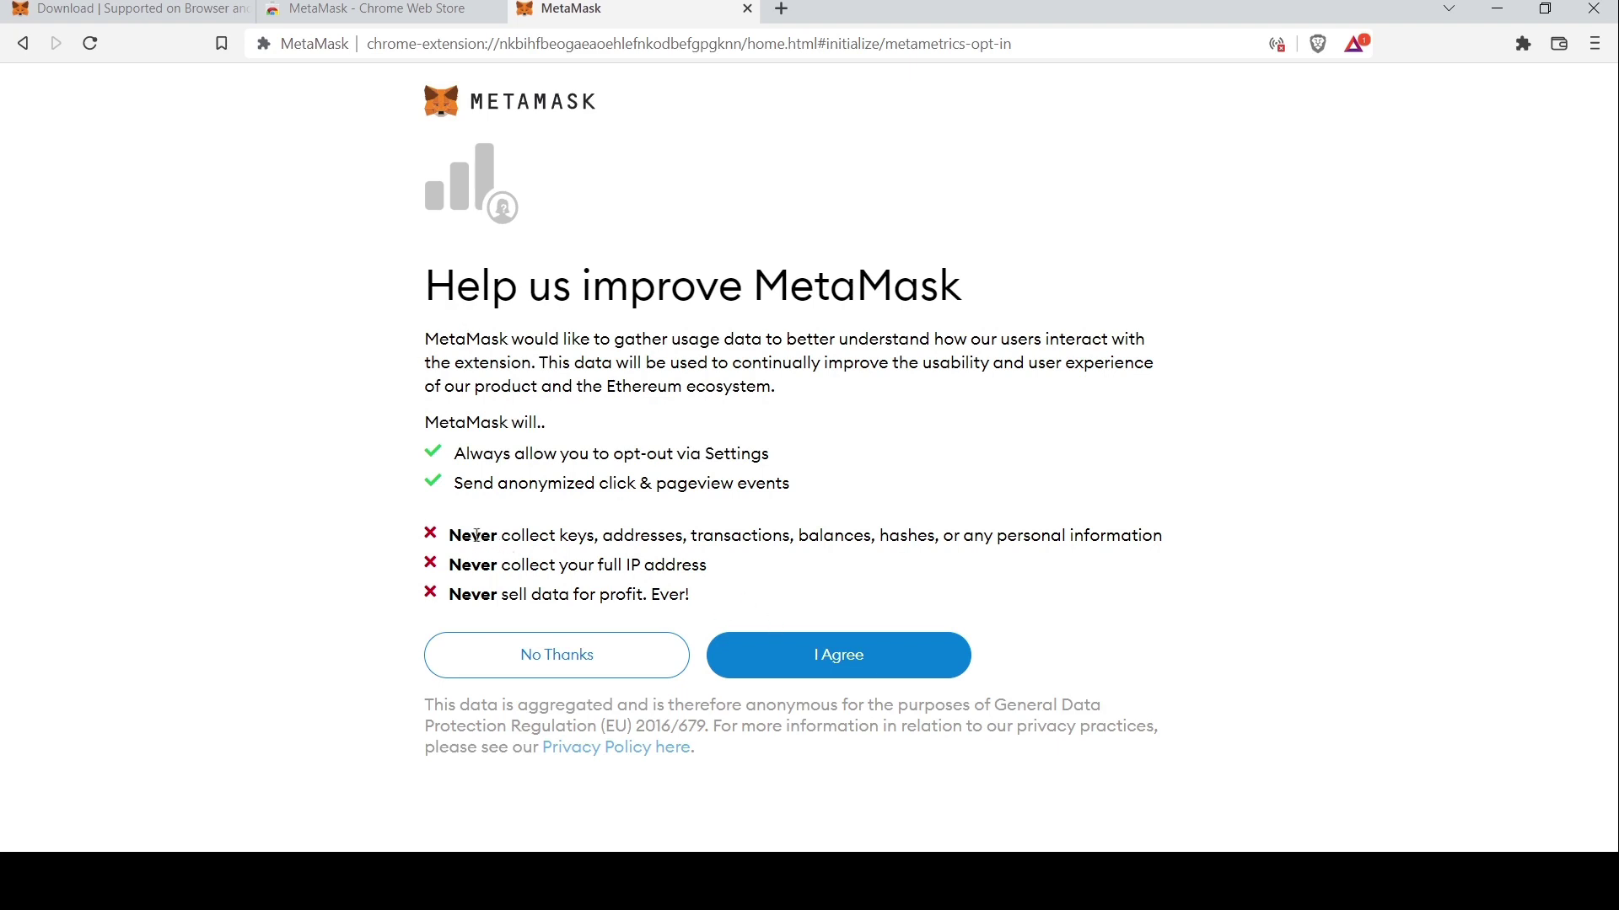
# Agree to share anonymous usage data on the Help us improve MetaMask page
pyautogui.moveTo(444, 460); pyautogui.dragTo(805, 502)
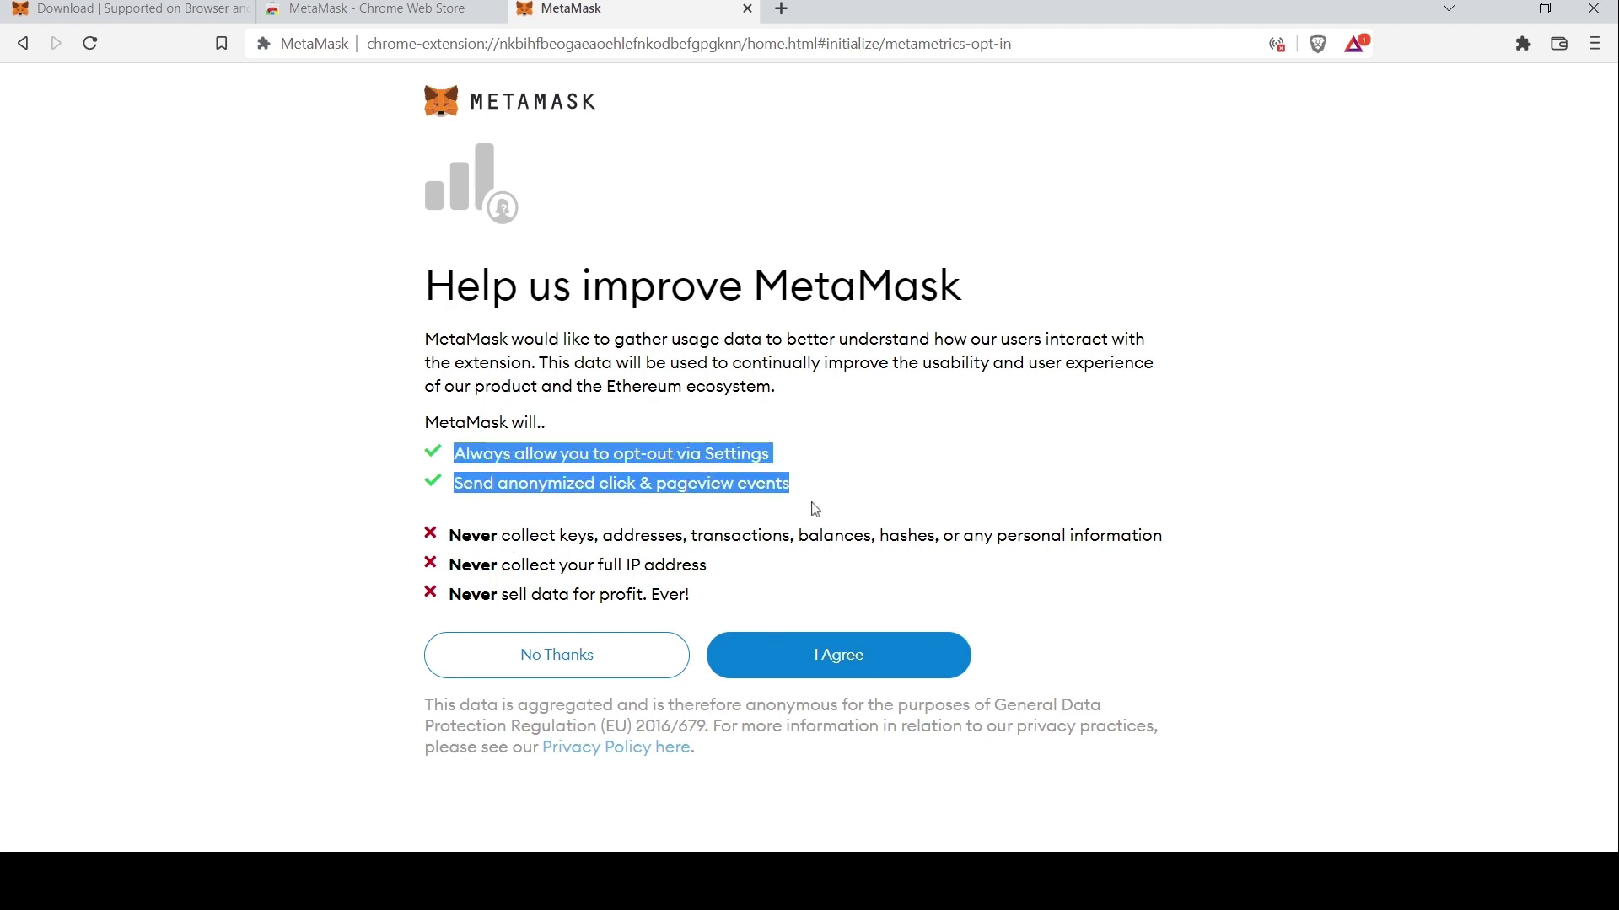
pyautogui.moveTo(712, 600); pyautogui.dragTo(446, 546)
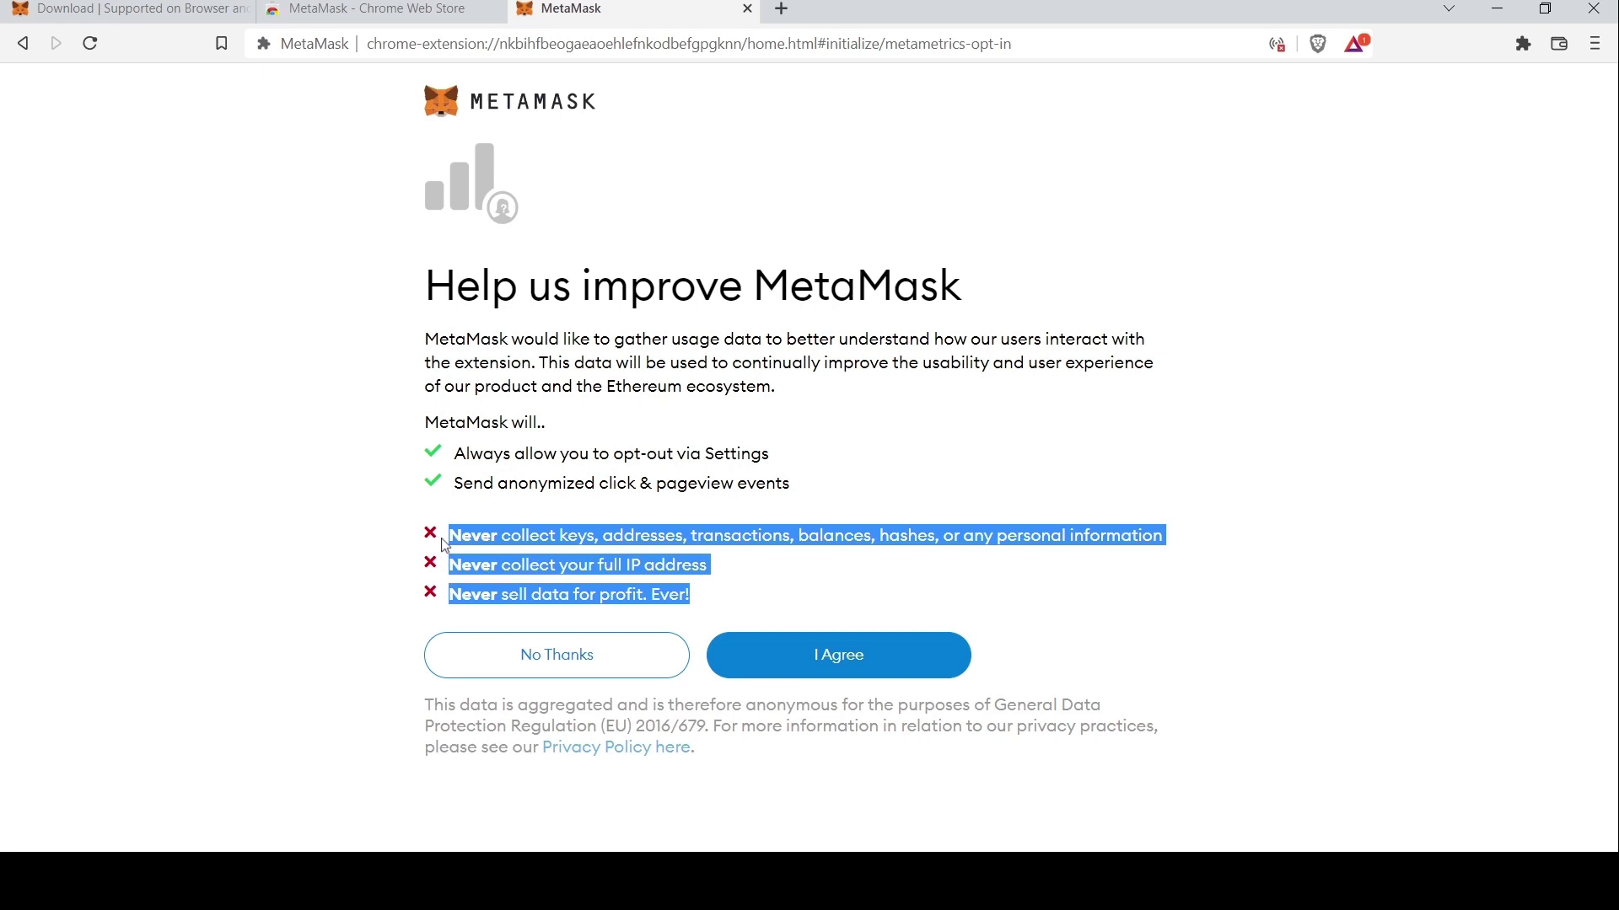
pyautogui.doubleClick(449, 544)
pyautogui.click(554, 544)
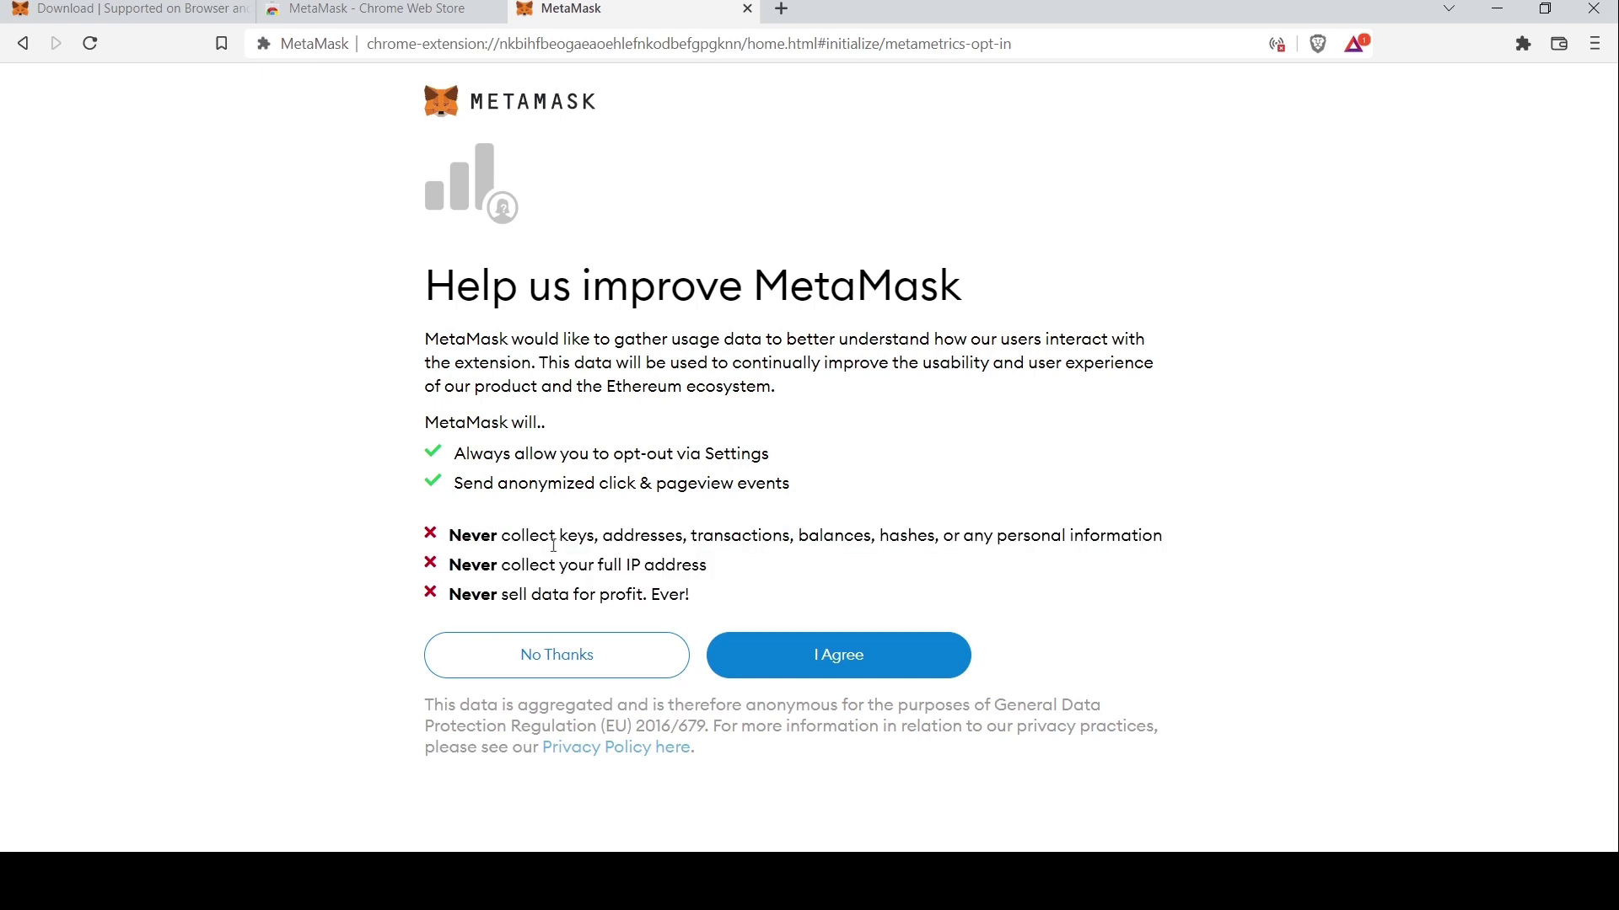
pyautogui.click(856, 651)
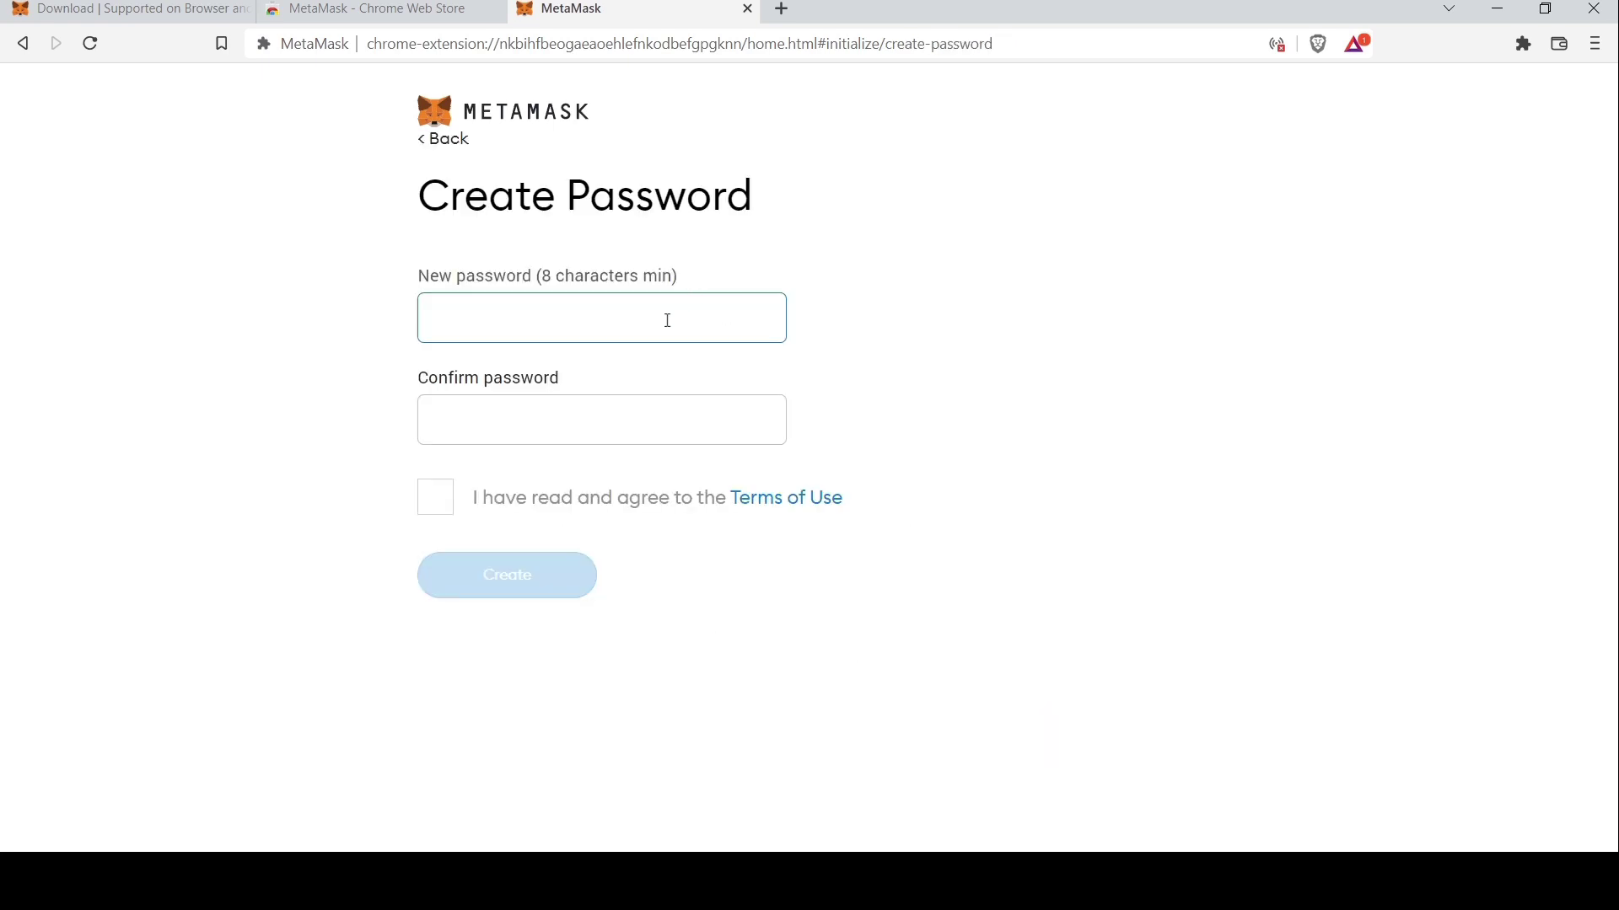
# Set and confirm the wallet password, accept the Terms of Use, and create the wallet
pyautogui.hotkey('ctrl', 'v')
pyautogui.press('Tab')
pyautogui.hotkey('ctrl', 'v')
pyautogui.click(436, 497)
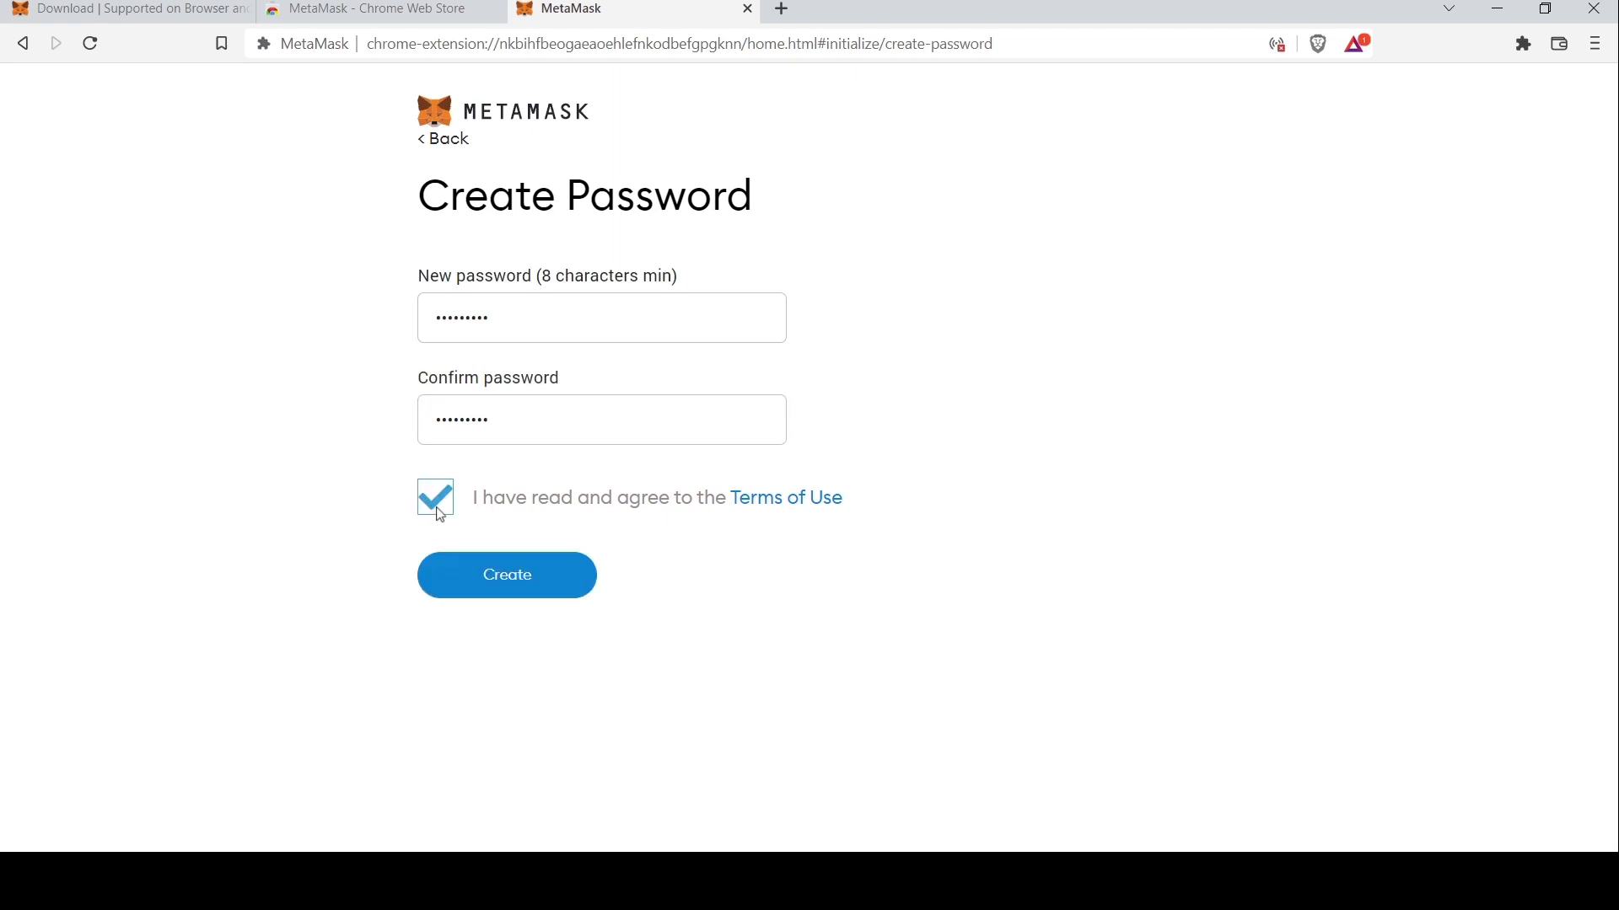
pyautogui.click(501, 578)
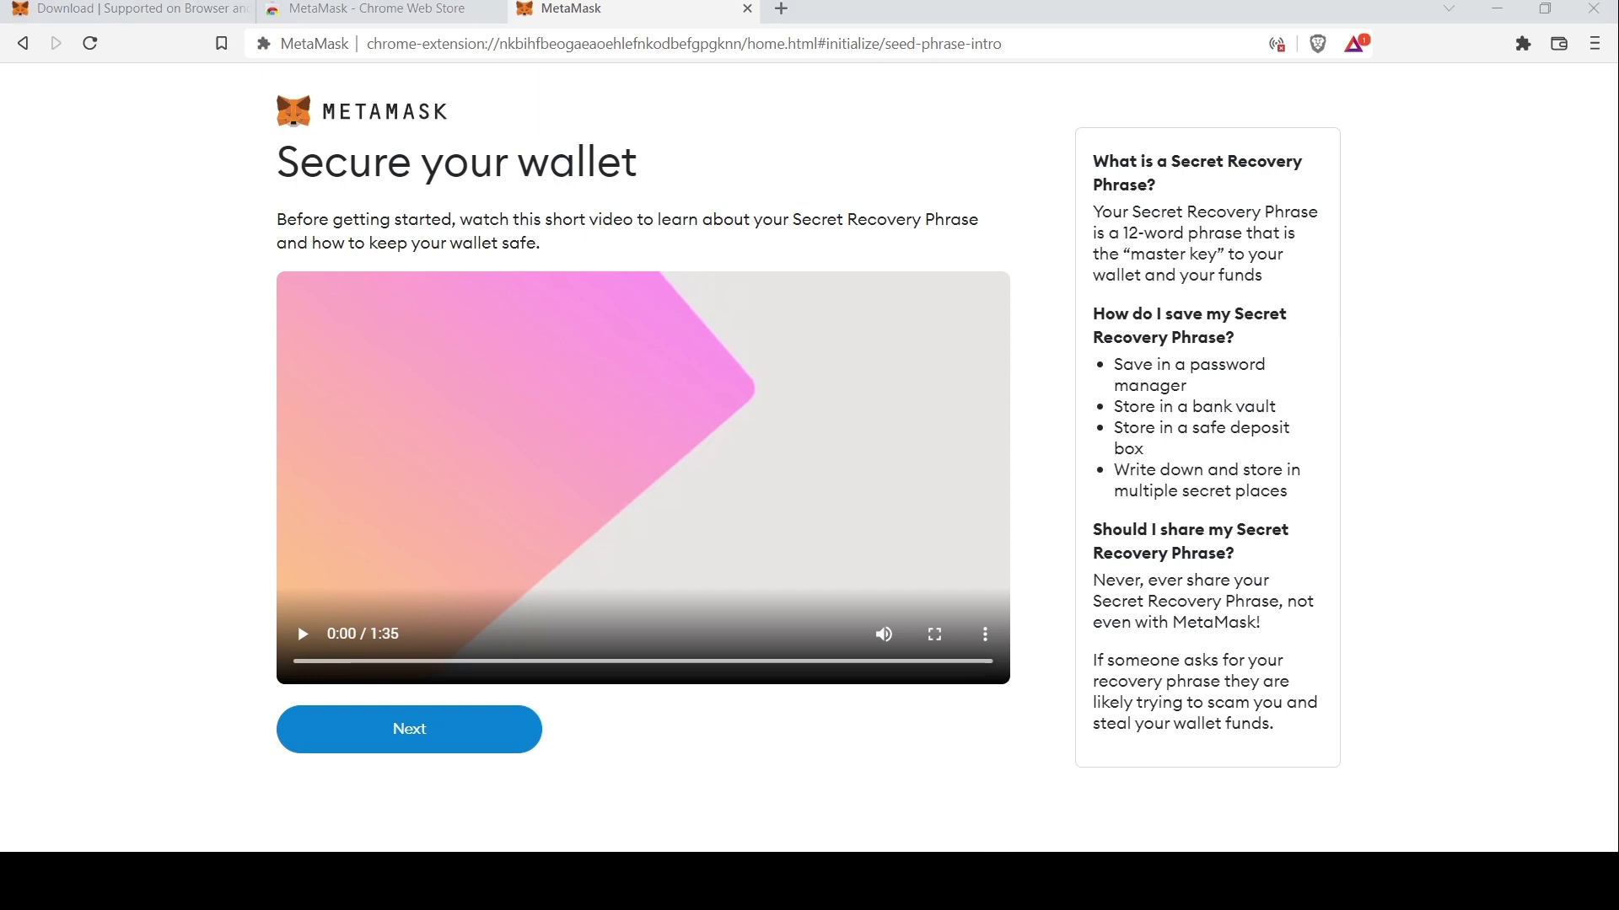
# Reveal the Secret Recovery Phrase and proceed to confirming it
pyautogui.click(433, 732)
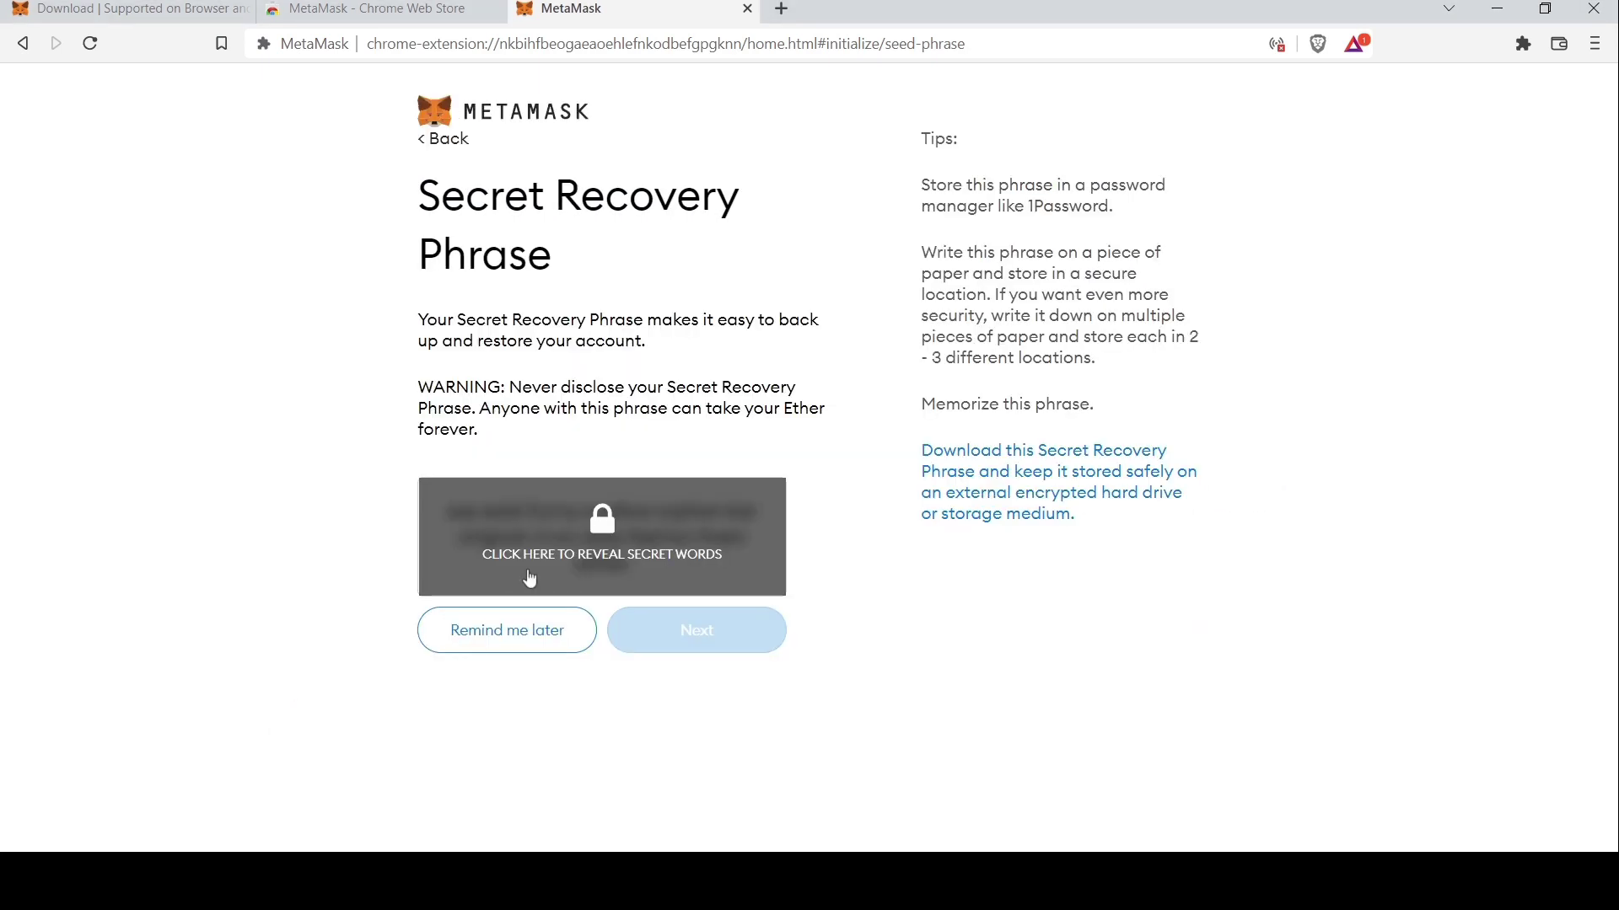
pyautogui.click(603, 556)
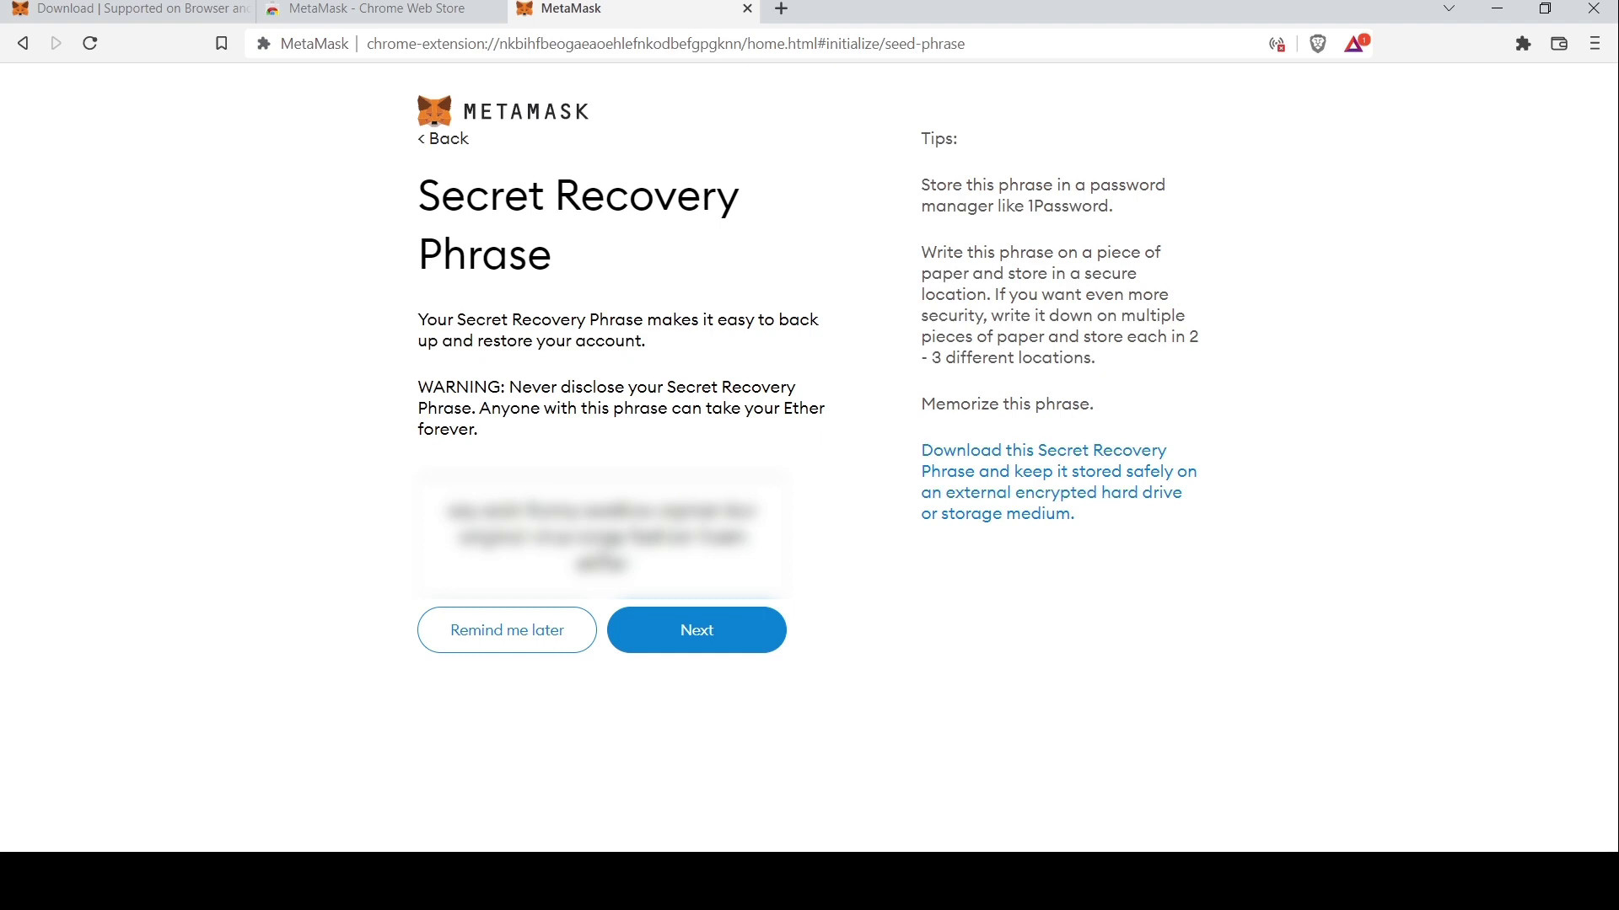
pyautogui.click(679, 629)
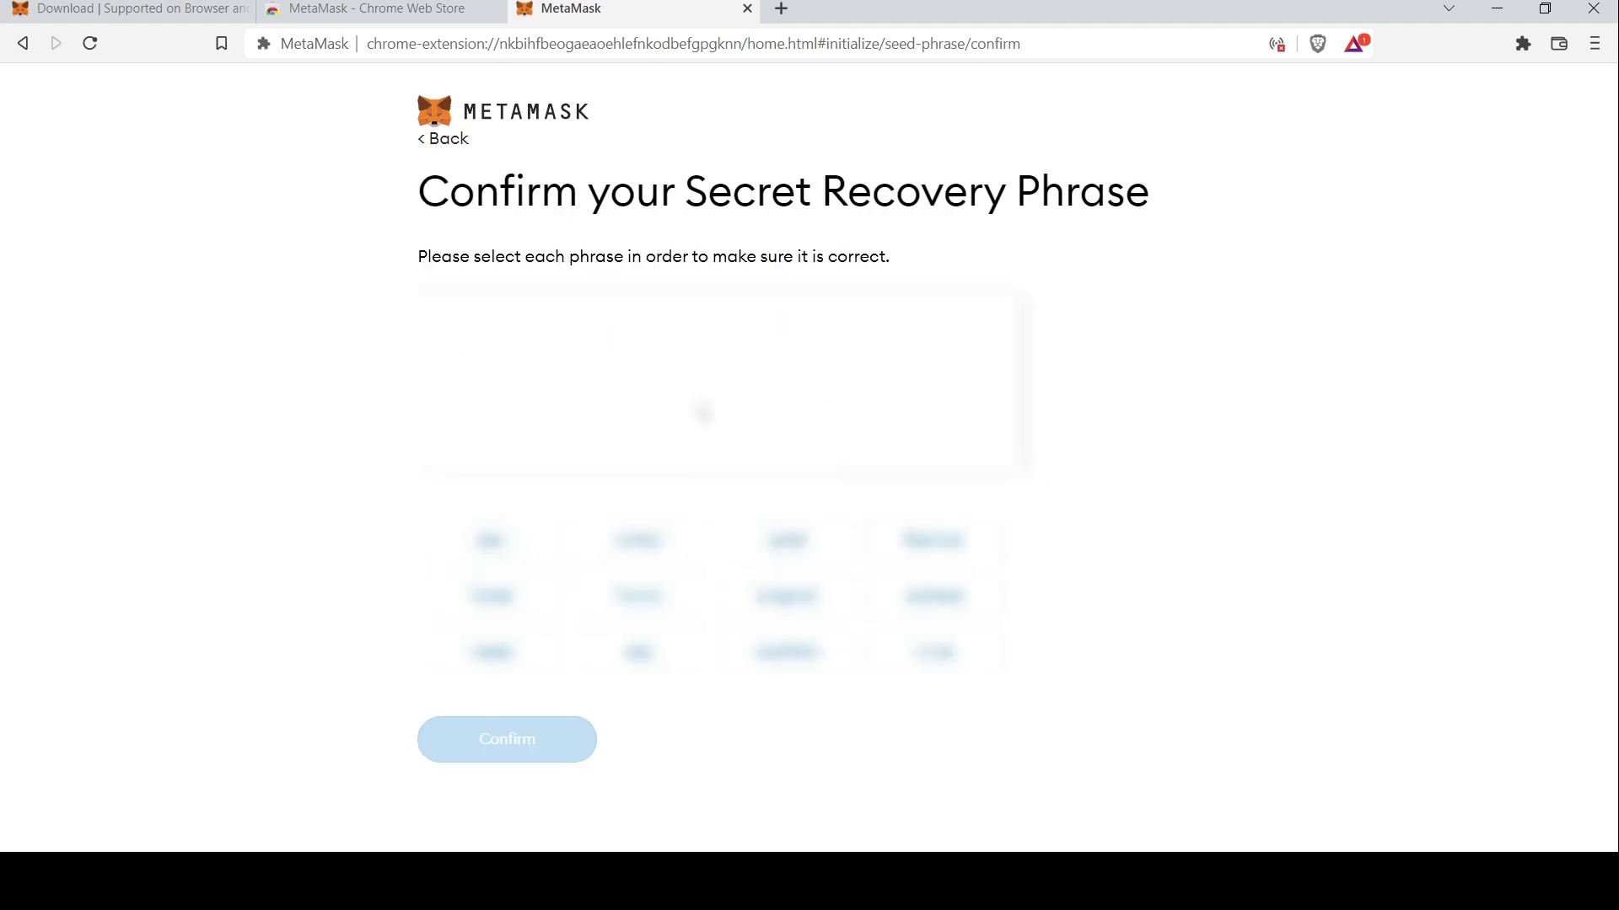
# Select all 12 recovery words in their original order and confirm the phrase
pyautogui.click(639, 653)
pyautogui.click(809, 548)
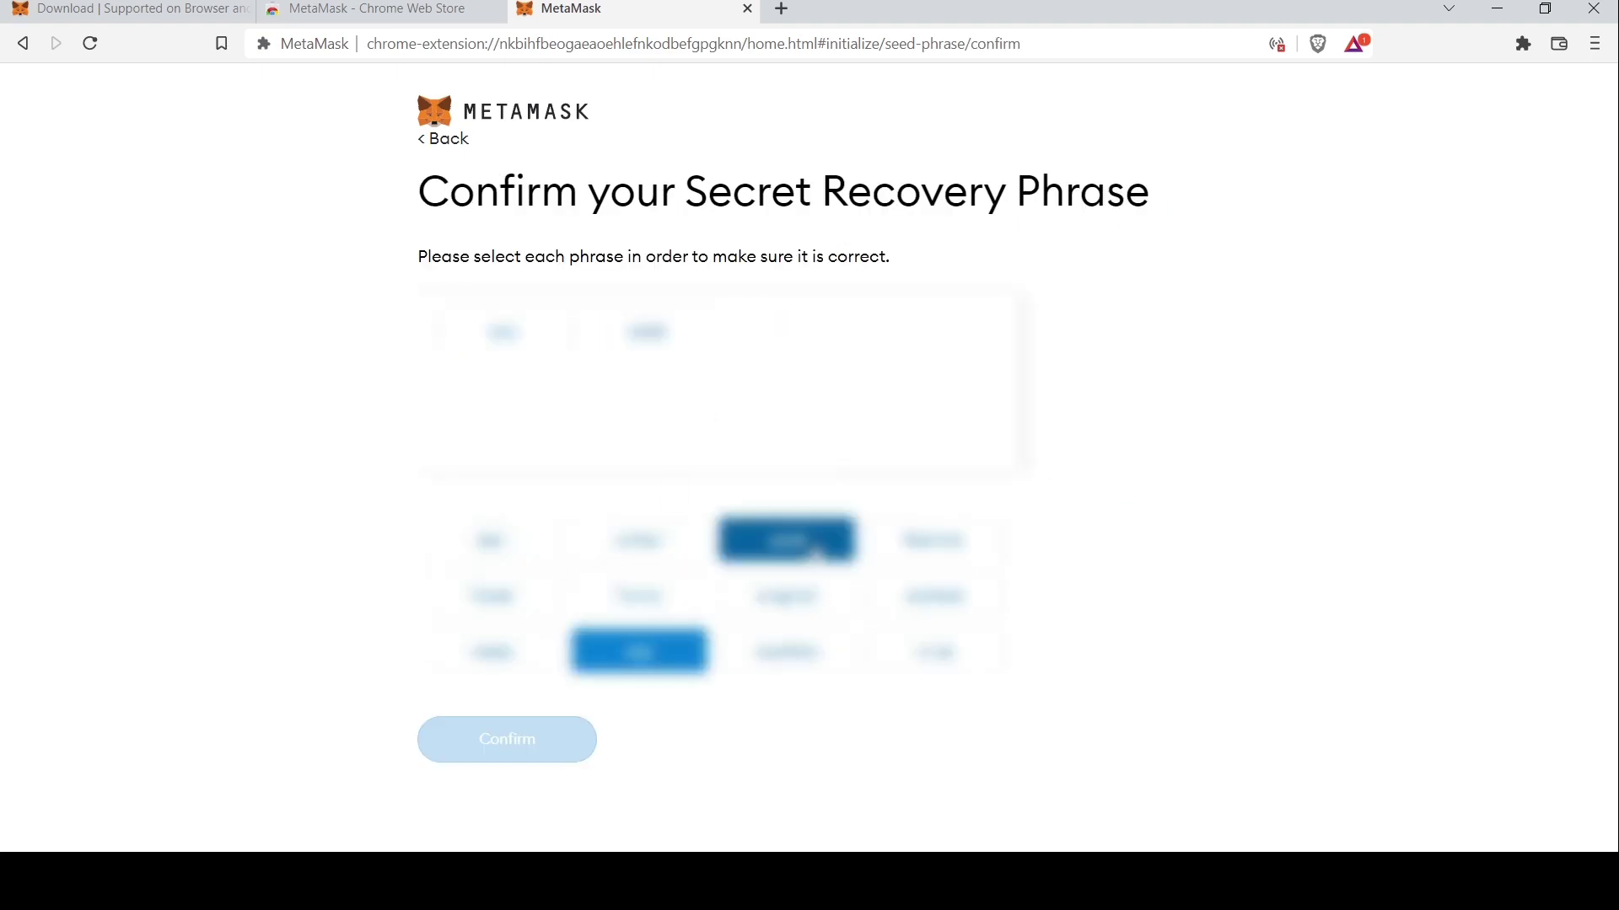
pyautogui.click(639, 596)
pyautogui.click(784, 654)
pyautogui.click(923, 605)
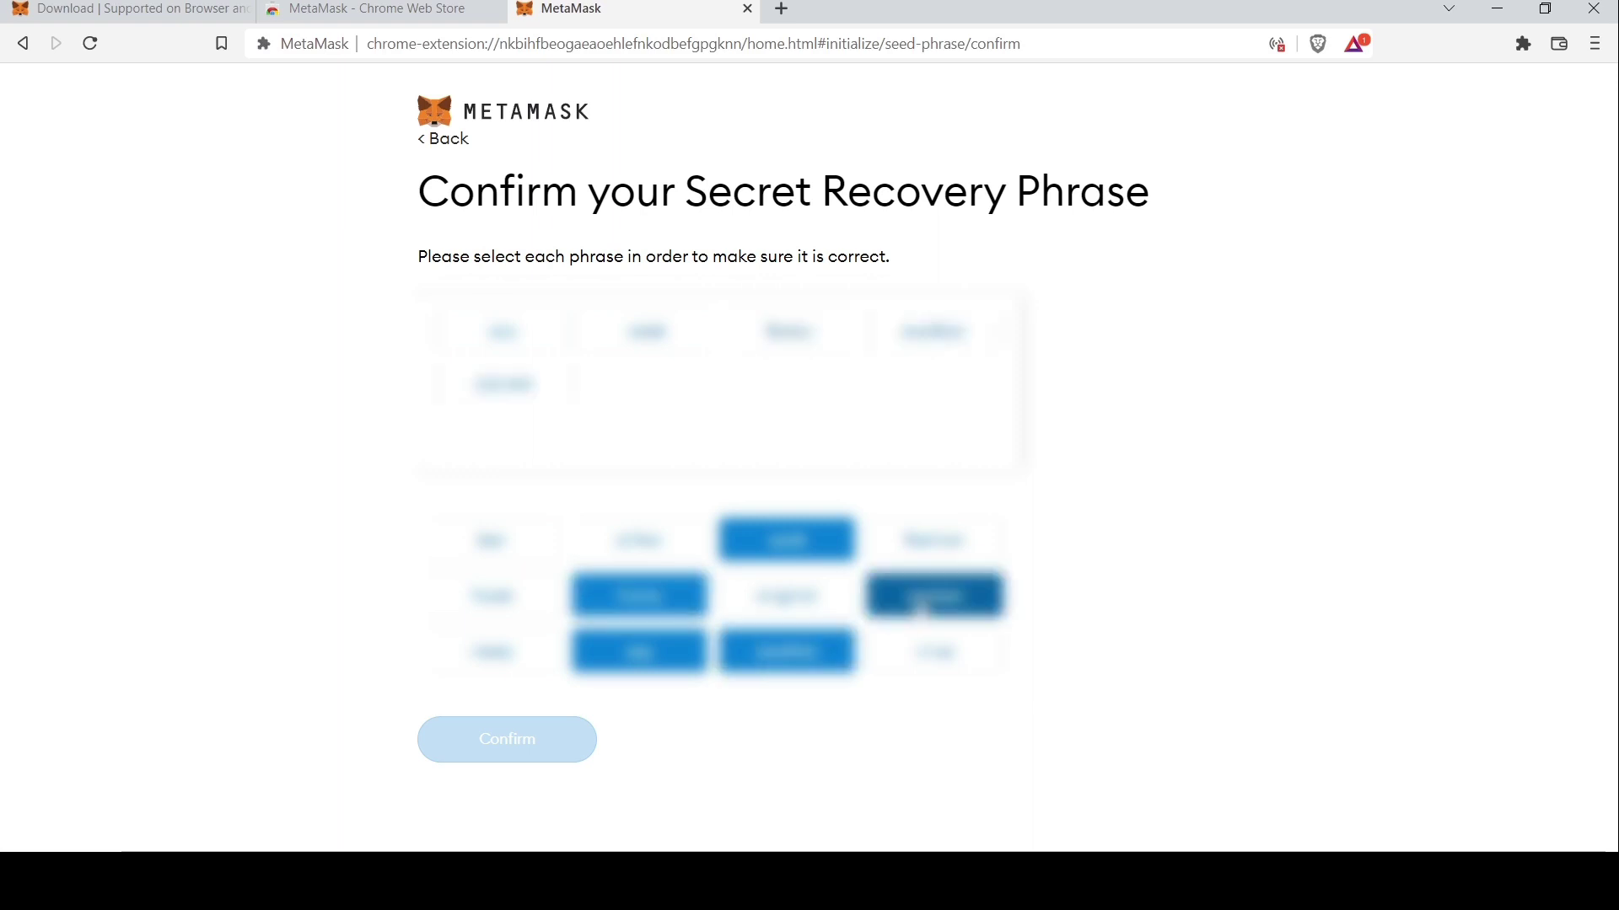
pyautogui.click(491, 540)
pyautogui.click(788, 596)
pyautogui.click(934, 652)
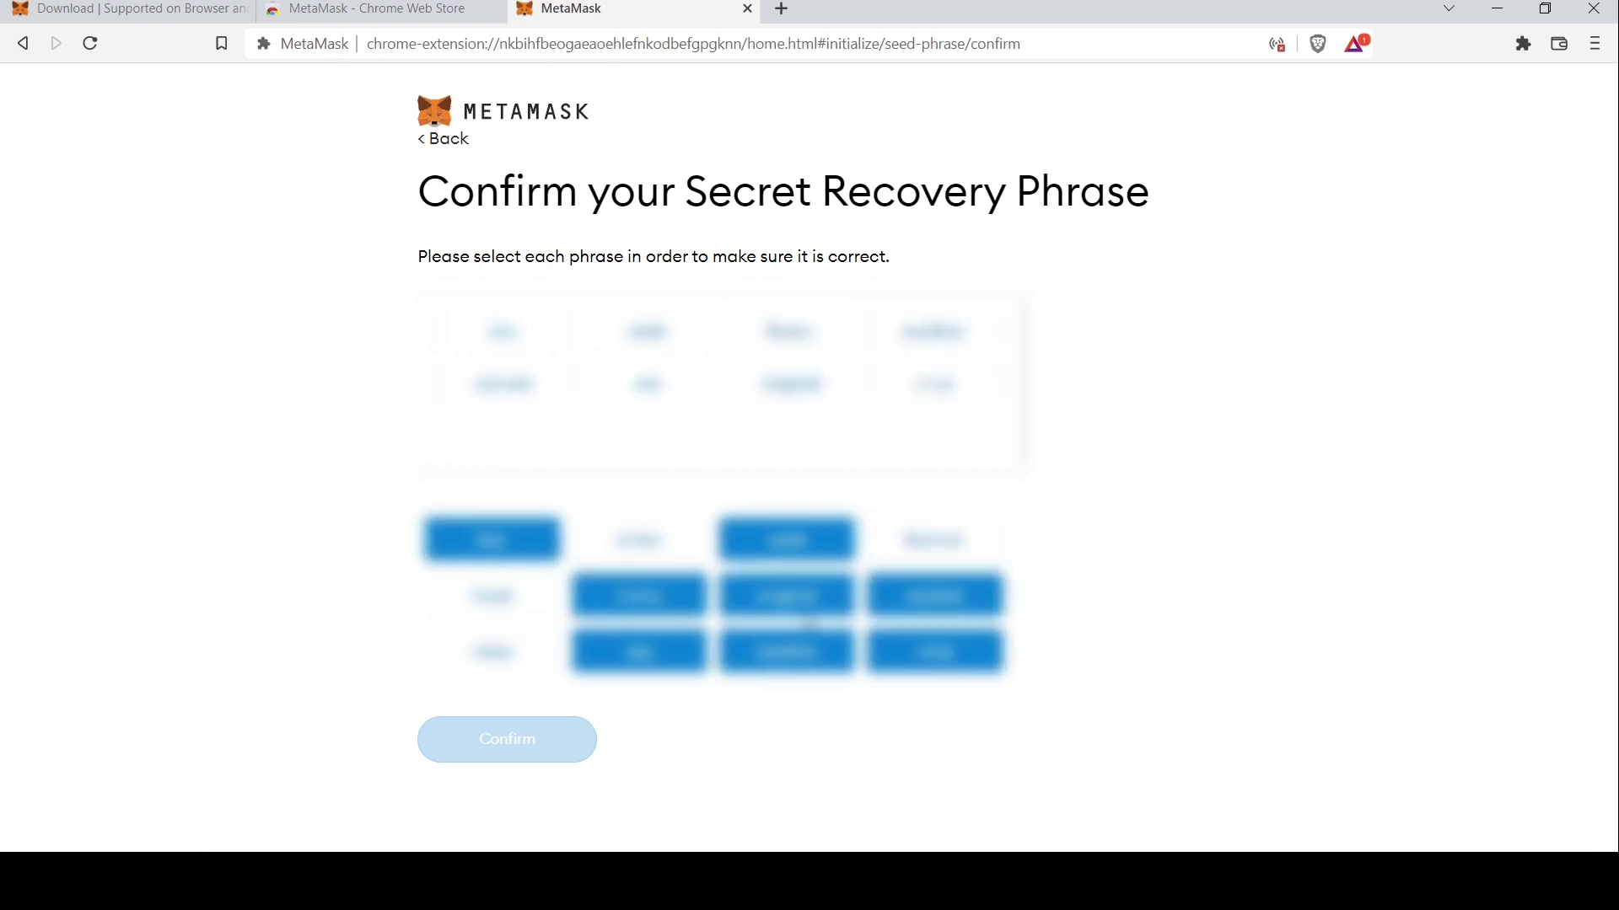
pyautogui.click(492, 651)
pyautogui.click(934, 540)
pyautogui.click(491, 596)
pyautogui.click(639, 540)
pyautogui.click(512, 742)
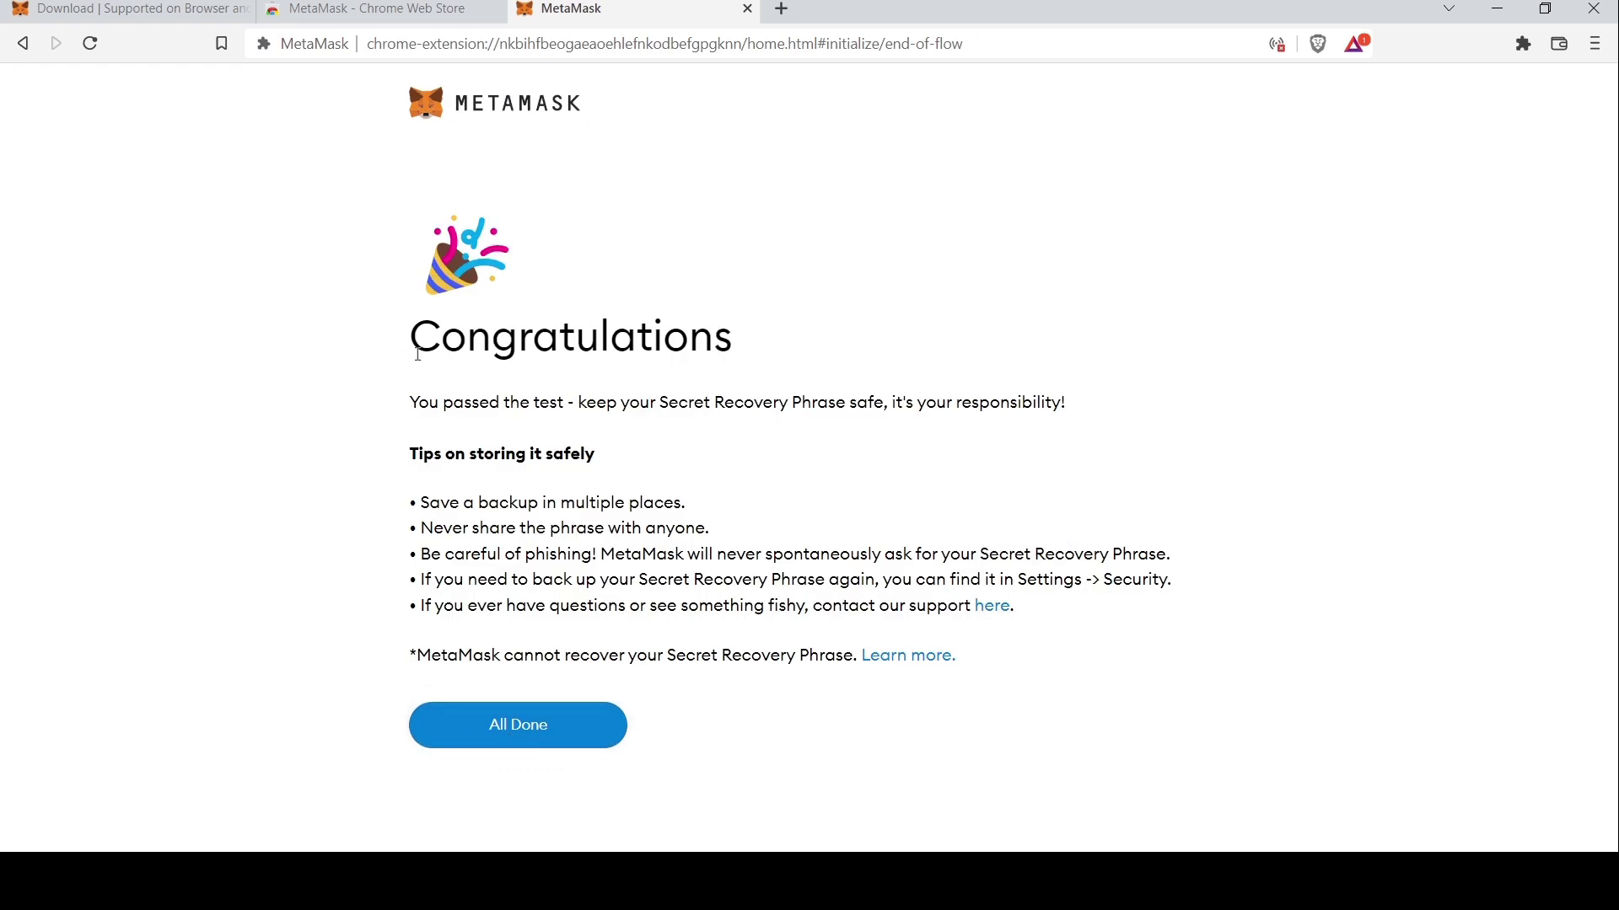
# Finish wallet setup from the Congratulations page to reach the wallet home
pyautogui.moveTo(418, 355); pyautogui.dragTo(755, 326)
pyautogui.click(511, 611)
pyautogui.click(491, 728)
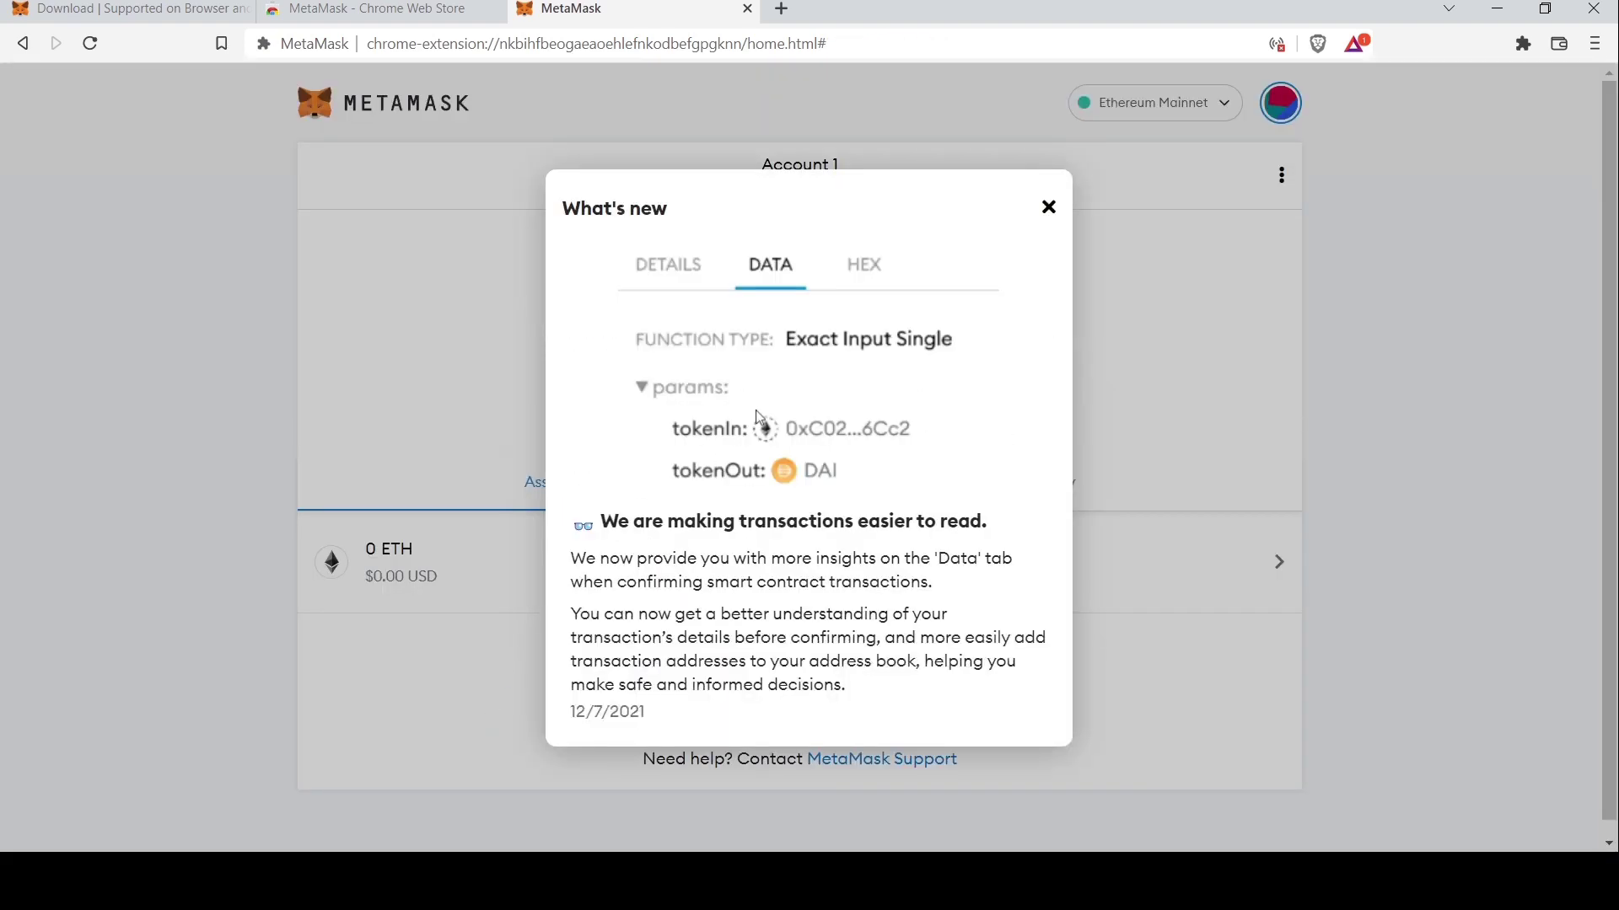
# Close the What's new notice and choose Add Network from the network list
pyautogui.click(1155, 343)
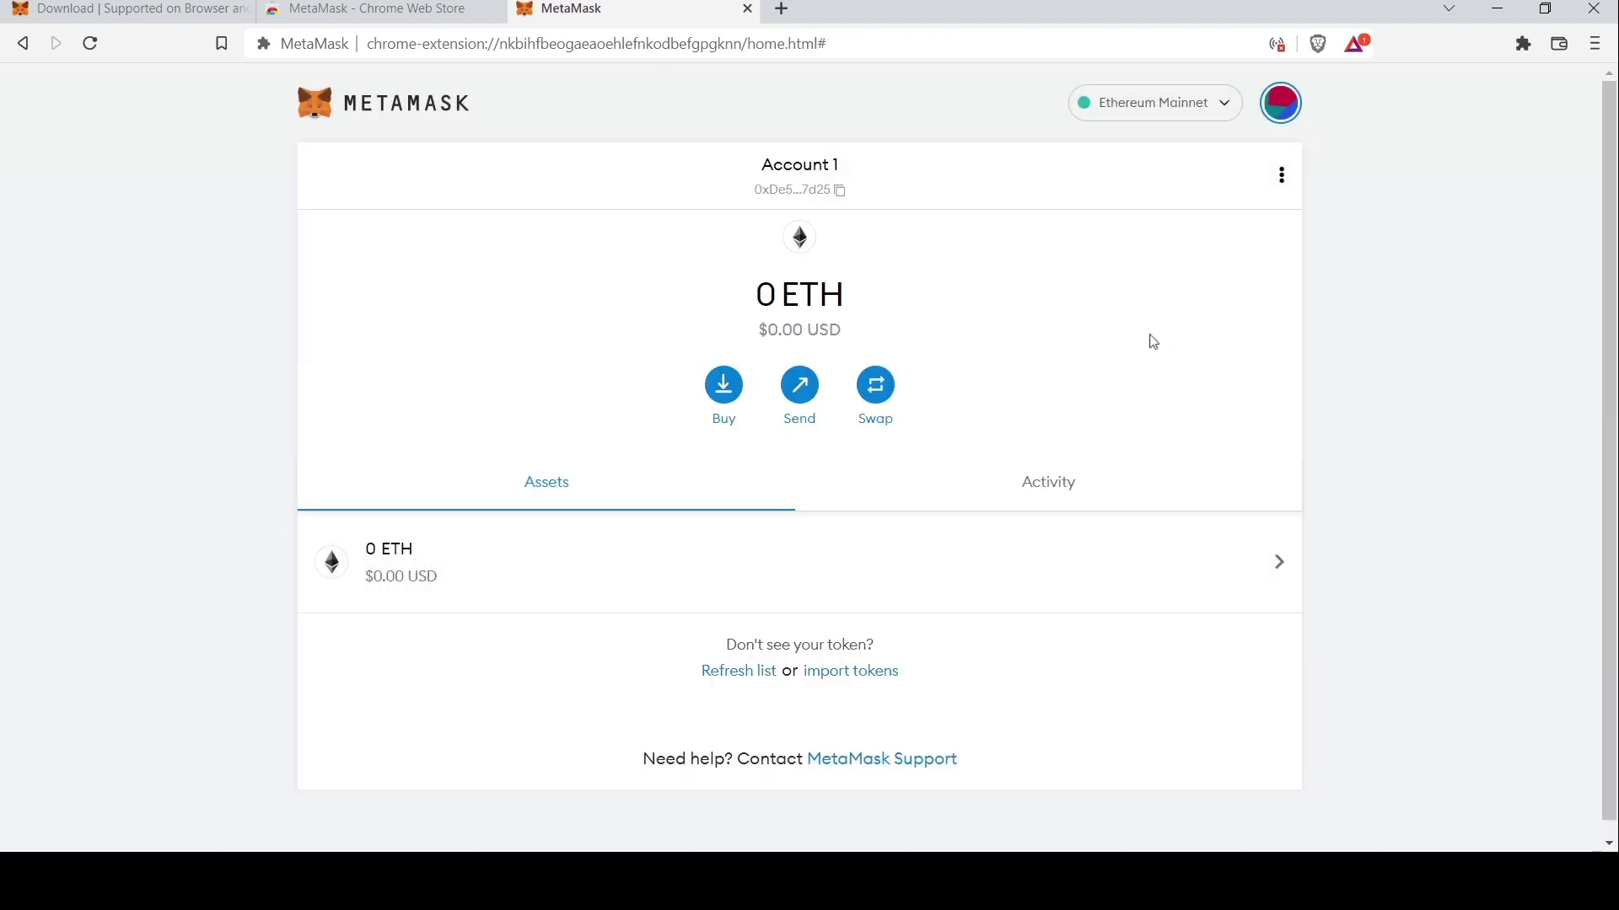
pyautogui.click(1203, 118)
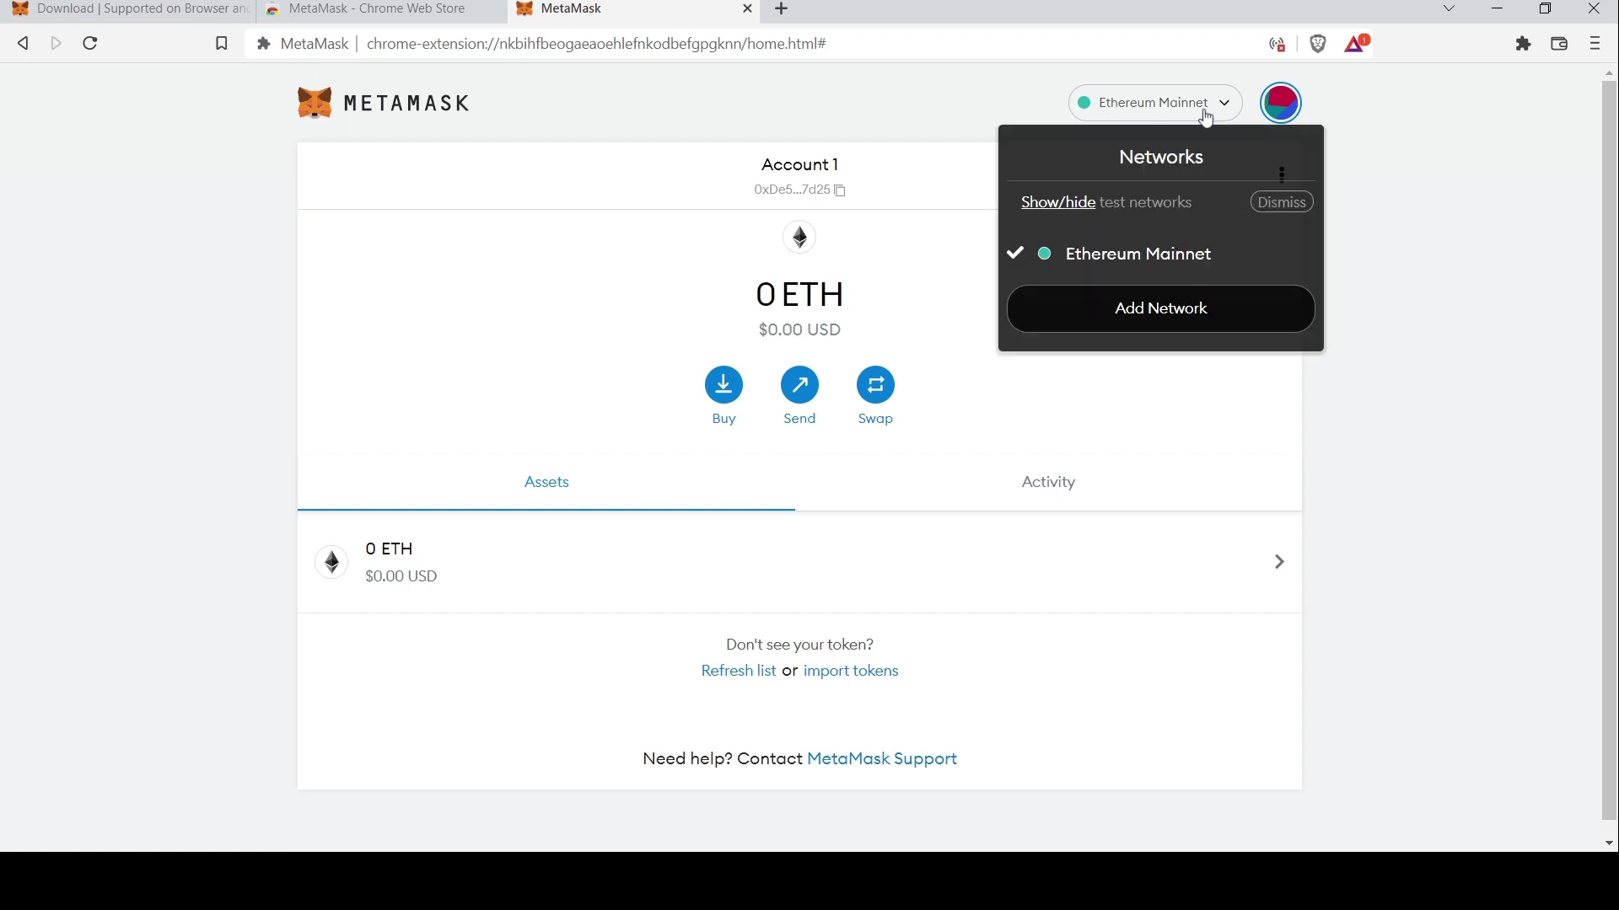
pyautogui.click(1227, 313)
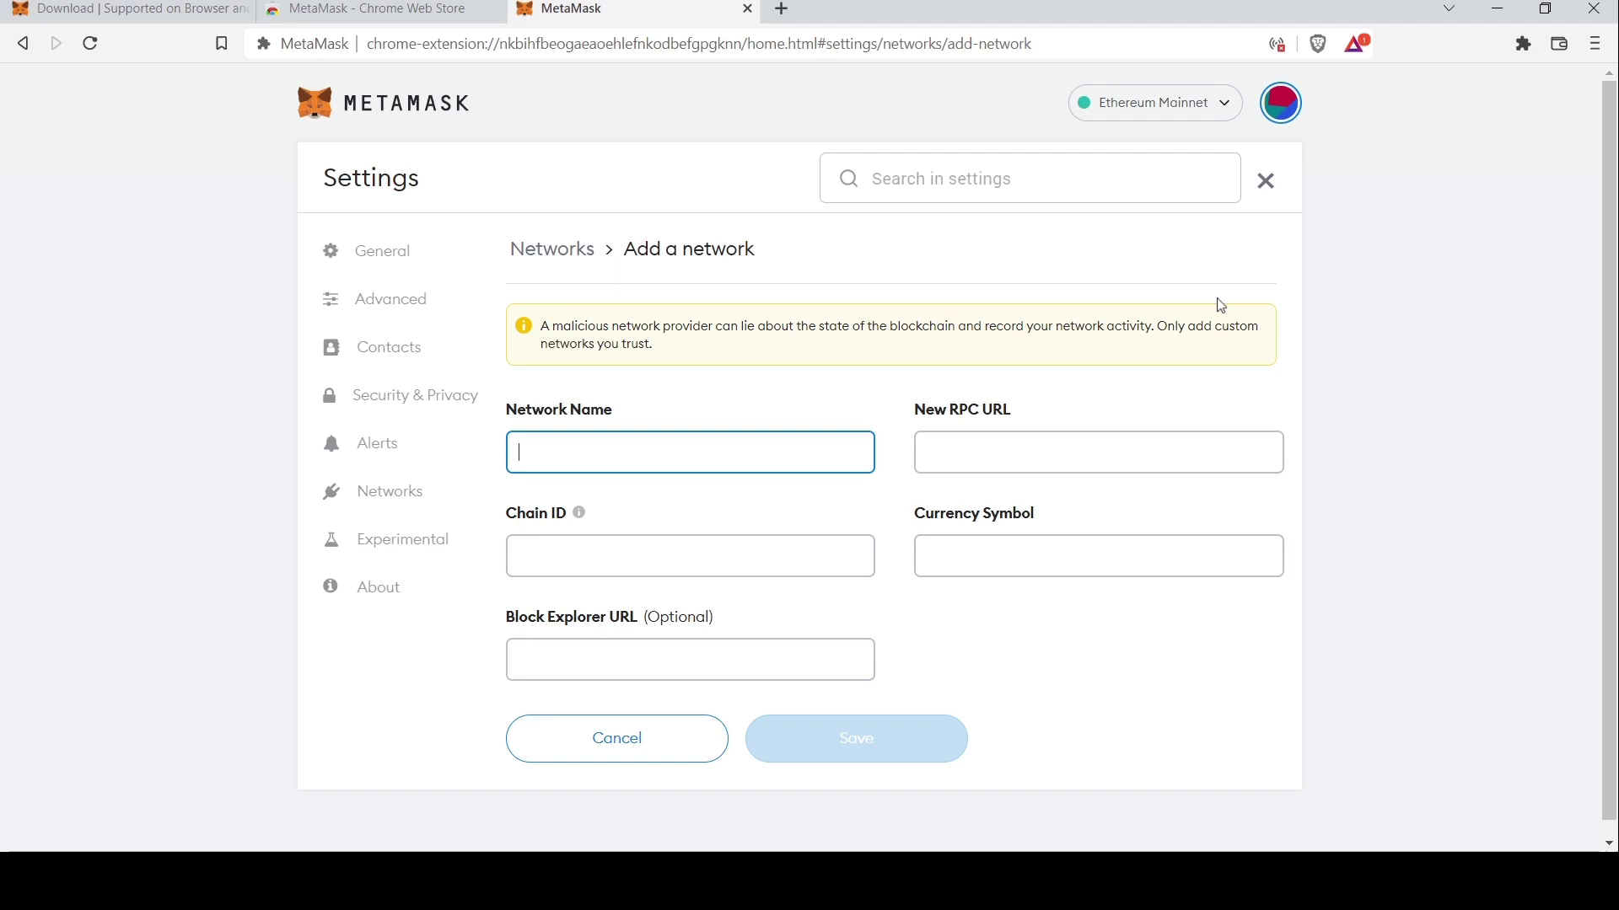
pyautogui.write('Binance S')
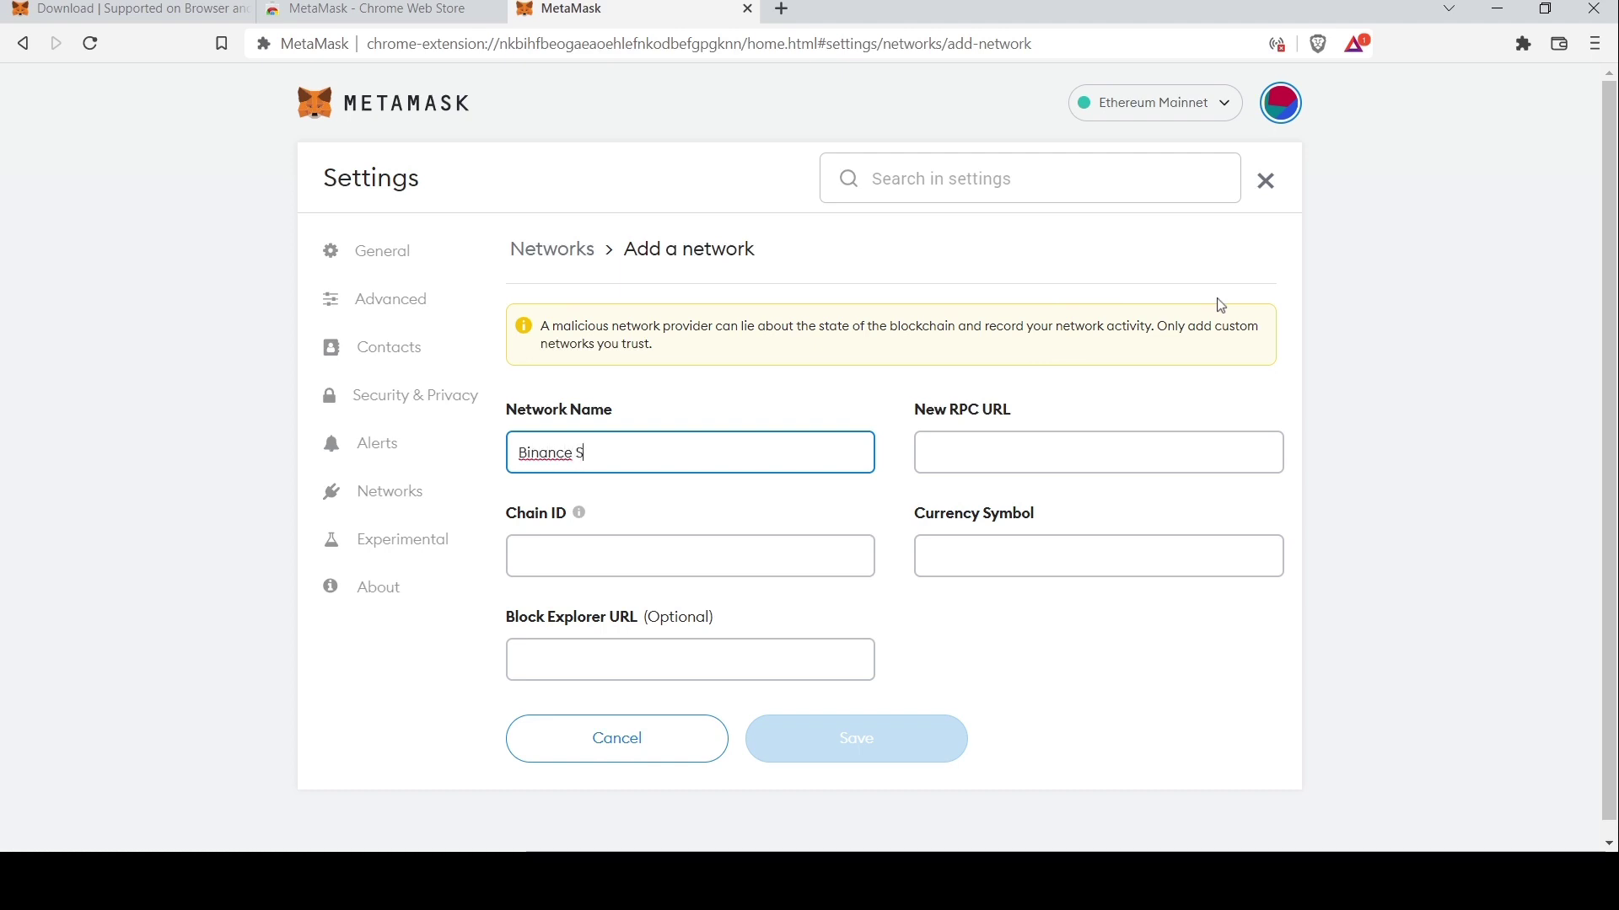
pyautogui.write('mart Chain')
pyautogui.press('Tab')
pyautogui.click(803, 544)
pyautogui.write('56')
pyautogui.click(941, 548)
pyautogui.write('BNB')
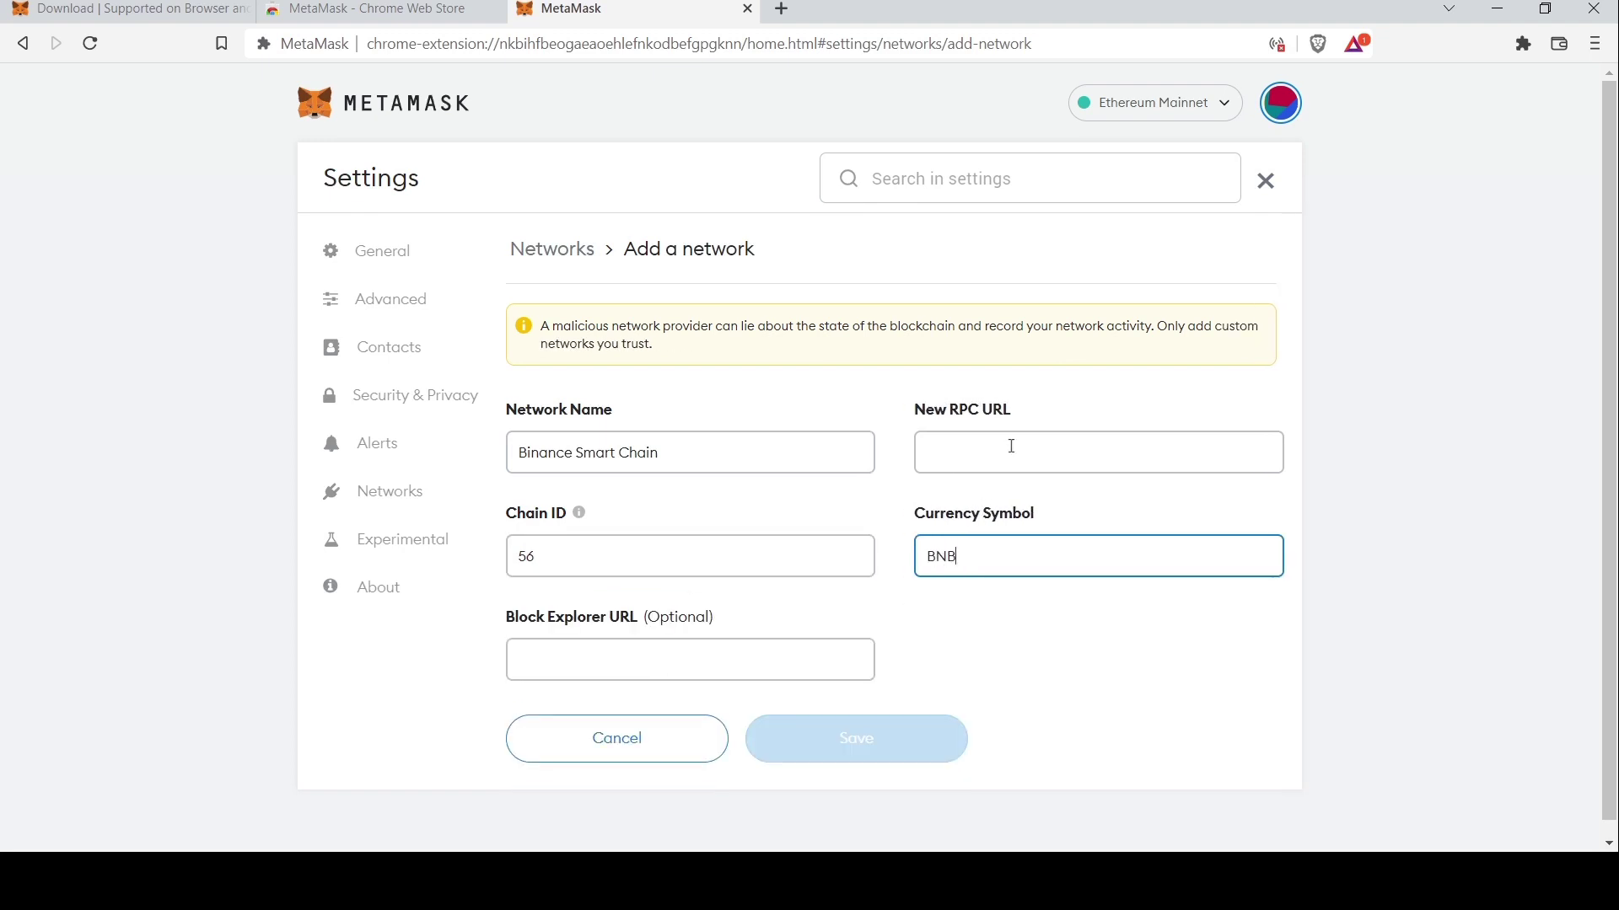
pyautogui.click(1012, 446)
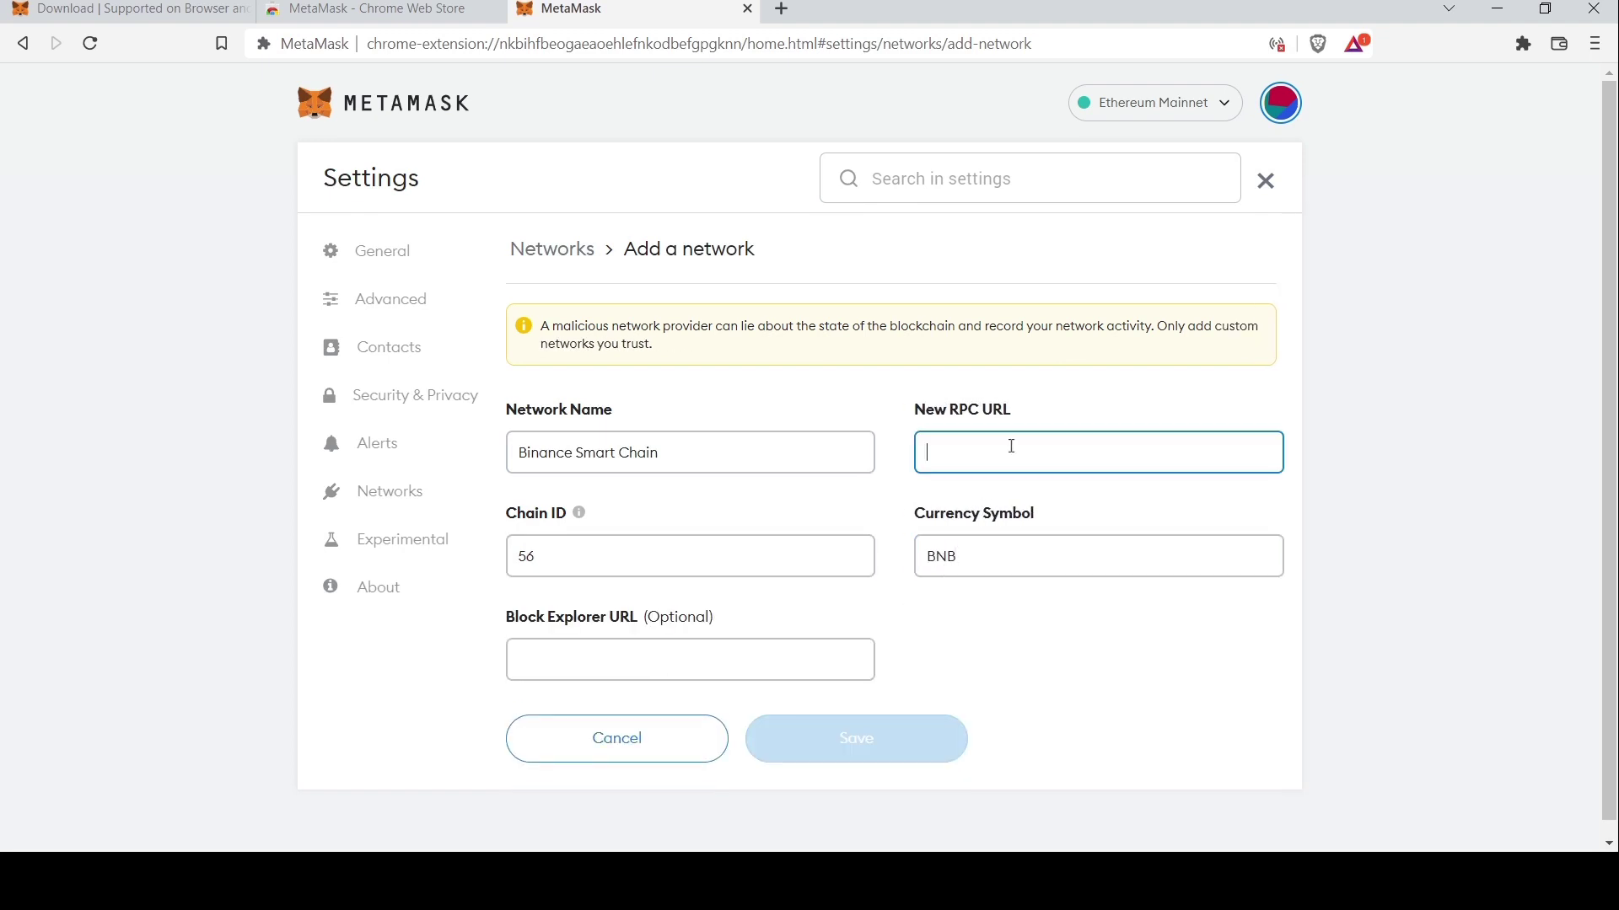
pyautogui.write('https:')
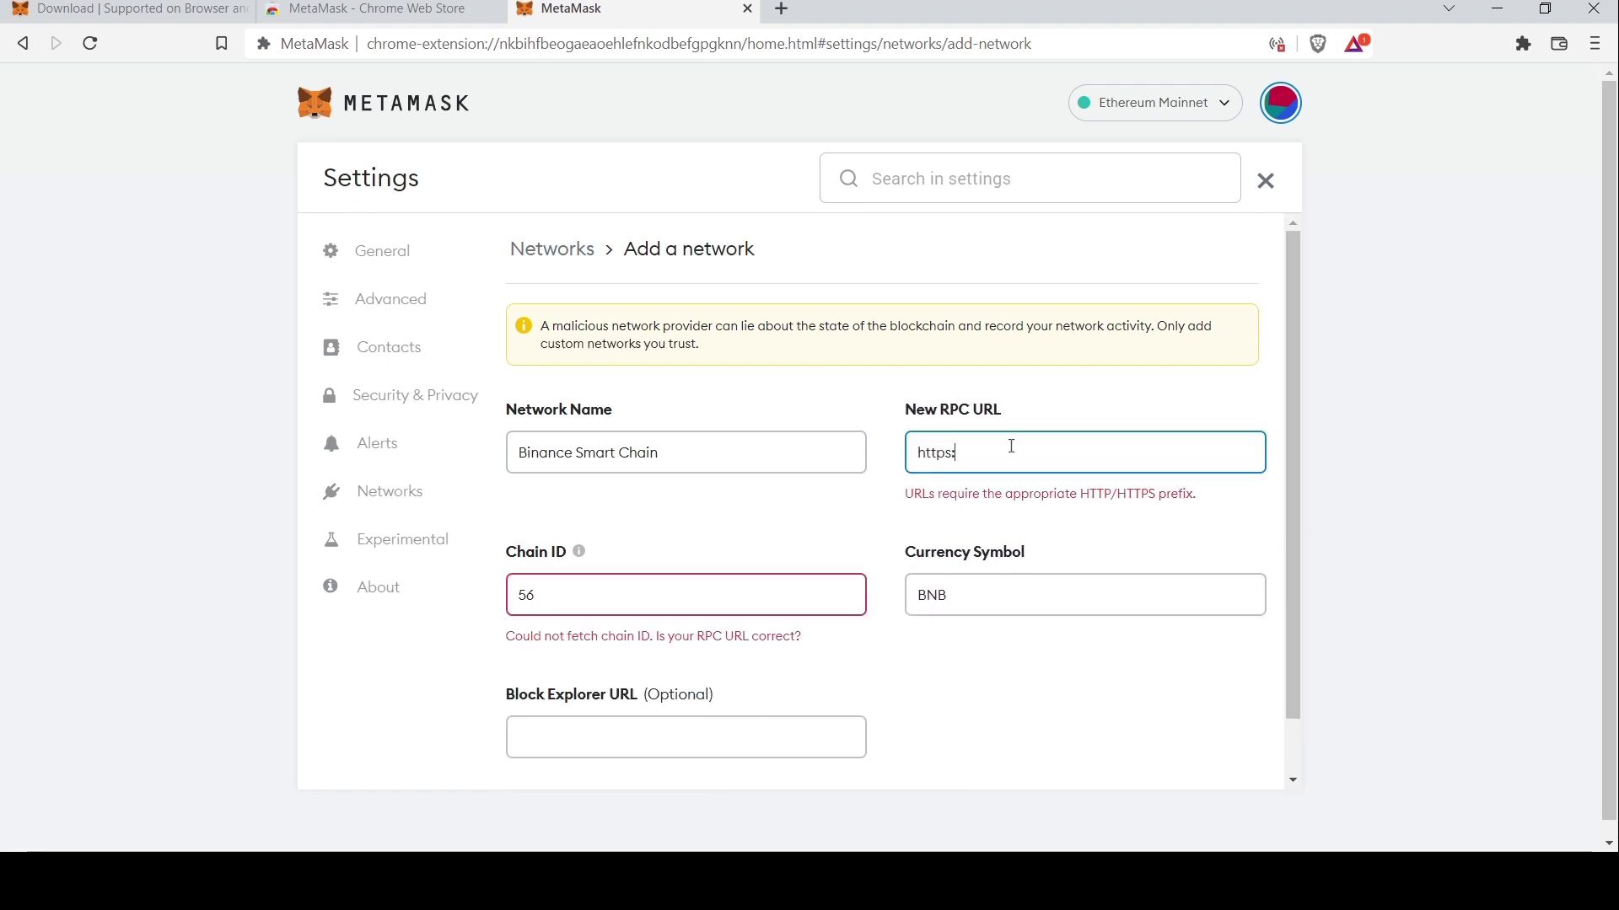
pyautogui.write('//bsc-dataseed.binance.org/')
pyautogui.click(799, 648)
pyautogui.write('https://bscscan.com')
pyautogui.click(610, 305)
pyautogui.click(833, 749)
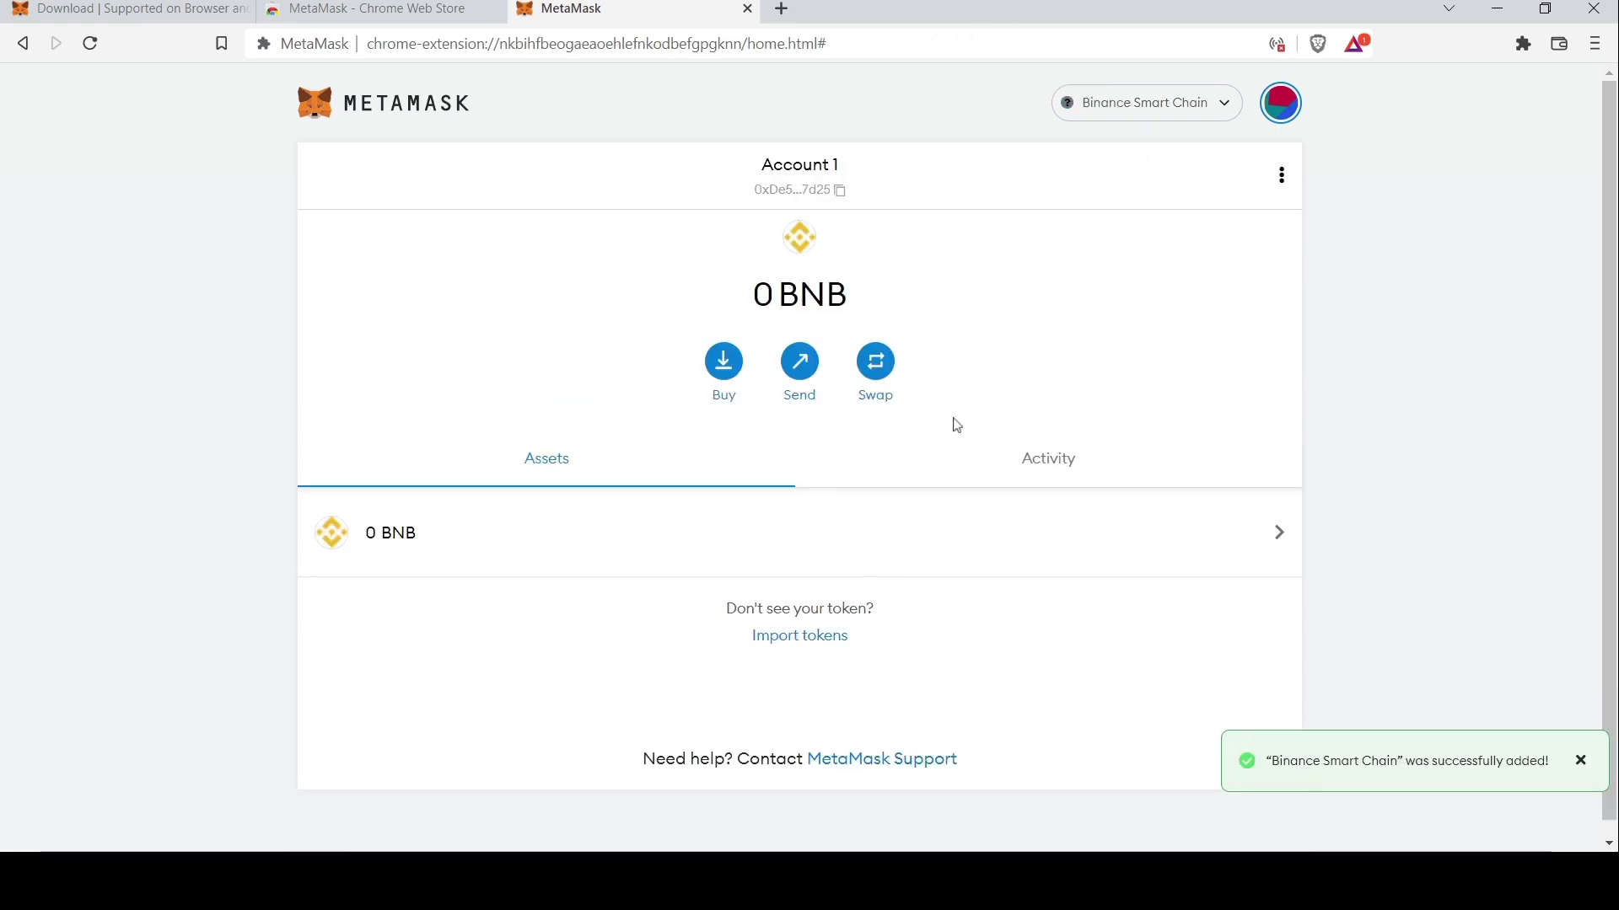
# Close the Binance Smart Chain added toast, leaving the 0 BNB balance on the wallet home
pyautogui.moveTo(765, 314); pyautogui.dragTo(848, 303)
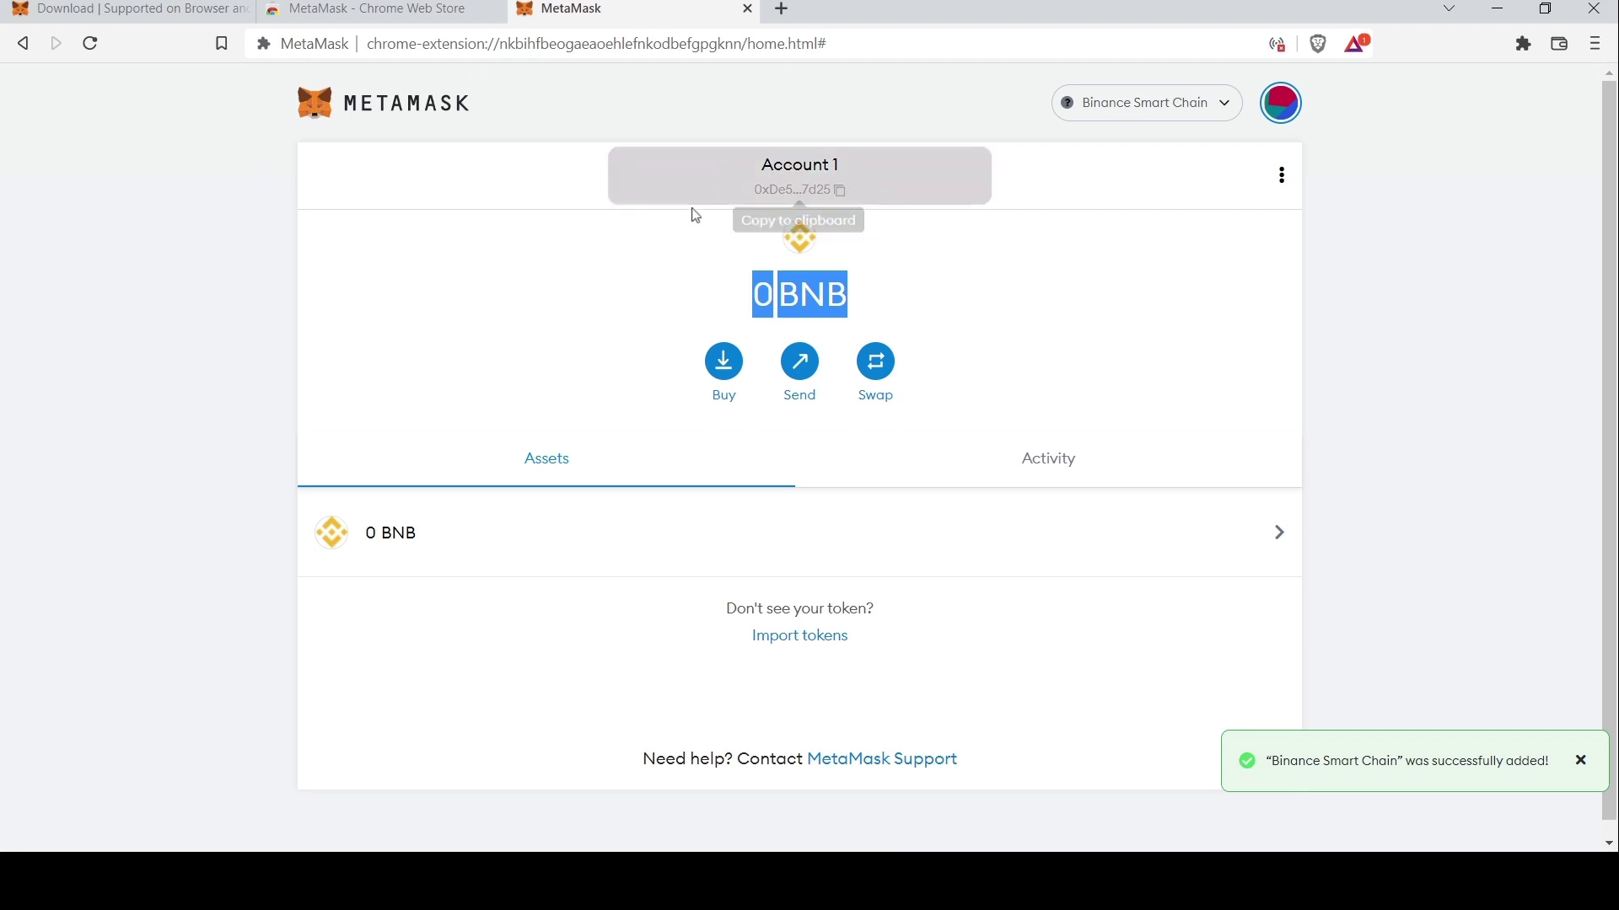
pyautogui.click(917, 297)
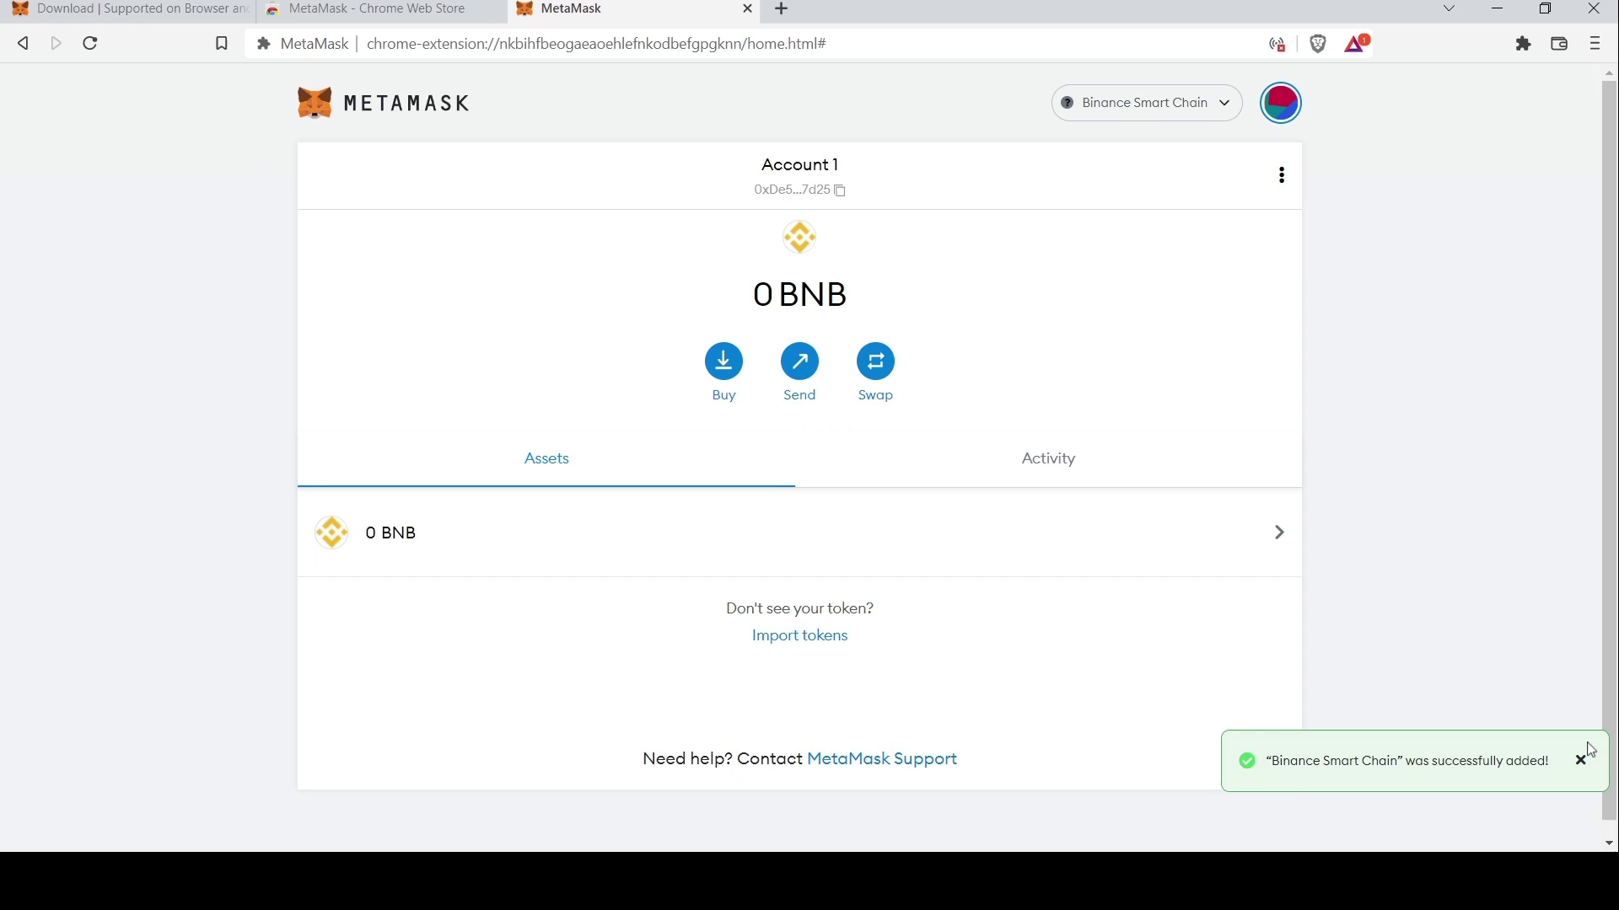
pyautogui.moveTo(1552, 761); pyautogui.dragTo(1256, 774)
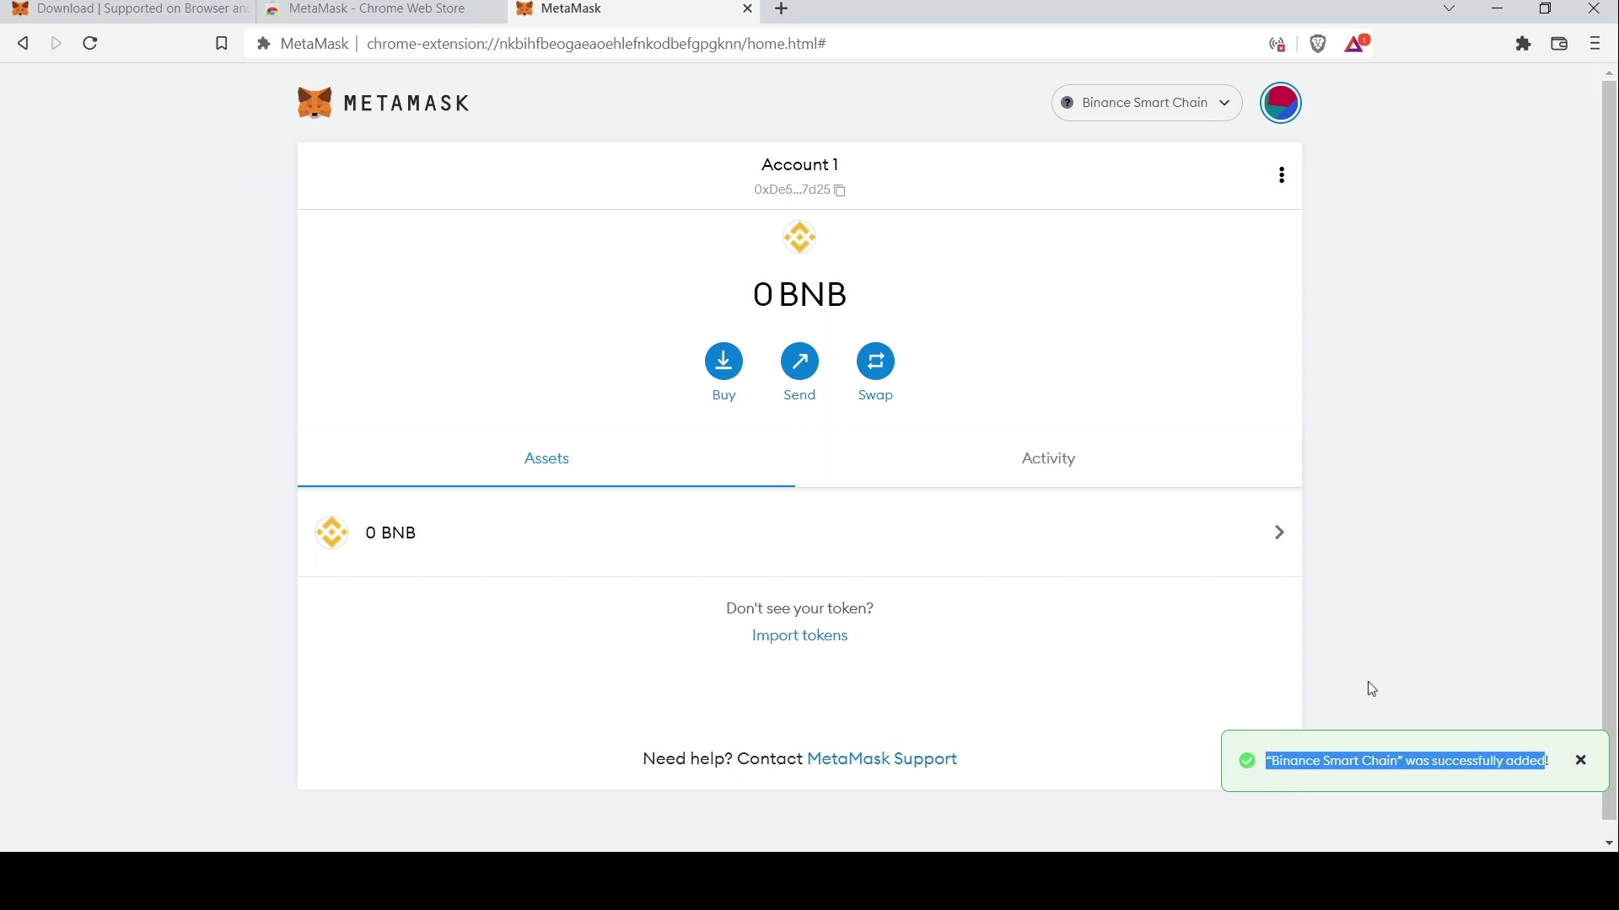
pyautogui.click(1445, 633)
pyautogui.click(1581, 761)
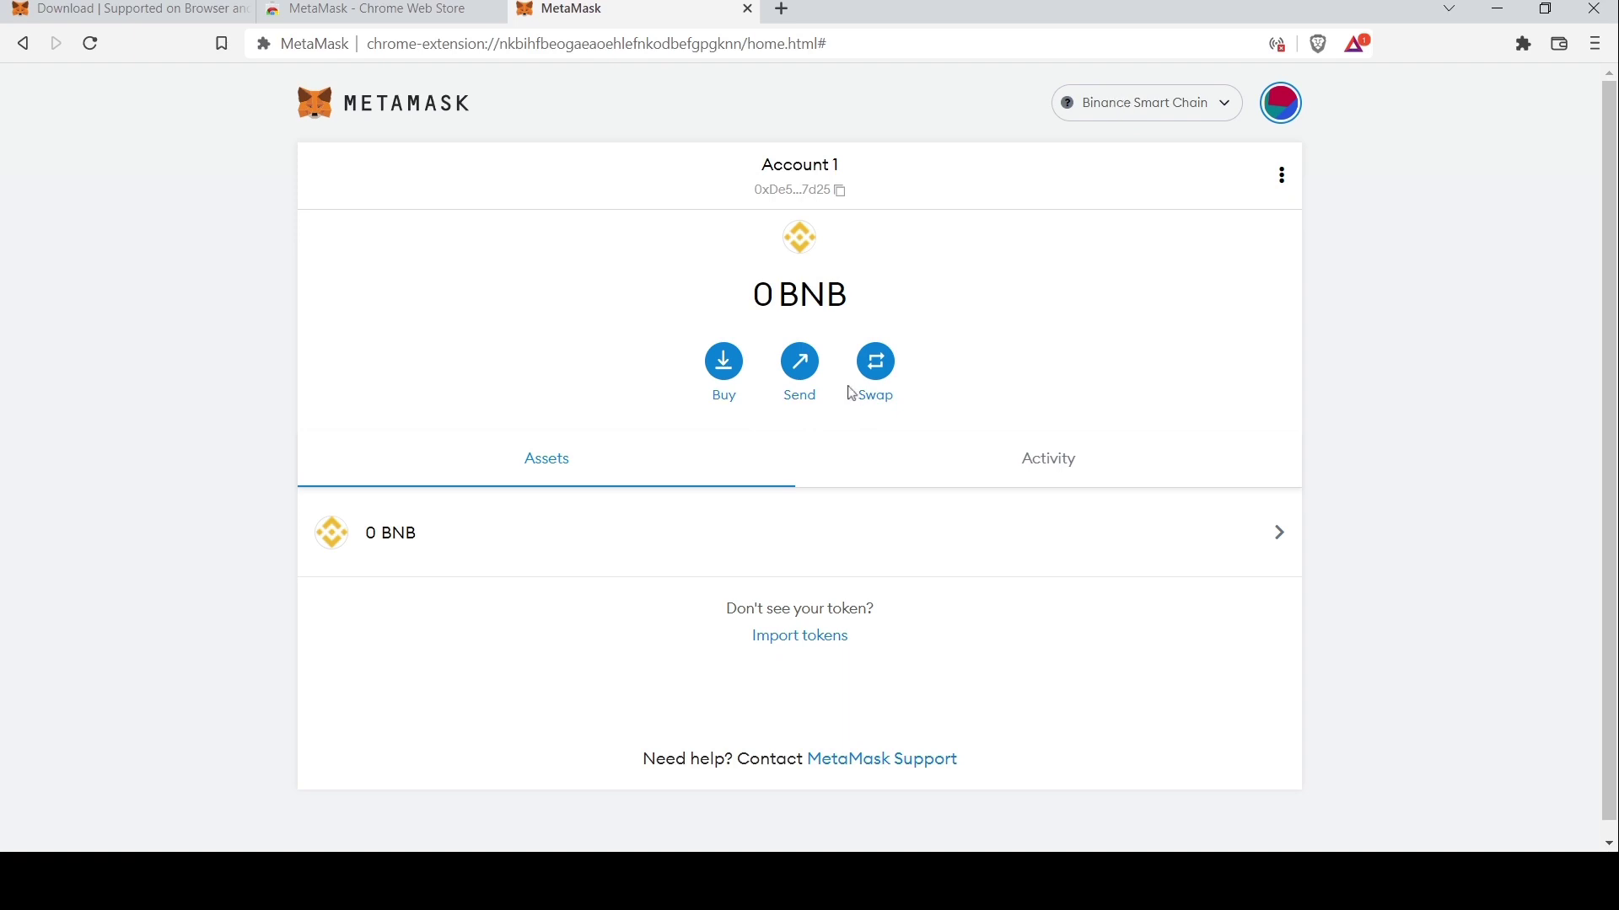
pyautogui.moveTo(662, 343); pyautogui.dragTo(918, 399)
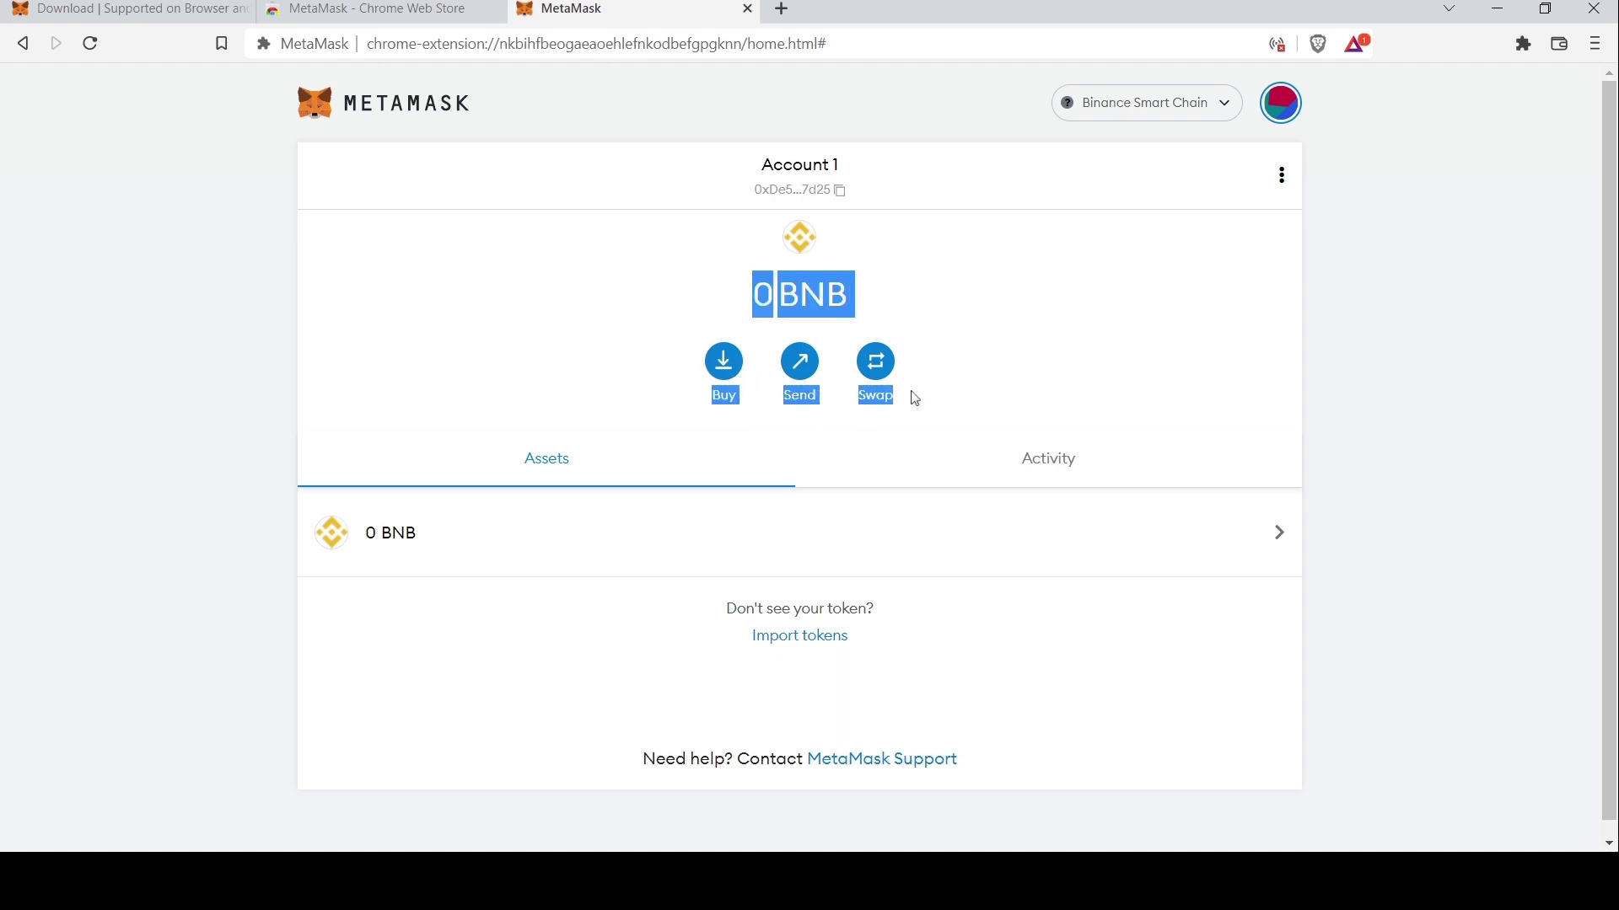
pyautogui.click(938, 396)
pyautogui.moveTo(747, 404); pyautogui.dragTo(697, 403)
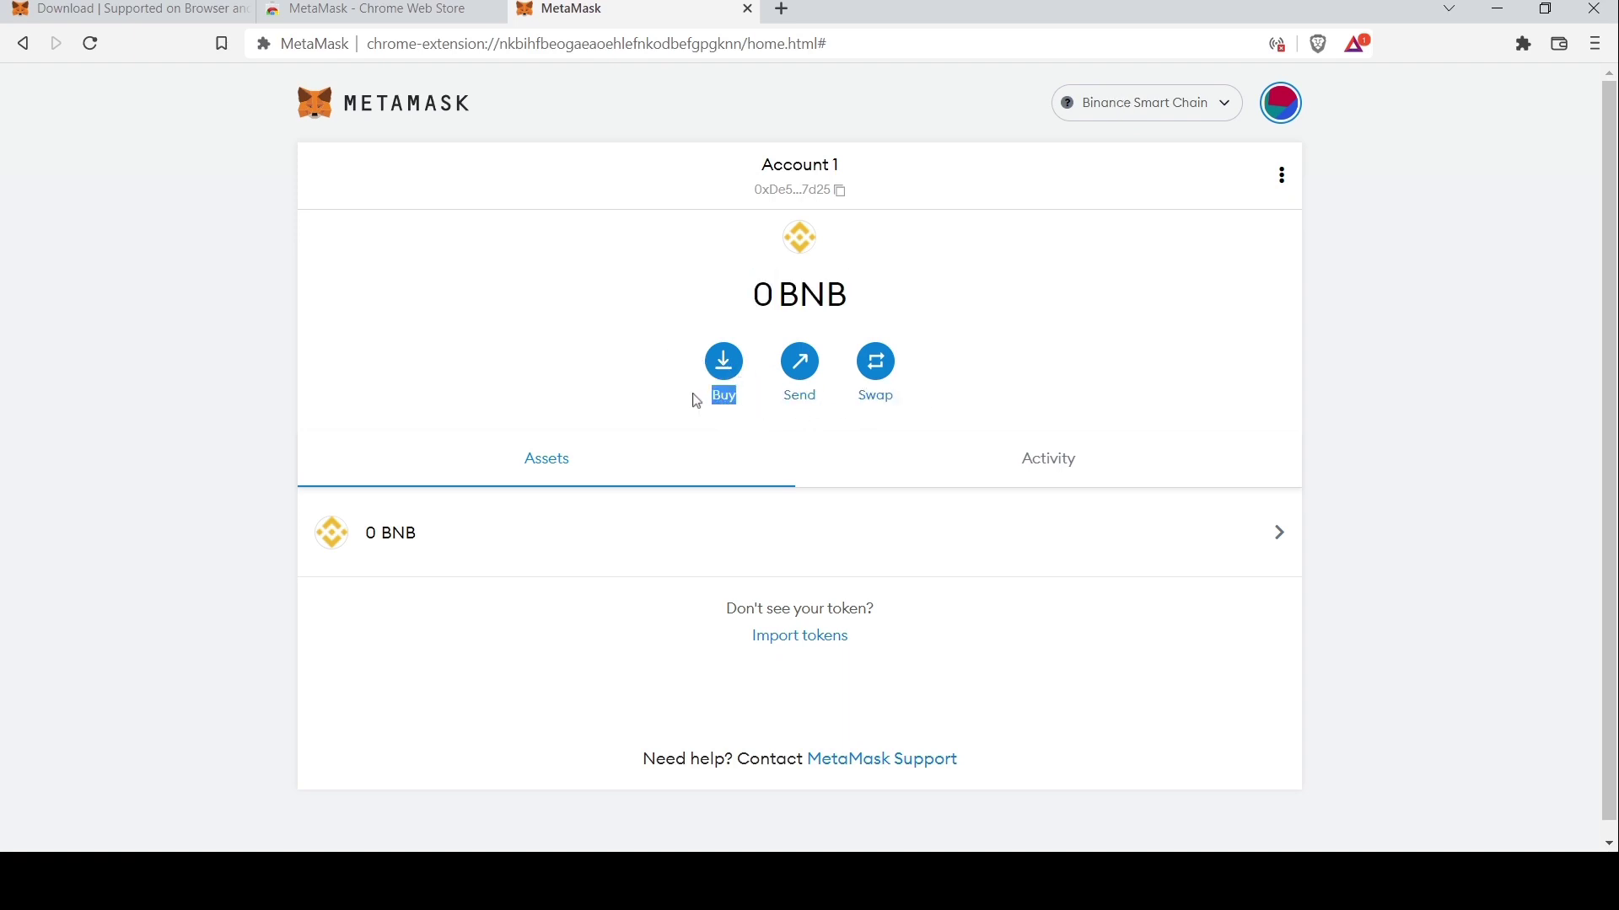
# Choose Buy, then continue to Transak from the Deposit BNB dialog
pyautogui.click(723, 365)
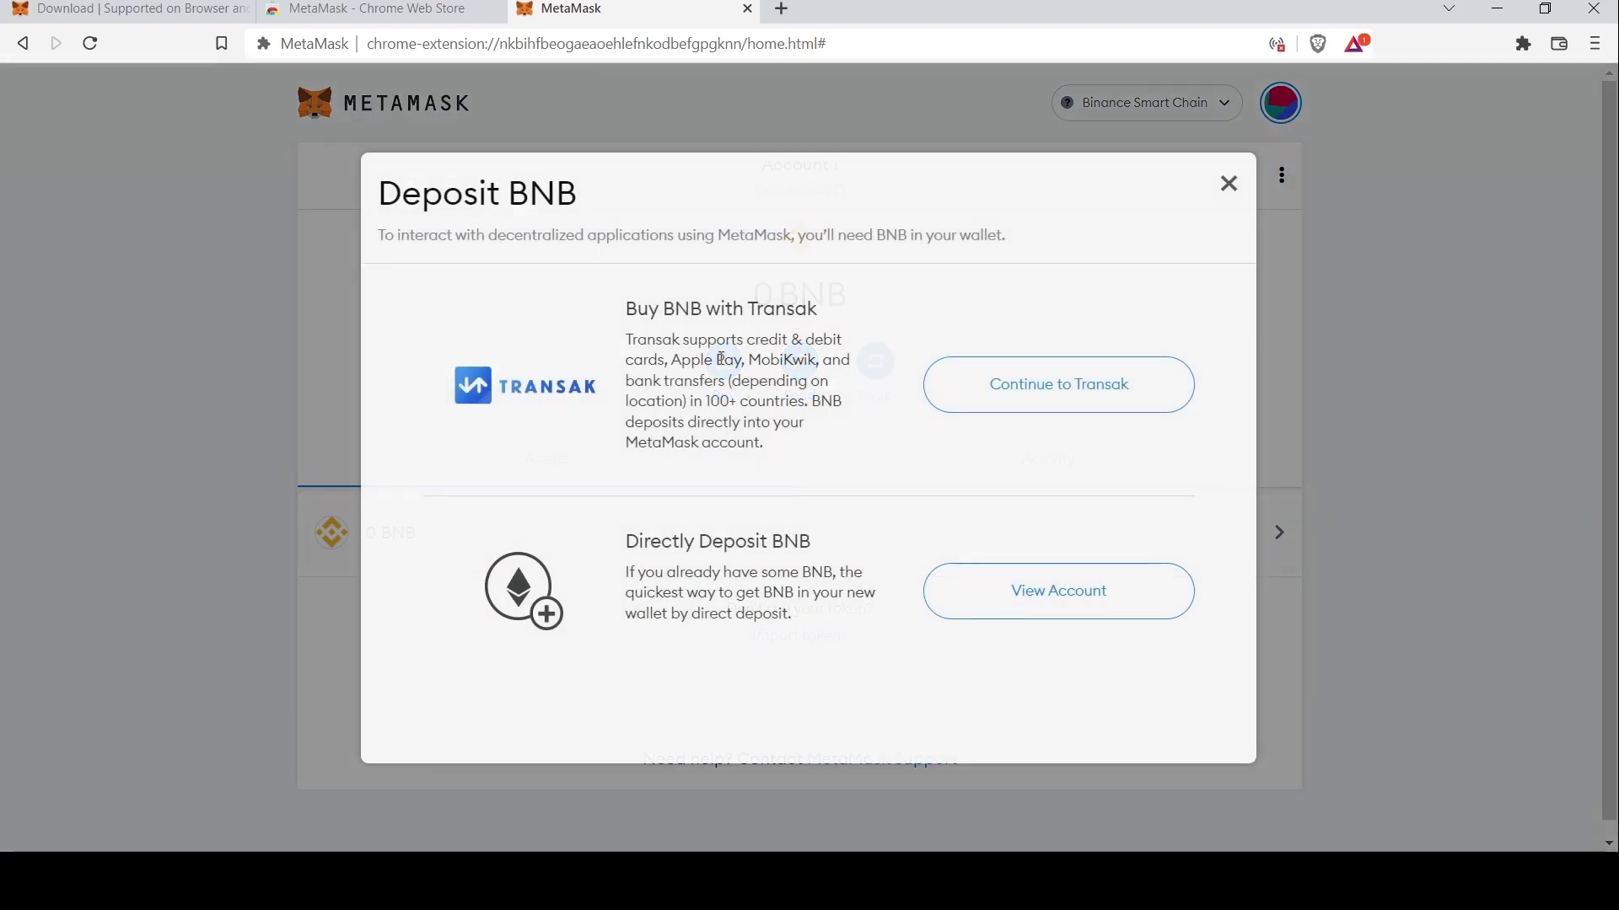
pyautogui.moveTo(626, 309); pyautogui.dragTo(825, 327)
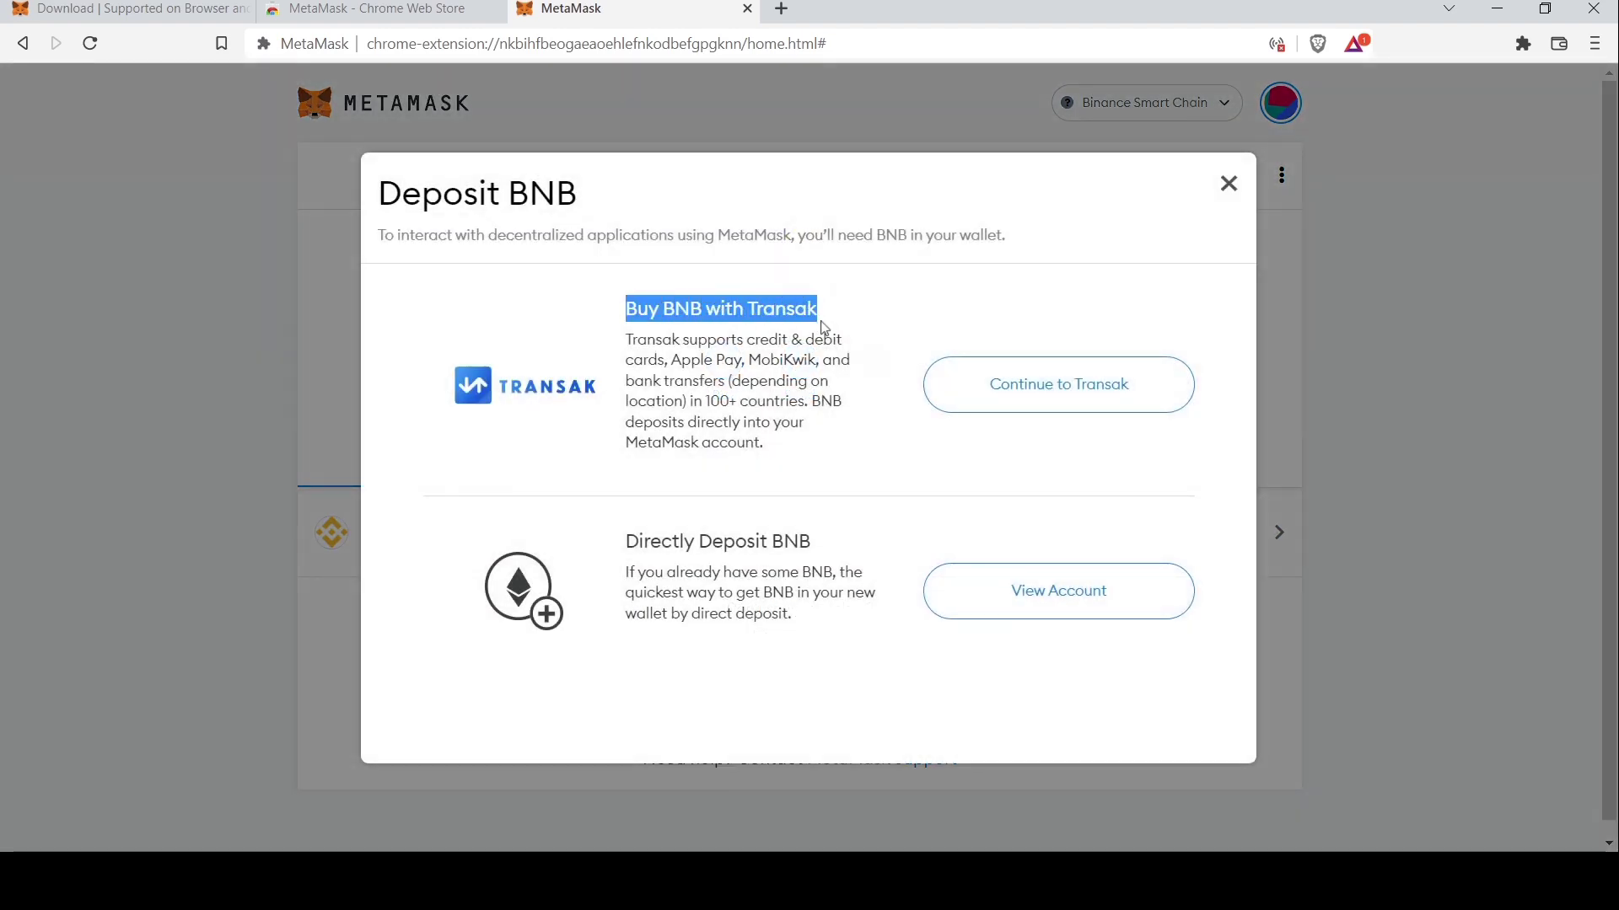
pyautogui.moveTo(618, 346); pyautogui.dragTo(825, 447)
pyautogui.click(1001, 407)
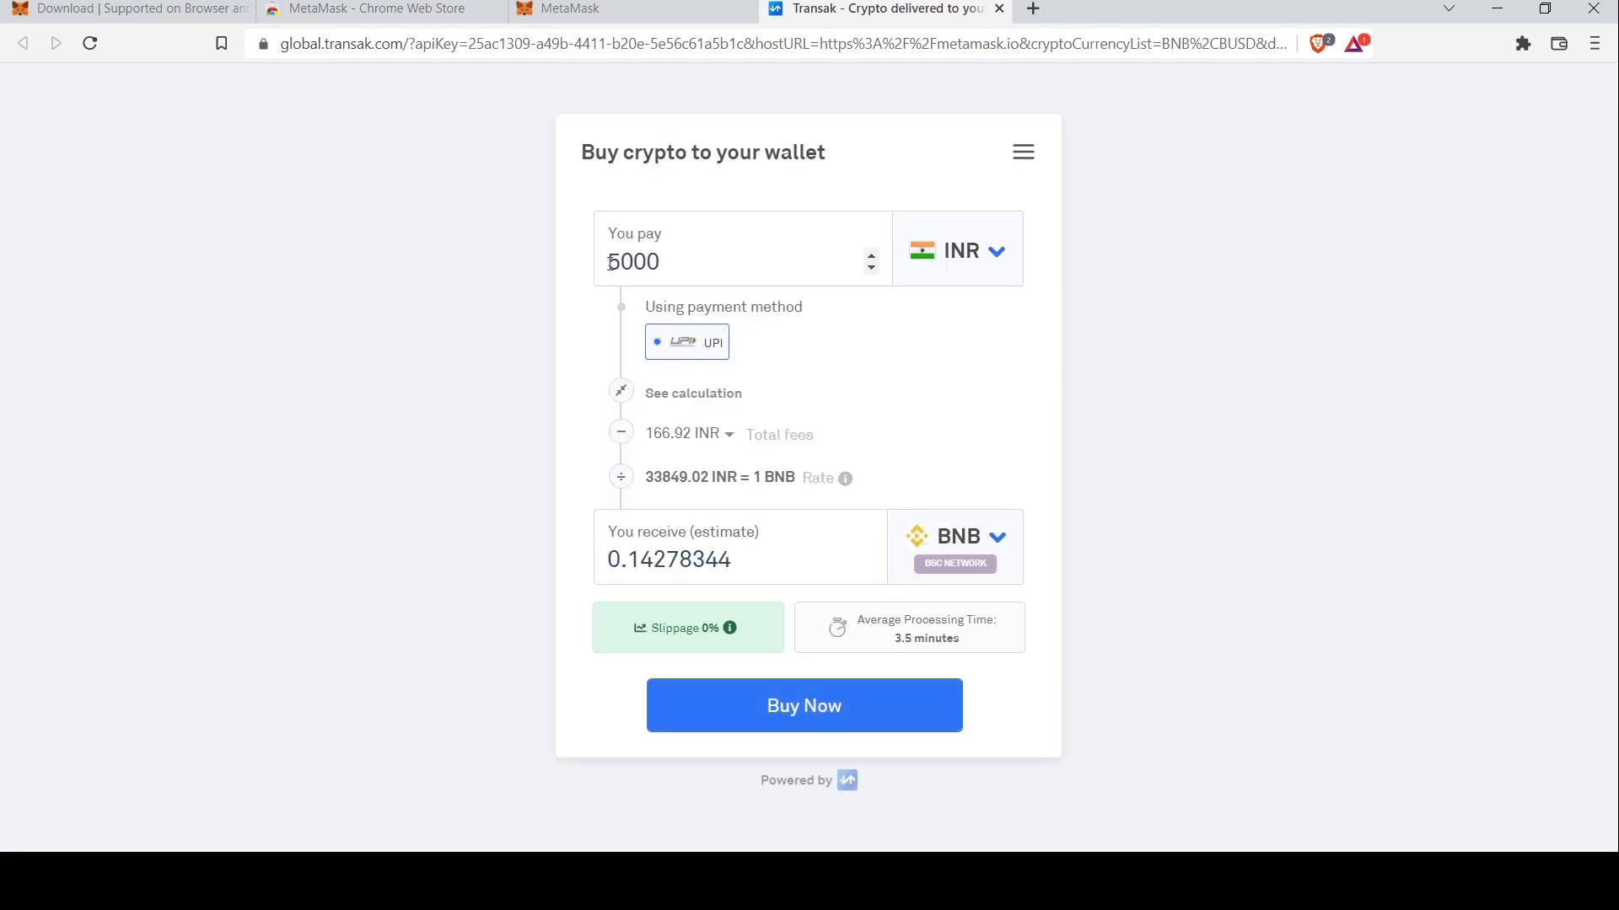
# Change the You pay amount from 5000 to 8000 INR
pyautogui.click(675, 264)
pyautogui.press('BackSpace')
pyautogui.press('BackSpace')
pyautogui.press('BackSpace')
pyautogui.press('BackSpace')
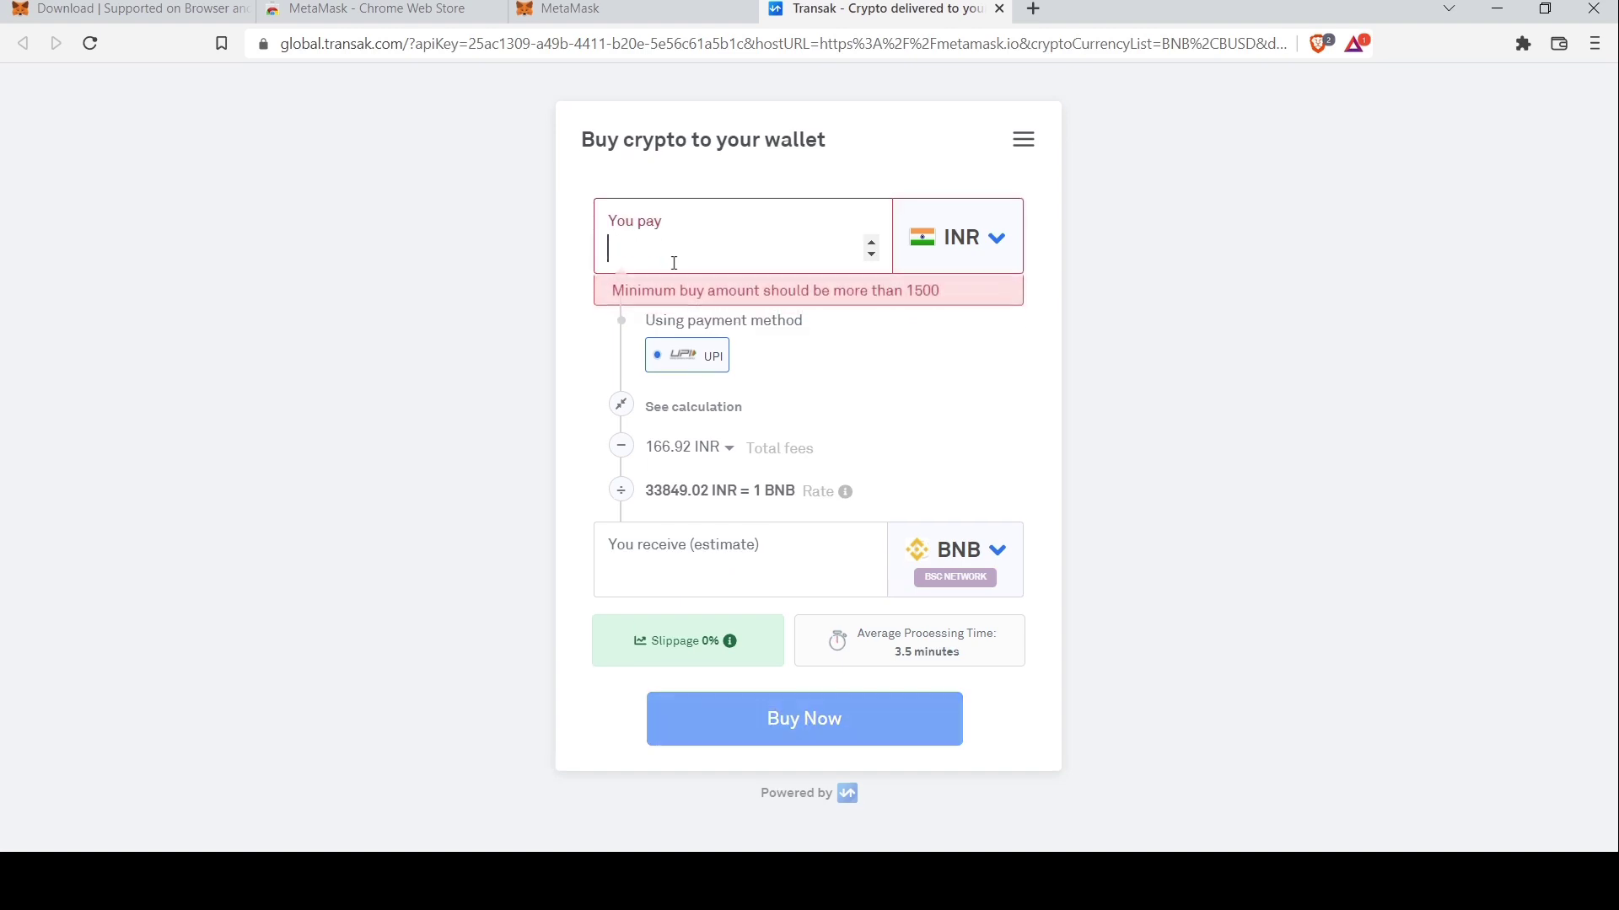
pyautogui.write('8000')
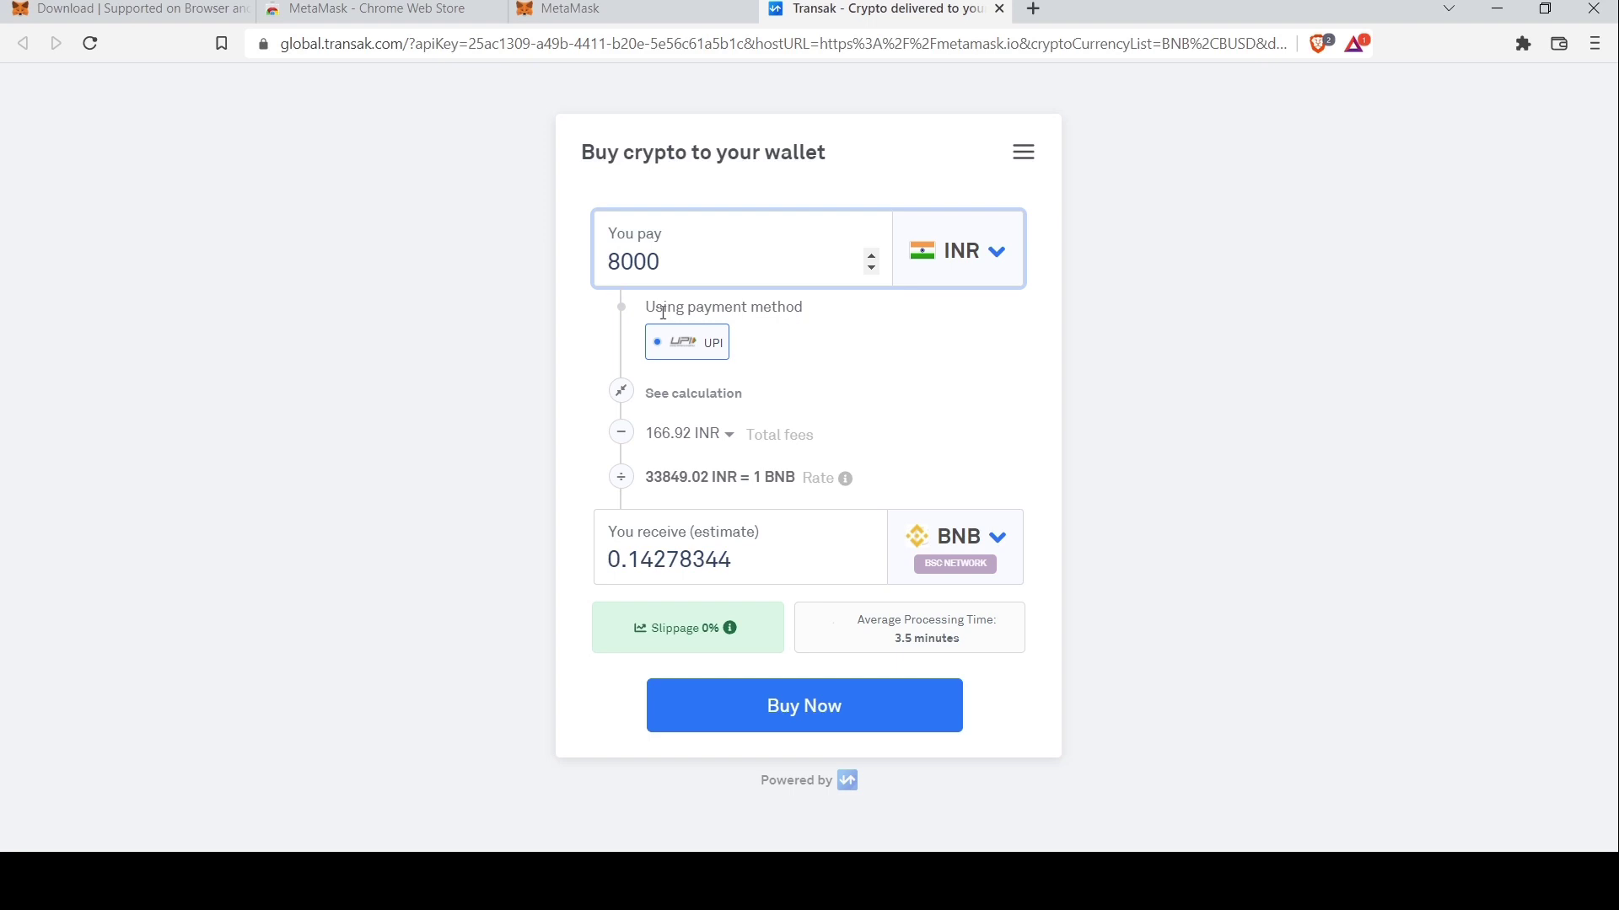
pyautogui.moveTo(663, 313); pyautogui.dragTo(804, 313)
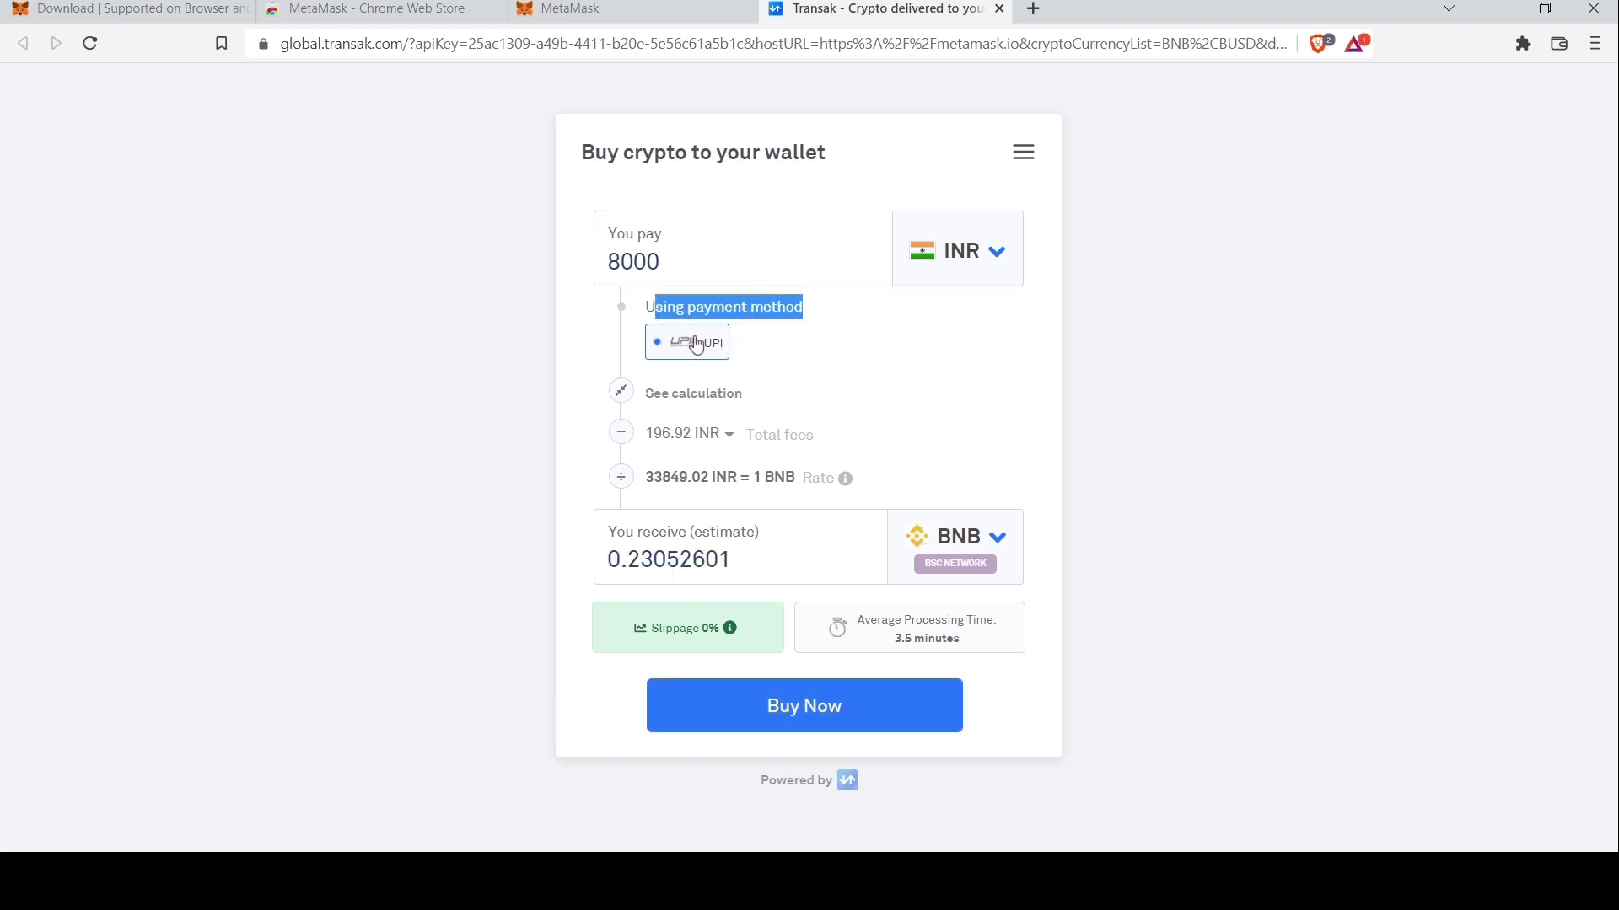
# Review the 0.23052601 BNB estimate, 196.92 INR fees and 3.5-minute processing, then choose Buy Now
pyautogui.click(784, 346)
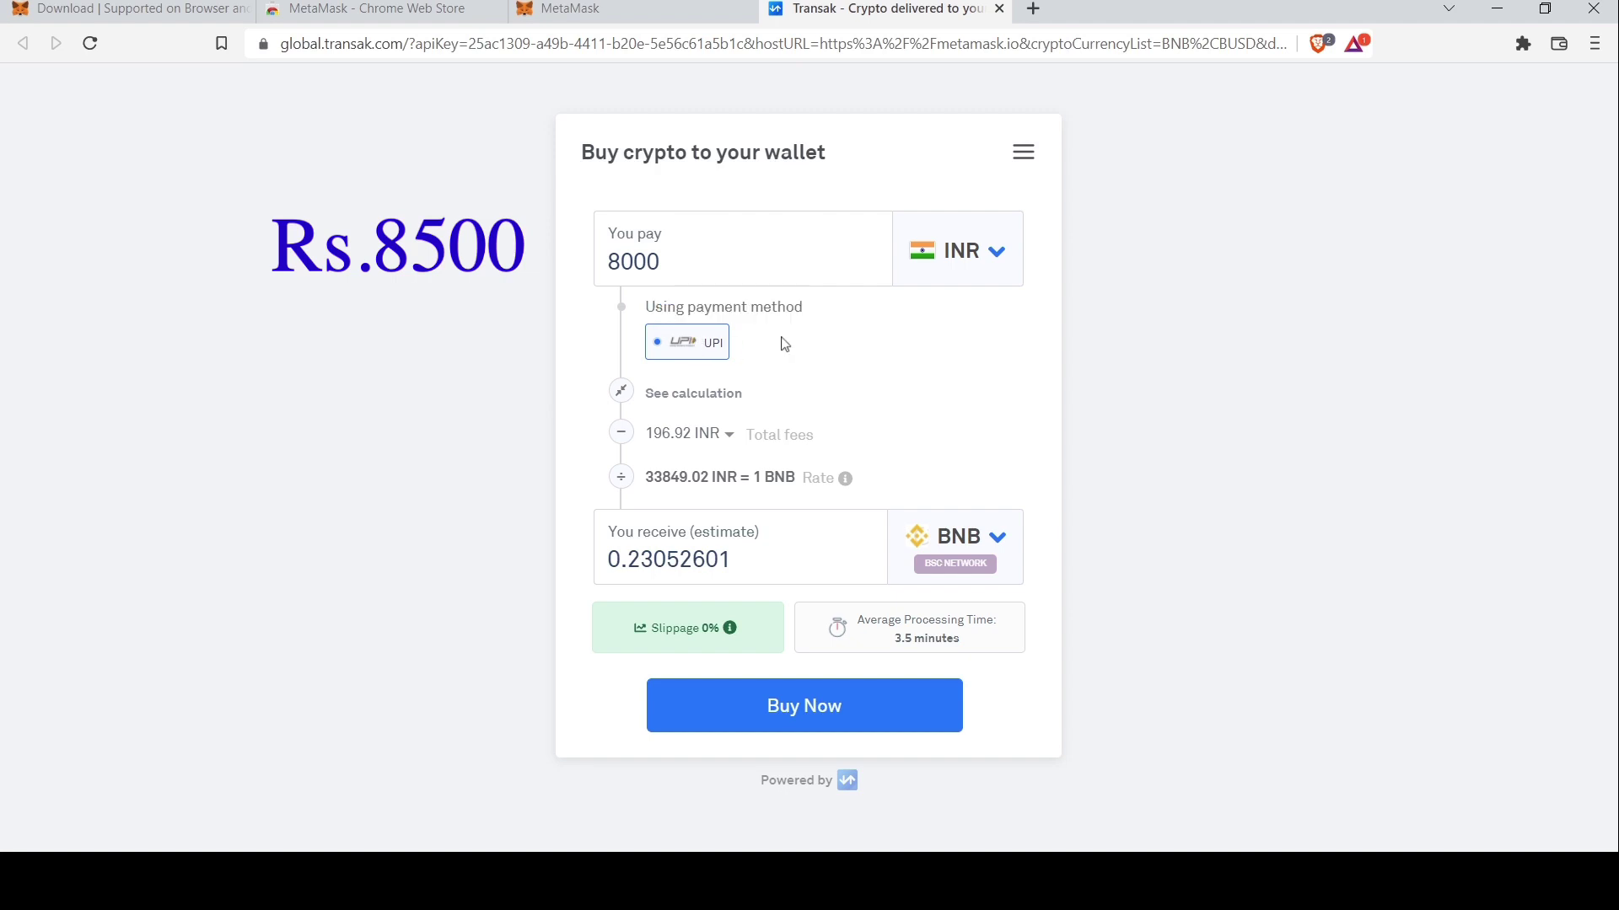
pyautogui.moveTo(756, 567); pyautogui.dragTo(613, 570)
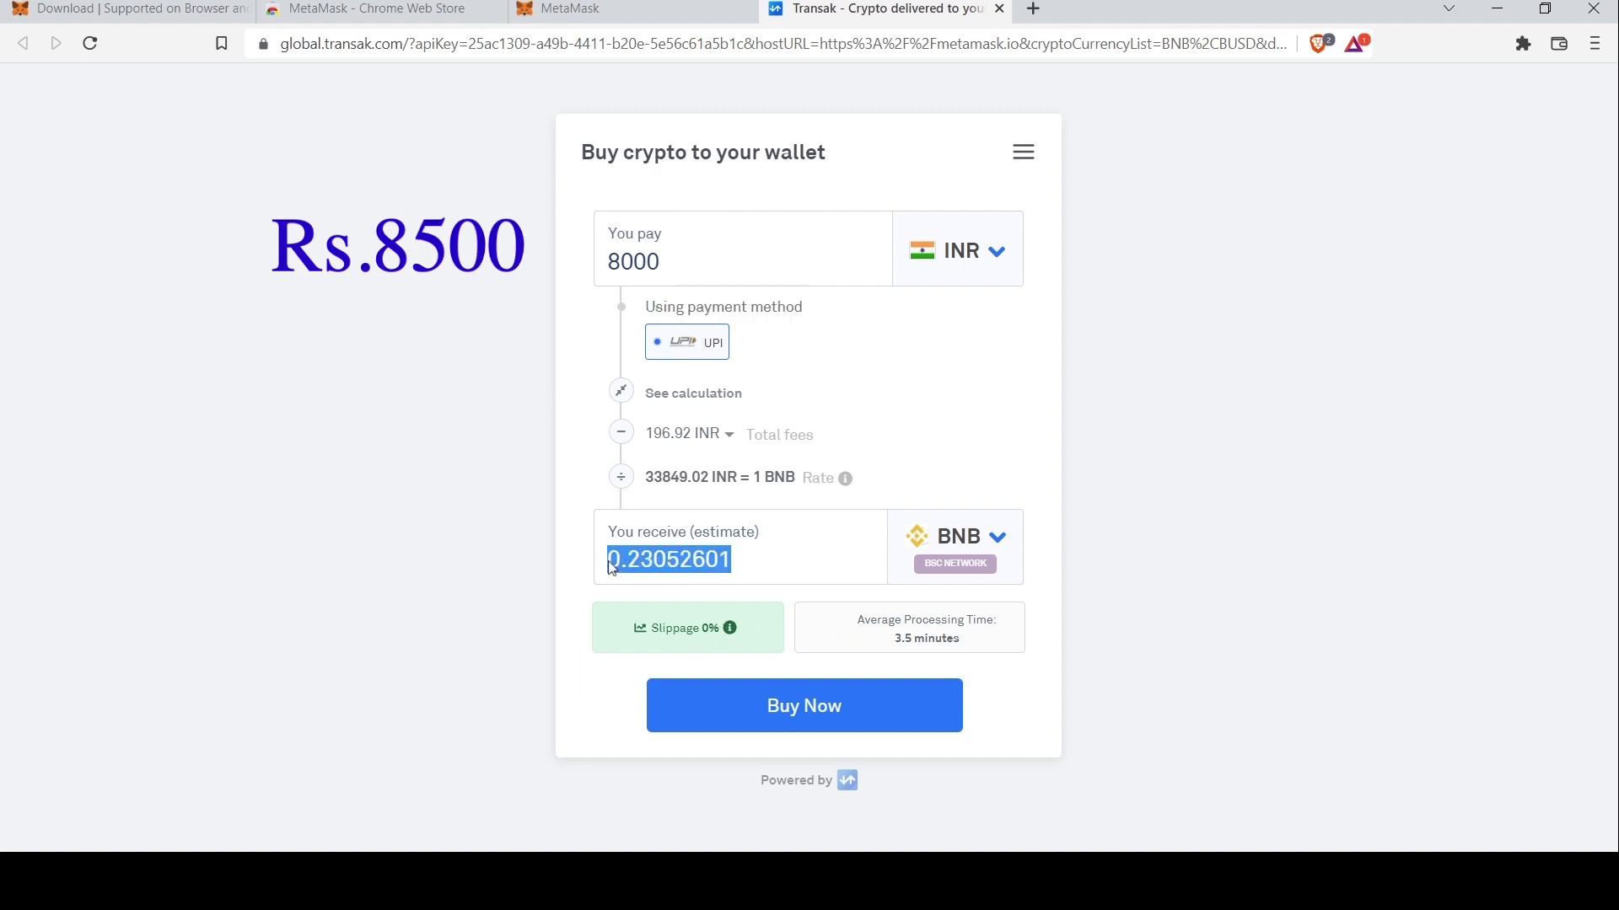
pyautogui.click(722, 573)
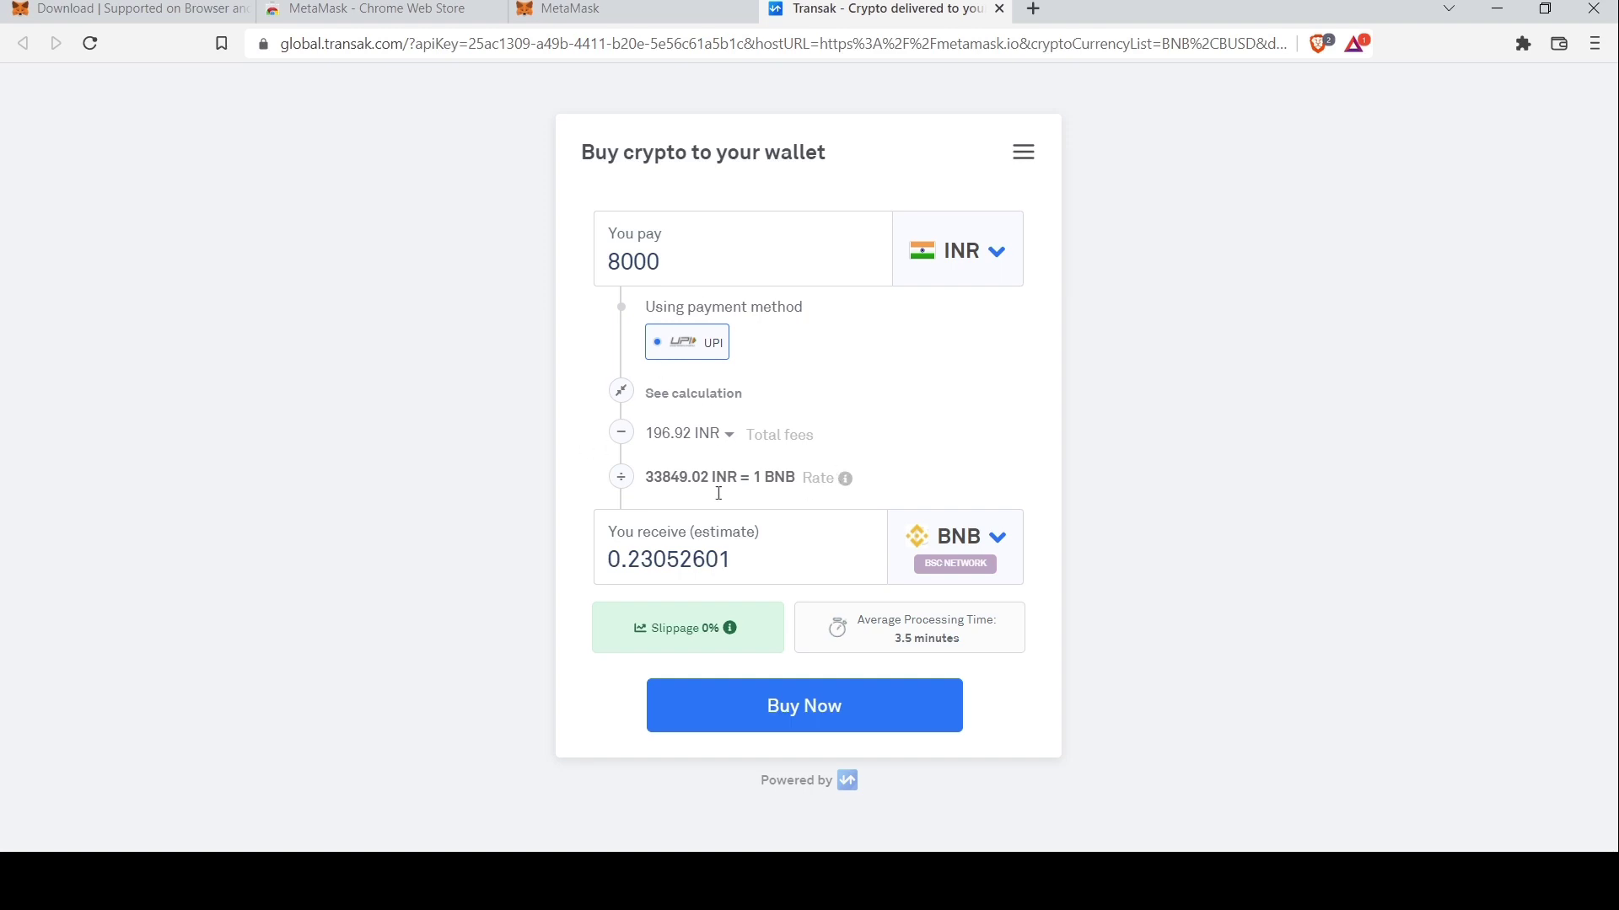
pyautogui.moveTo(648, 439); pyautogui.dragTo(812, 435)
pyautogui.click(824, 441)
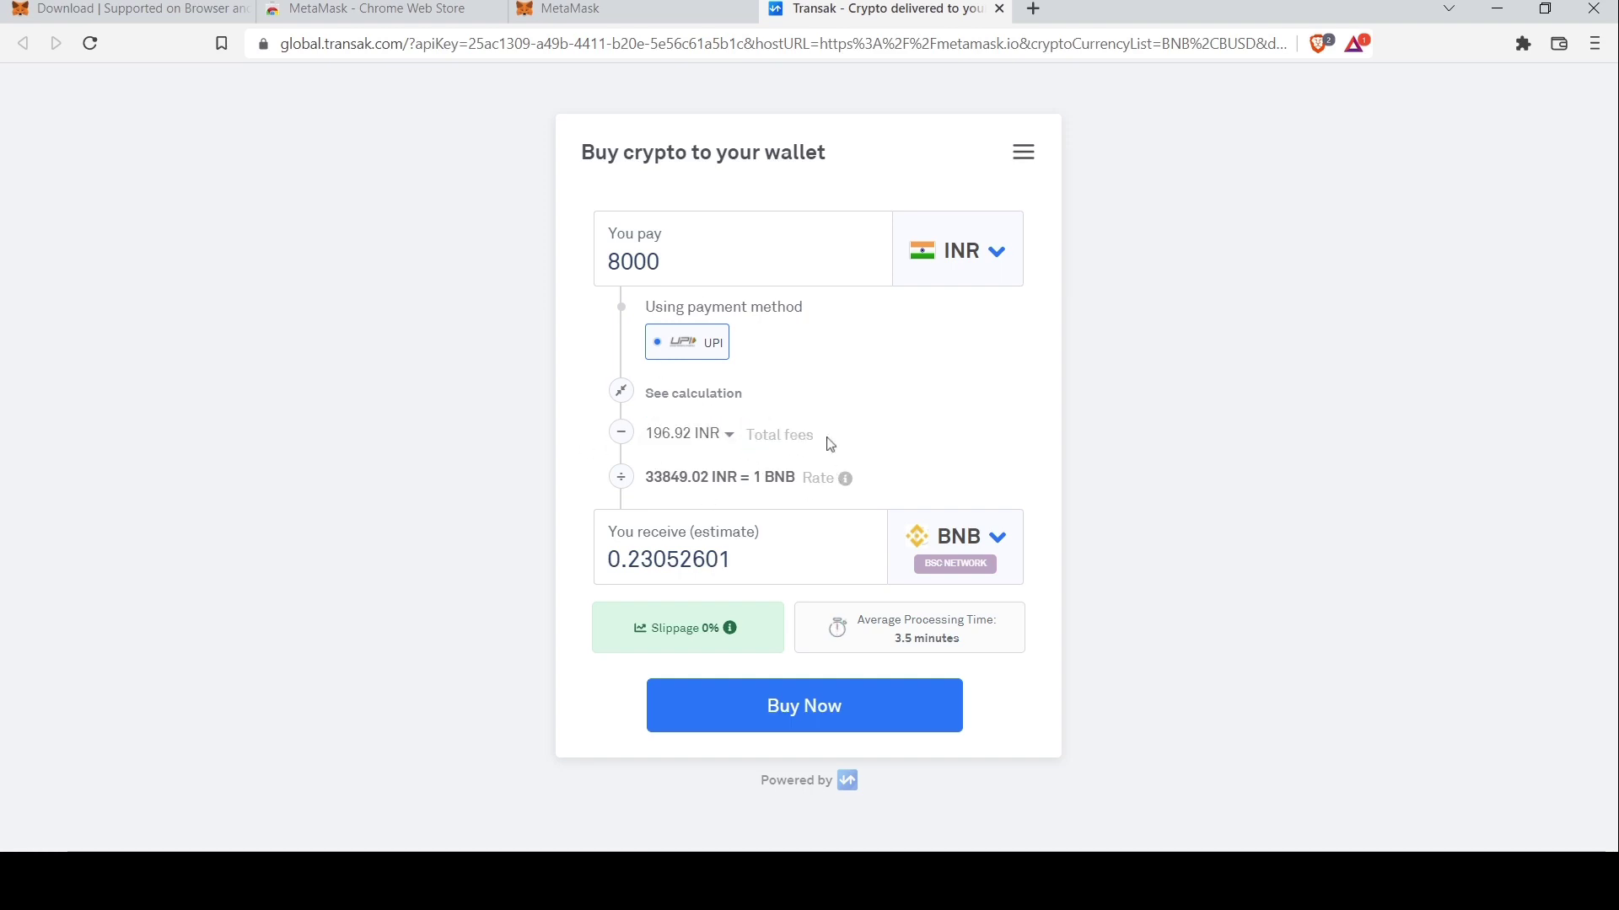
pyautogui.moveTo(853, 621); pyautogui.dragTo(847, 628)
pyautogui.click(822, 706)
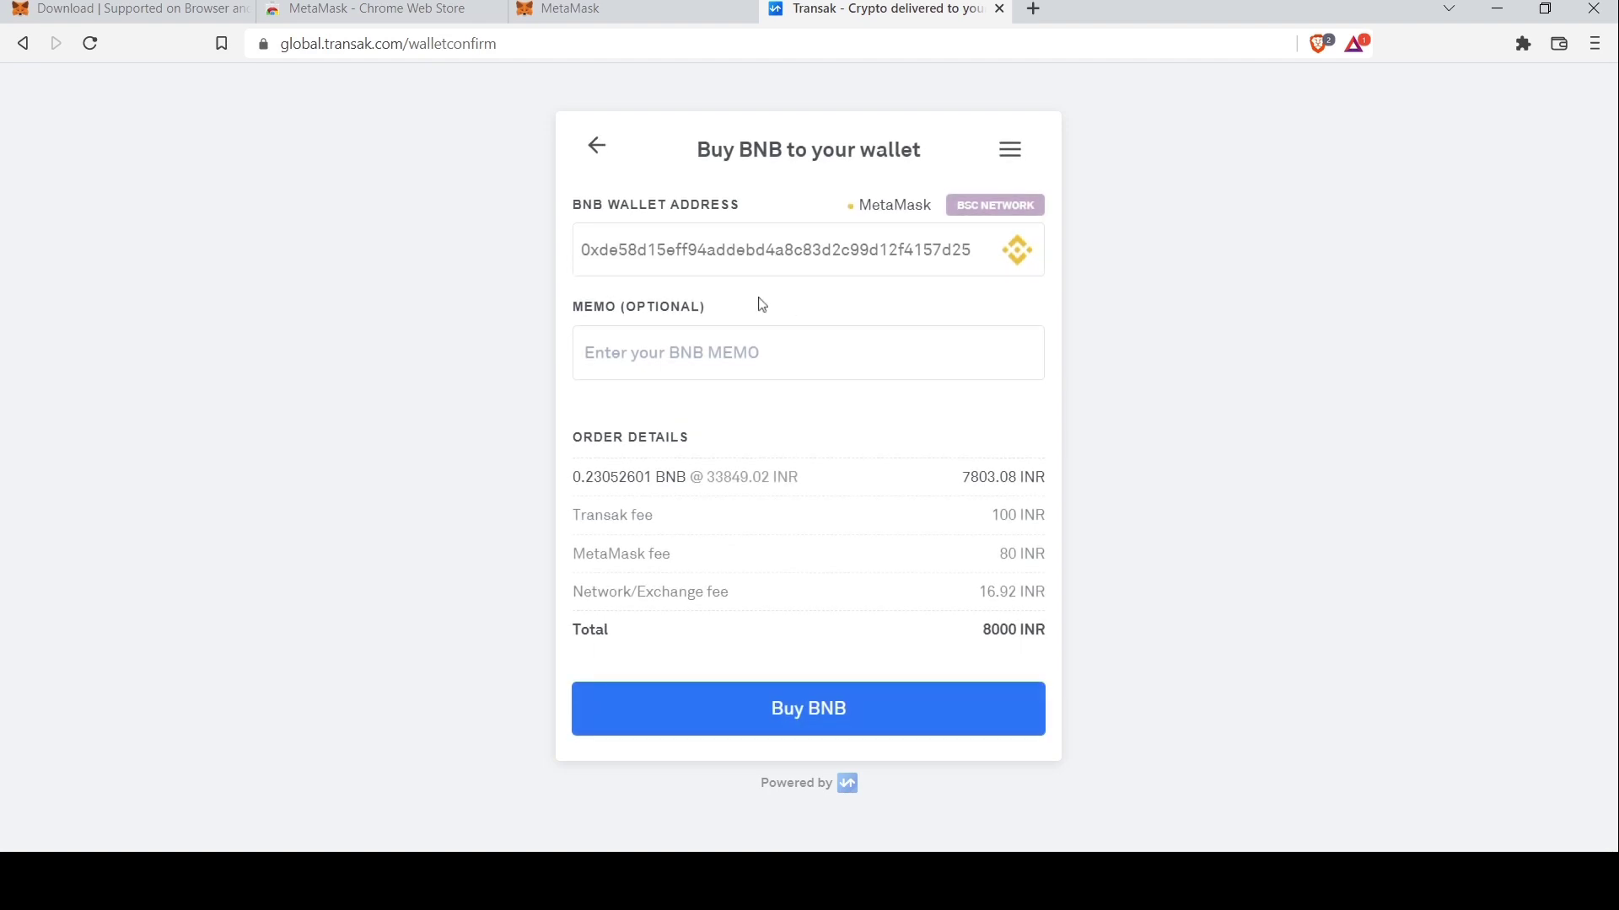
# Check the destination BNB wallet address and type 'M' in the memo field
pyautogui.moveTo(583, 252); pyautogui.dragTo(974, 249)
pyautogui.click(974, 249)
pyautogui.click(687, 352)
pyautogui.write('MNT')
pyautogui.click(700, 415)
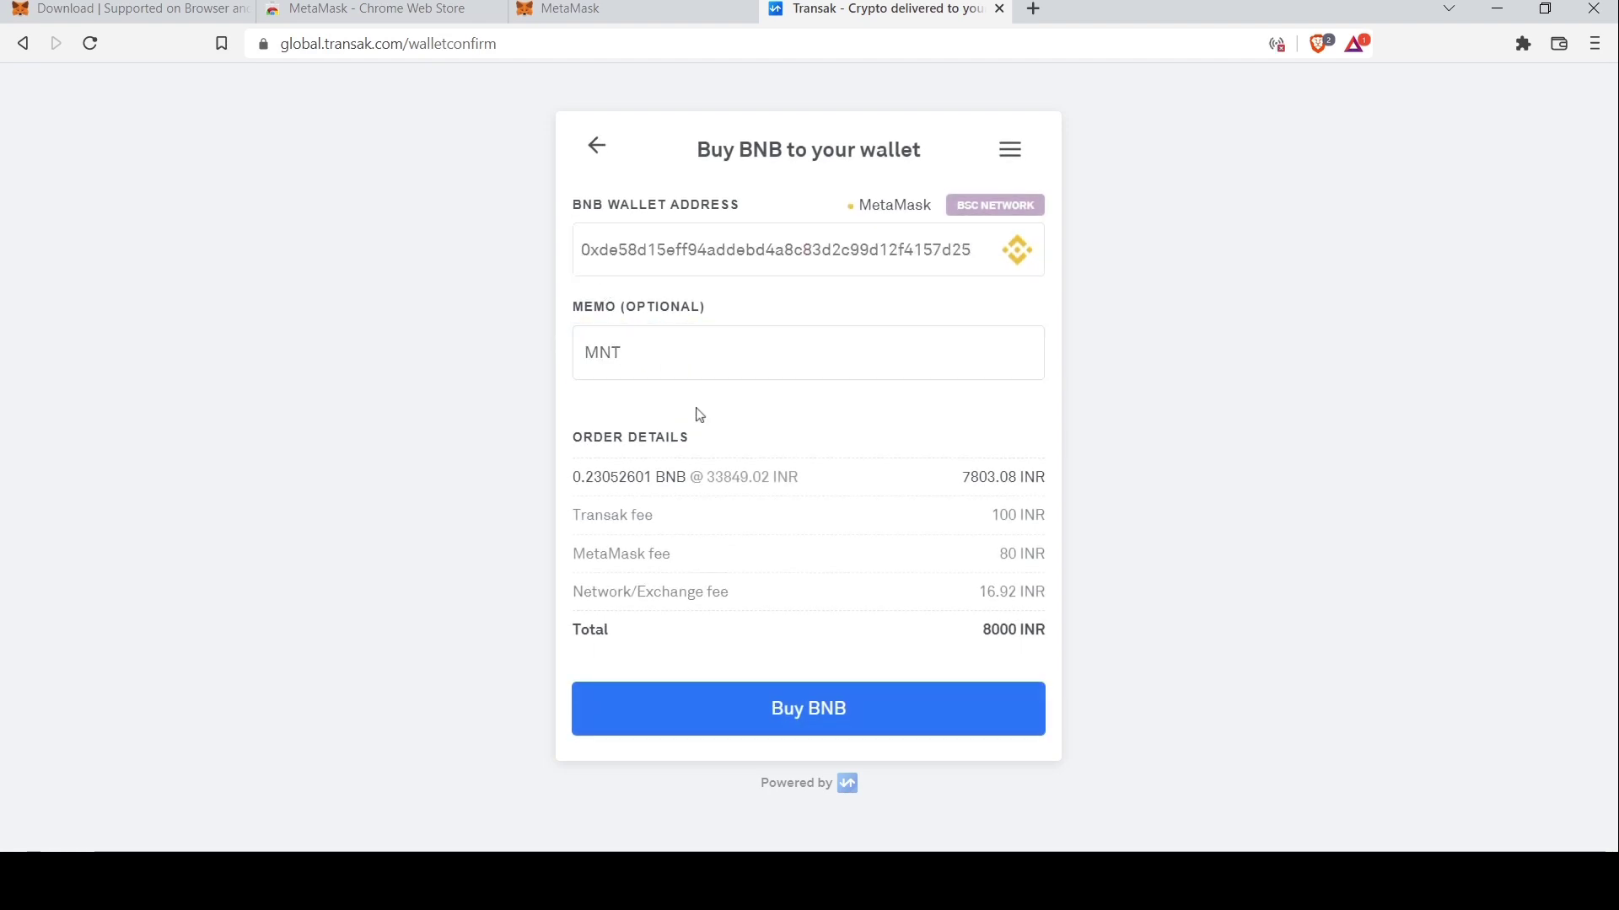
# Review the 100 INR Transak, 80 INR MetaMask and 16.92 INR network fees, then place the 8000 INR order
pyautogui.moveTo(575, 489); pyautogui.dragTo(982, 519)
pyautogui.click(982, 519)
pyautogui.moveTo(1009, 576); pyautogui.dragTo(1045, 559)
pyautogui.moveTo(968, 597); pyautogui.dragTo(1070, 597)
pyautogui.moveTo(574, 595); pyautogui.dragTo(729, 590)
pyautogui.click(919, 621)
pyautogui.moveTo(982, 631); pyautogui.dragTo(1062, 629)
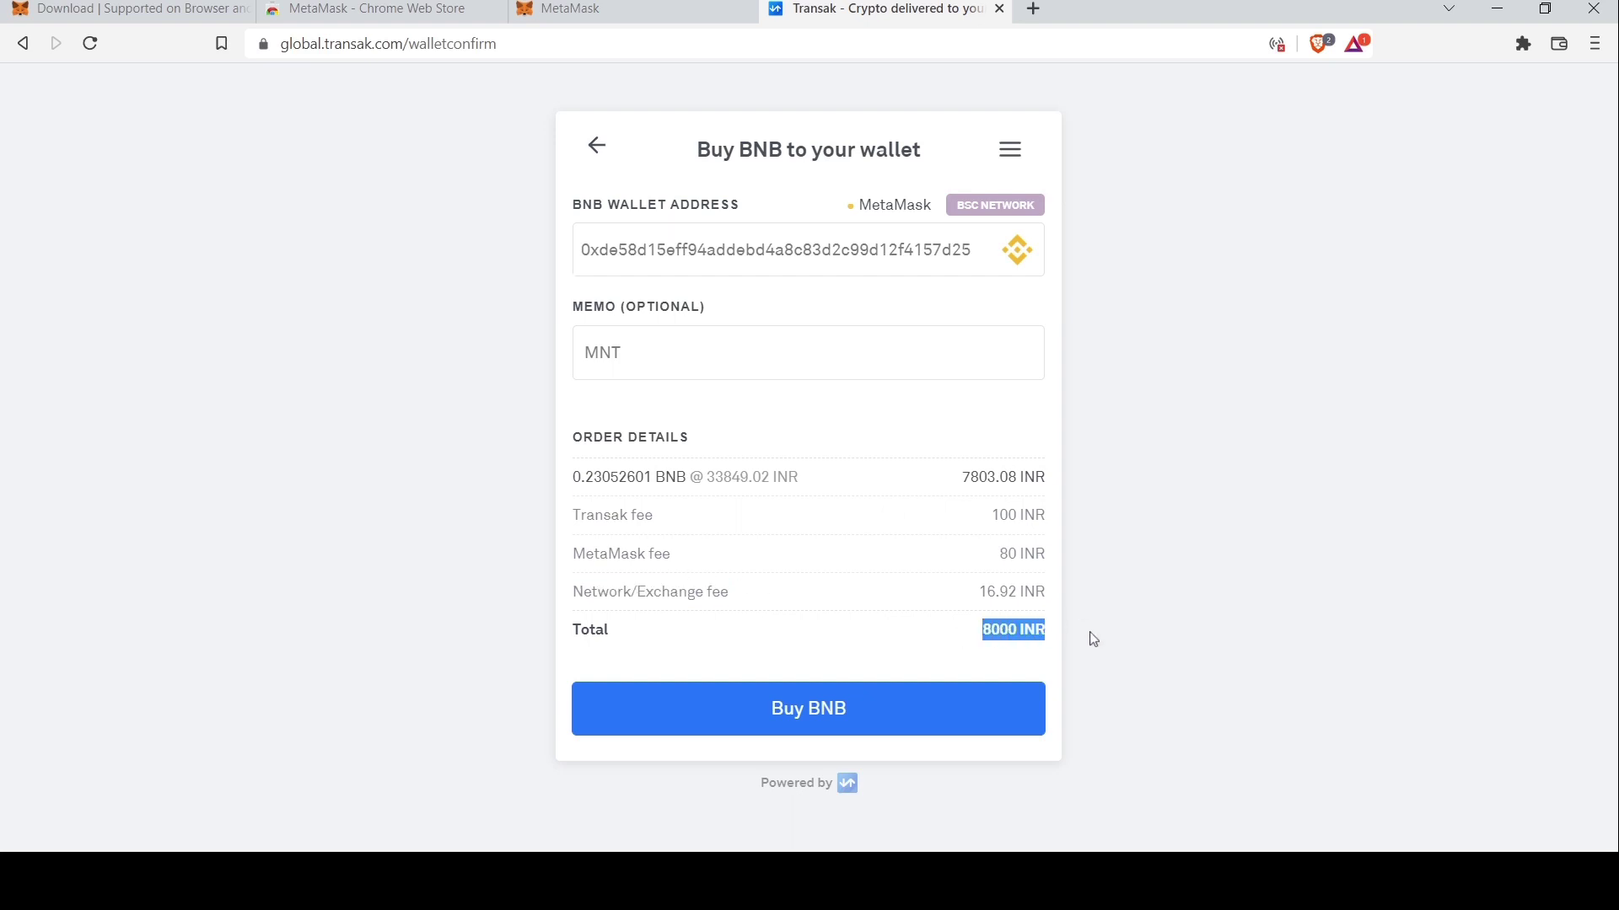
pyautogui.click(1018, 638)
pyautogui.click(812, 719)
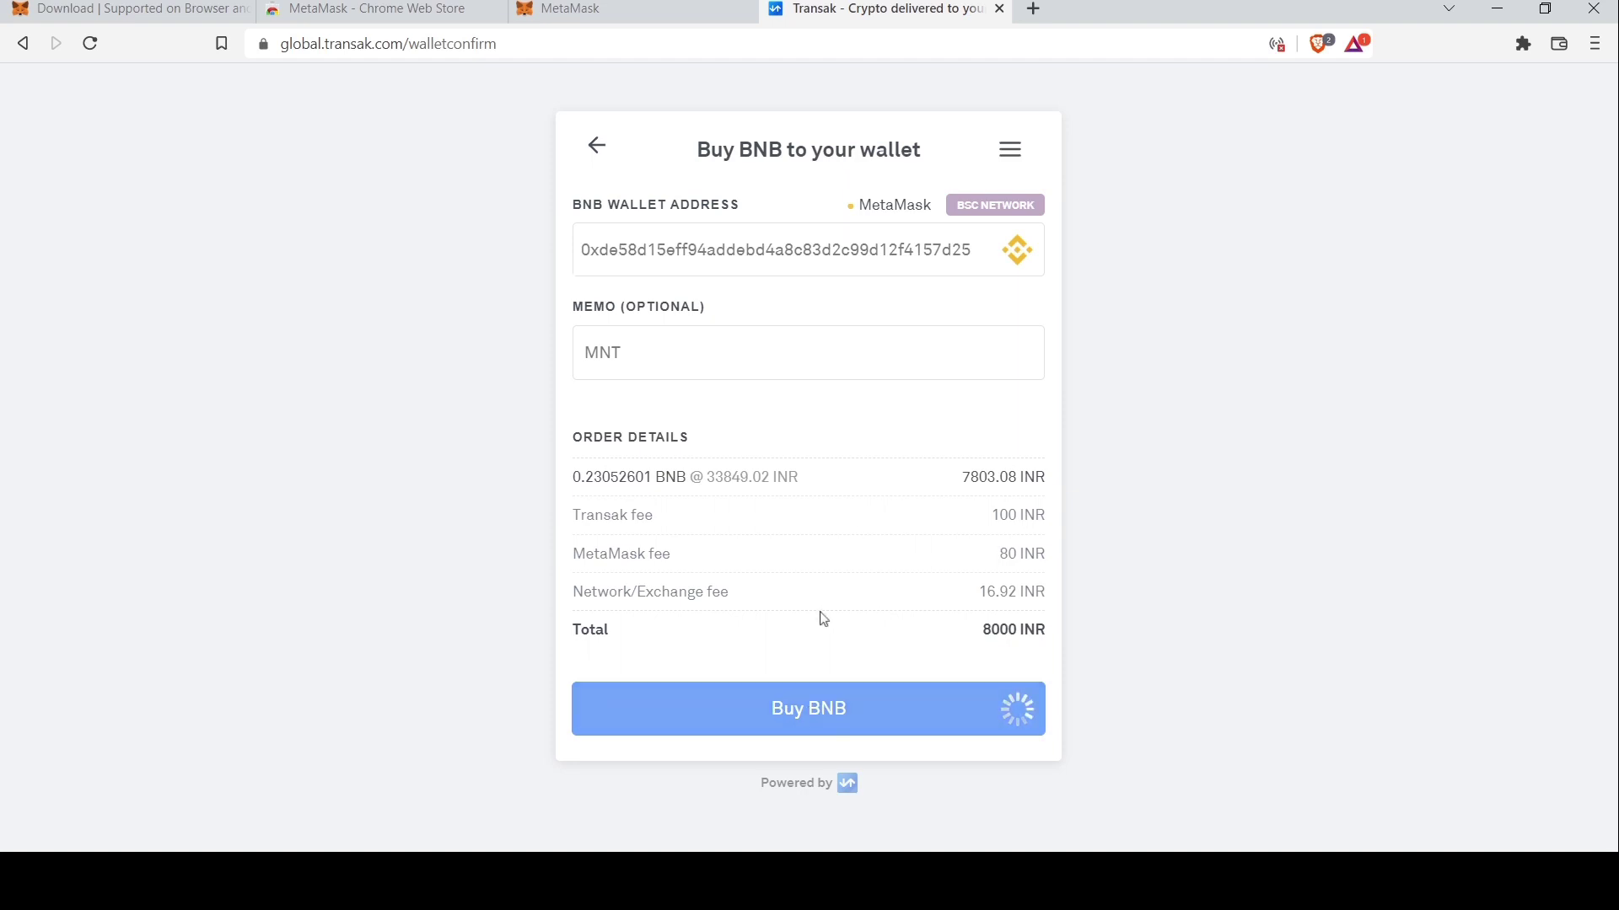
pyautogui.click(639, 290)
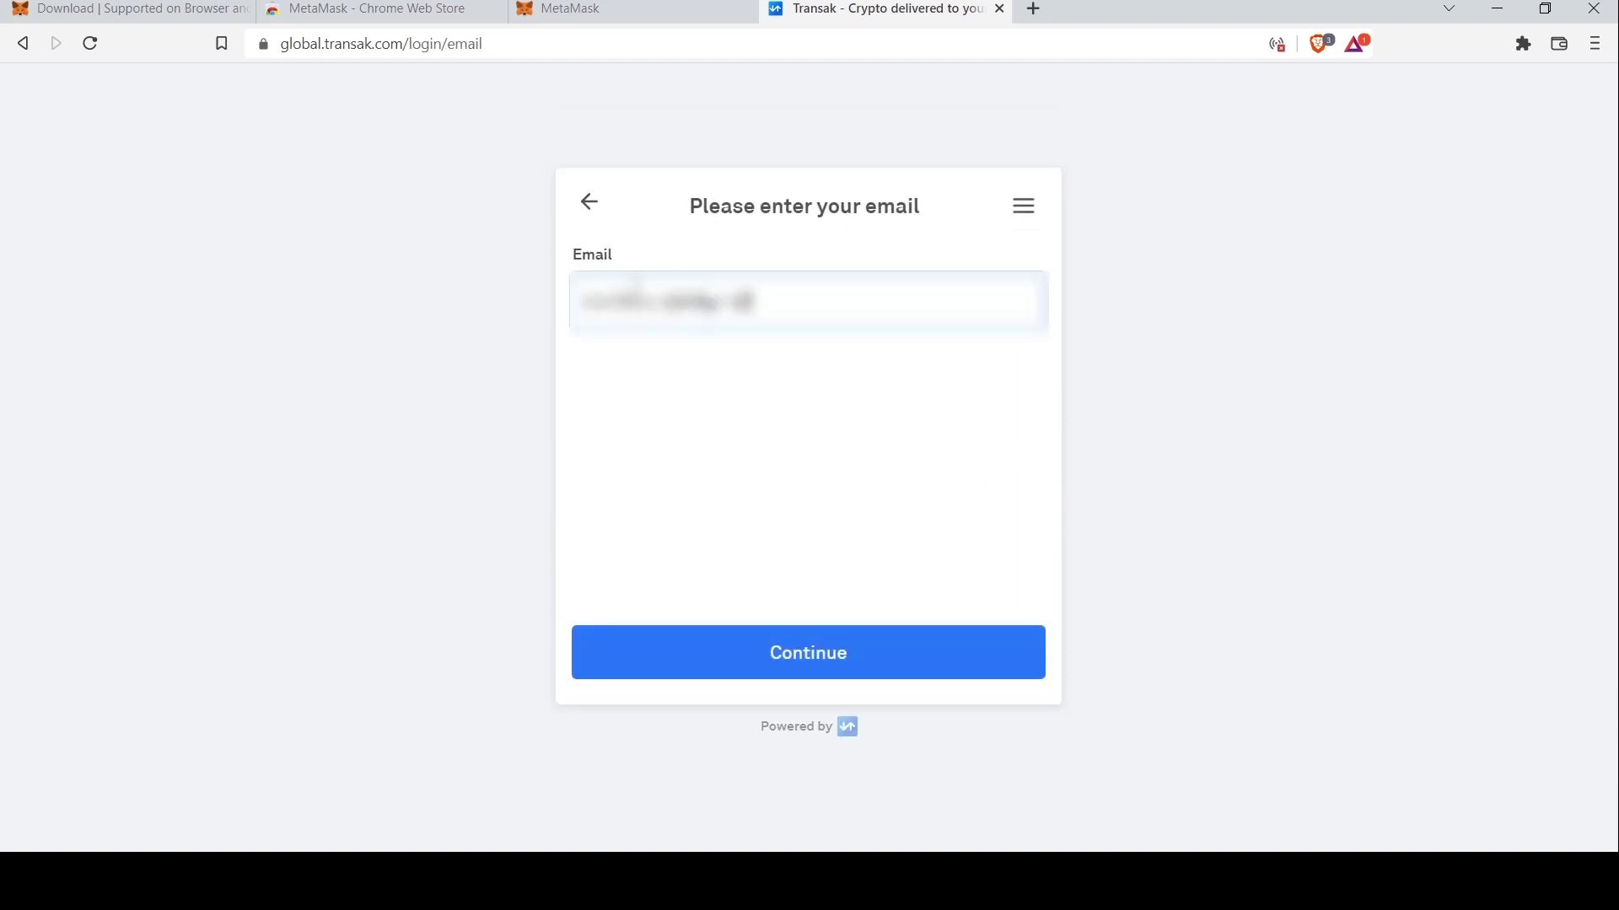
# Log in to Transak with the email address and its emailed verification code, accepting the terms of use
pyautogui.press('Return')
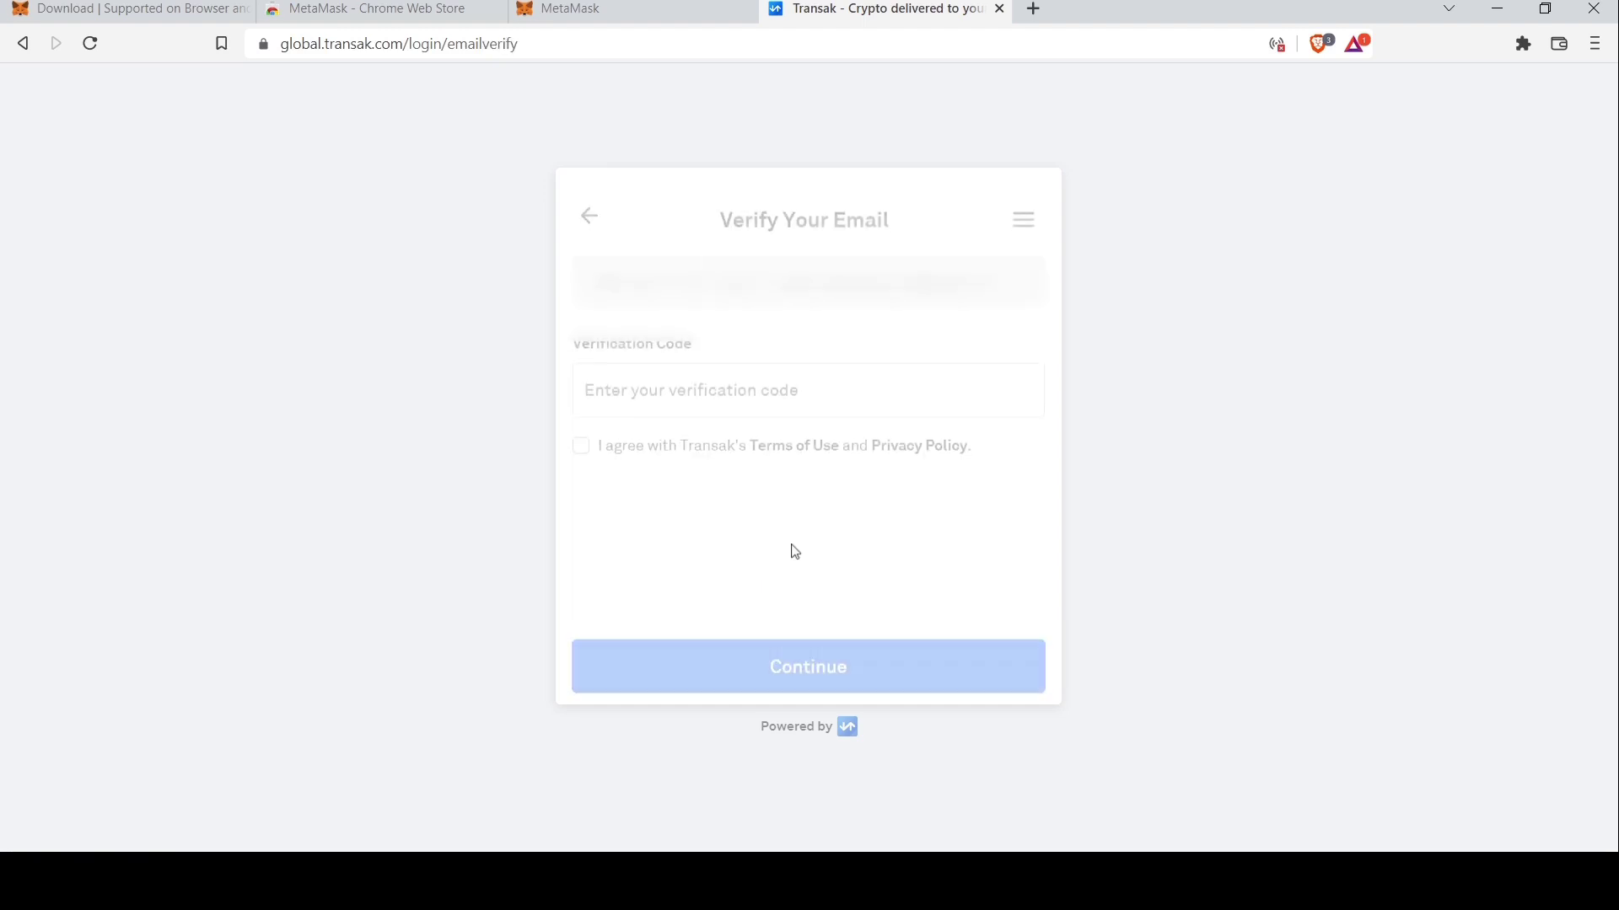
pyautogui.click(805, 380)
pyautogui.hotkey('ctrl', 'v')
pyautogui.click(580, 432)
pyautogui.click(776, 657)
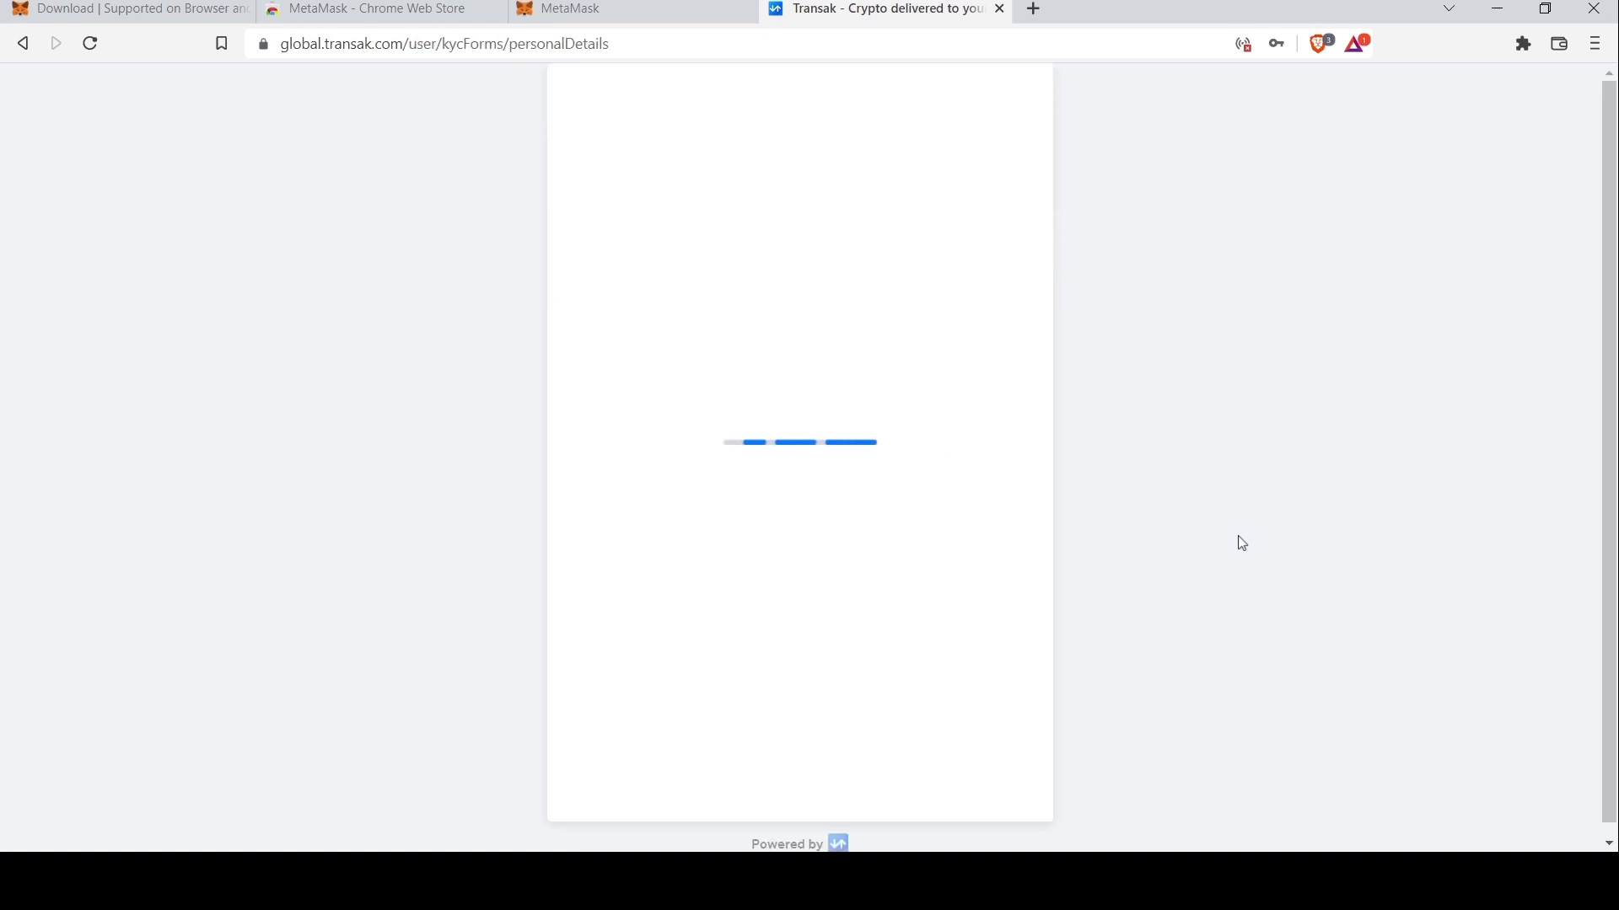
# Submit the prefilled personal details and address details for KYC
pyautogui.click(795, 656)
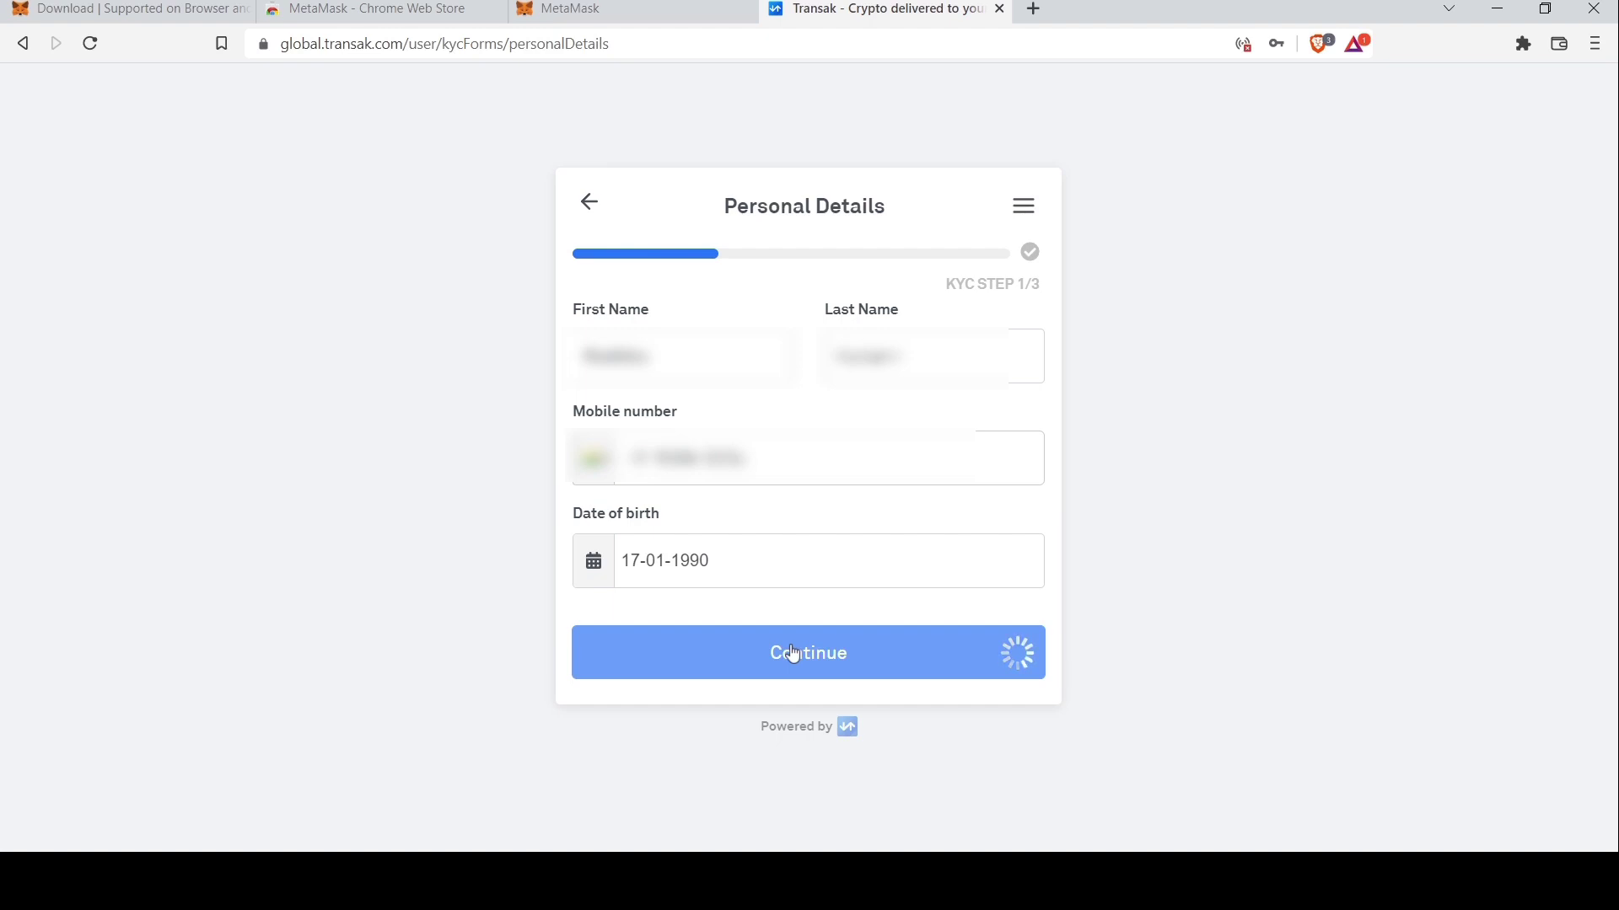
pyautogui.moveTo(915, 185); pyautogui.dragTo(1073, 256)
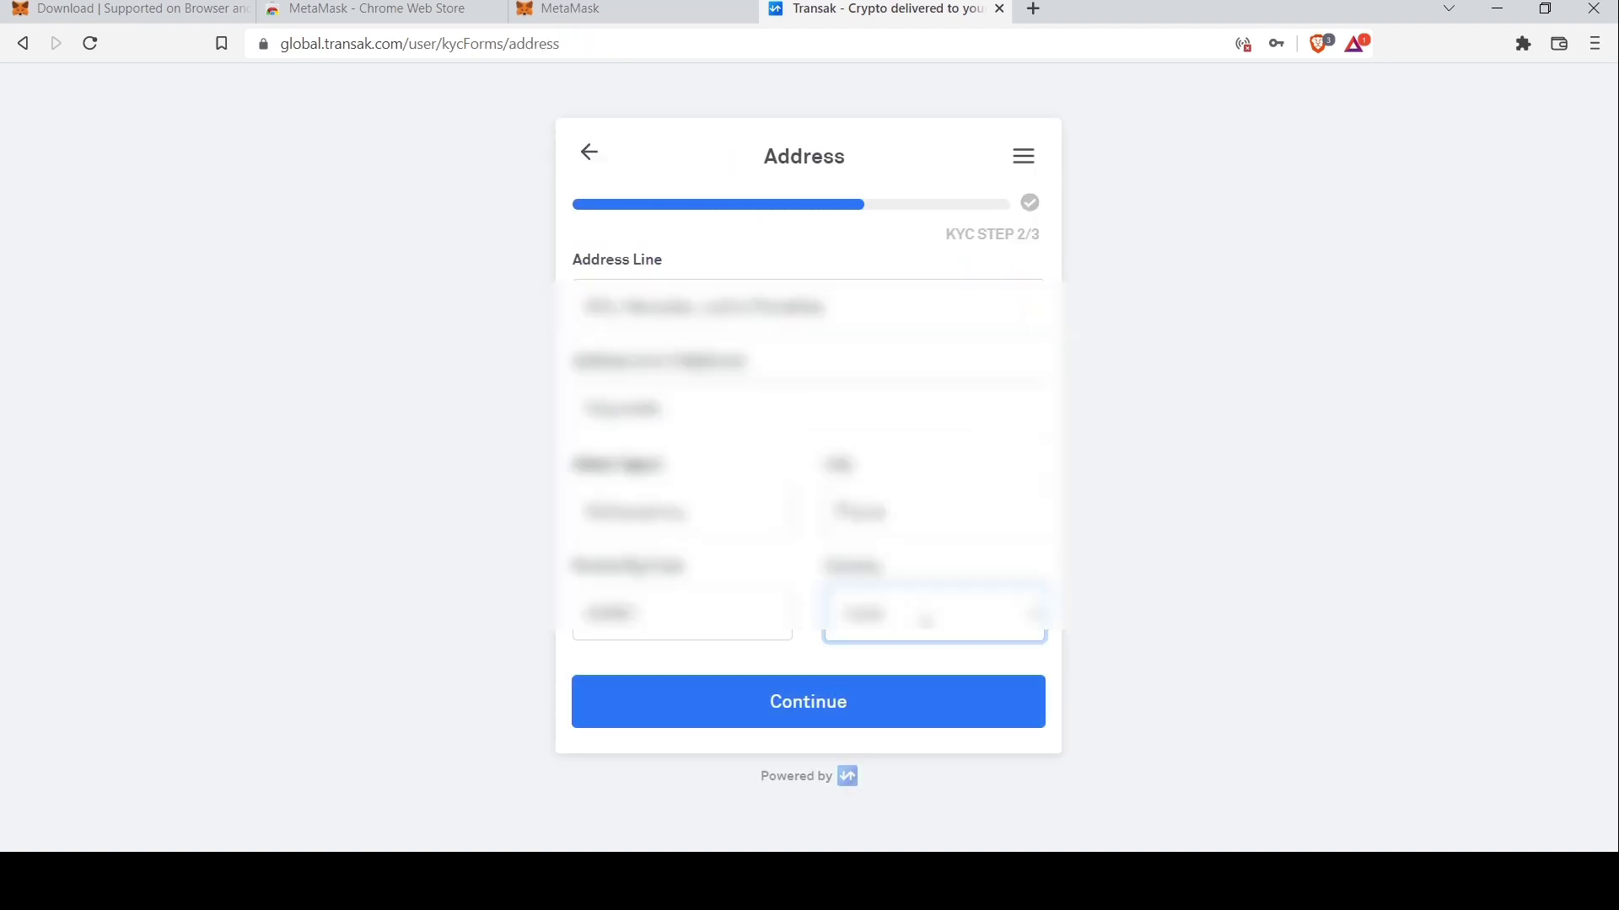
pyautogui.click(813, 711)
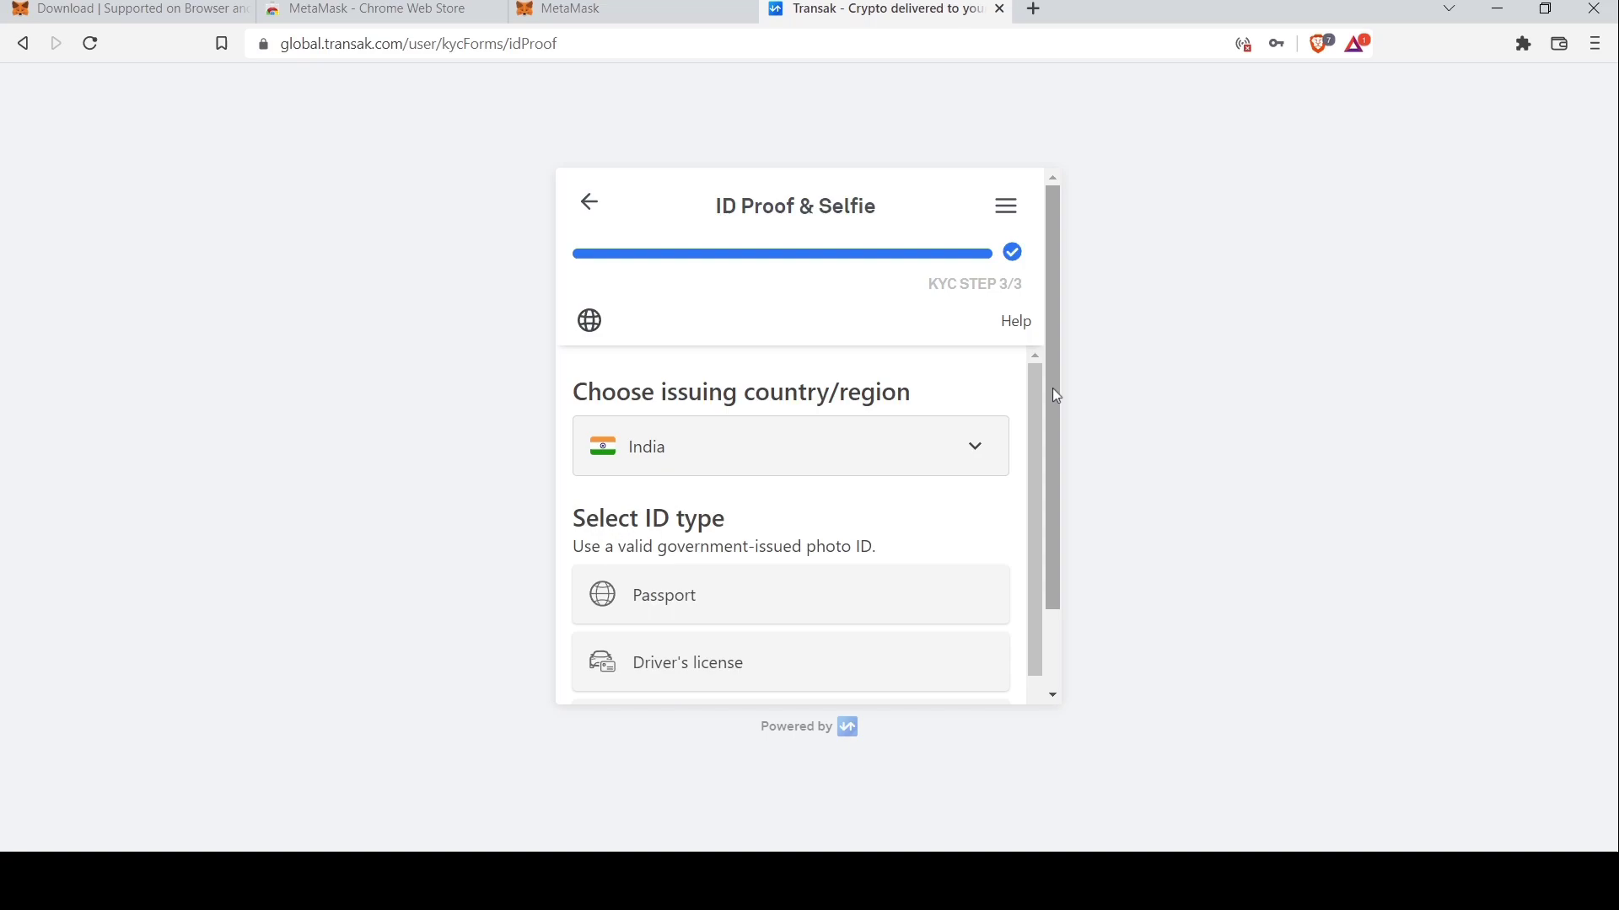
pyautogui.scroll(-5, 1058, 396)
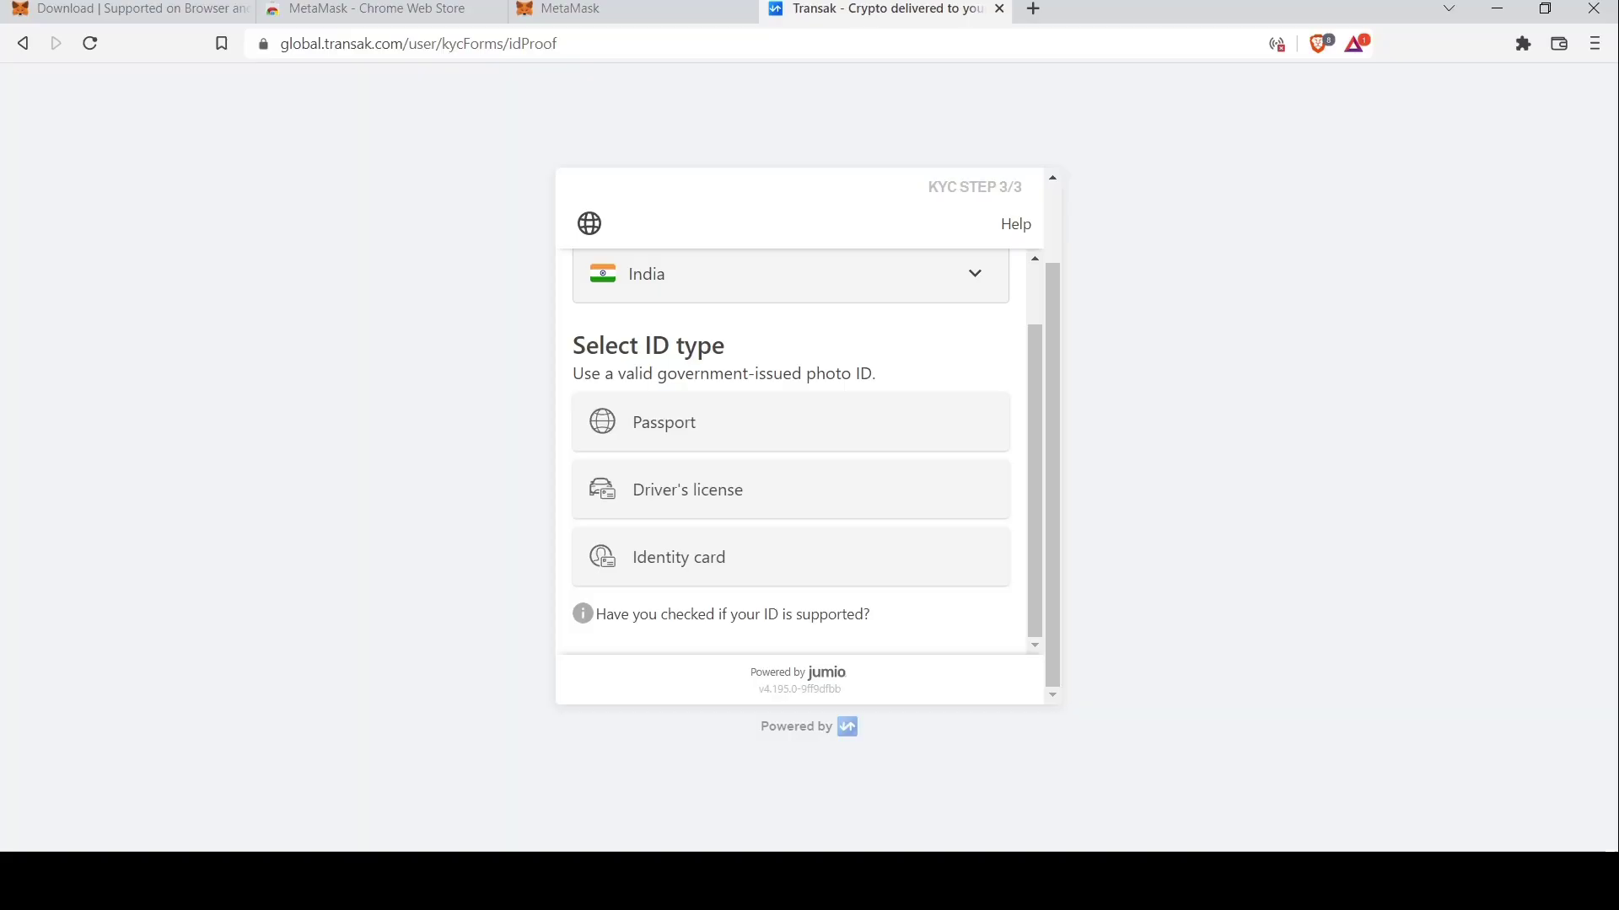
# Choose Identity card as the ID type and email the verification link to continue on mobile
pyautogui.click(780, 563)
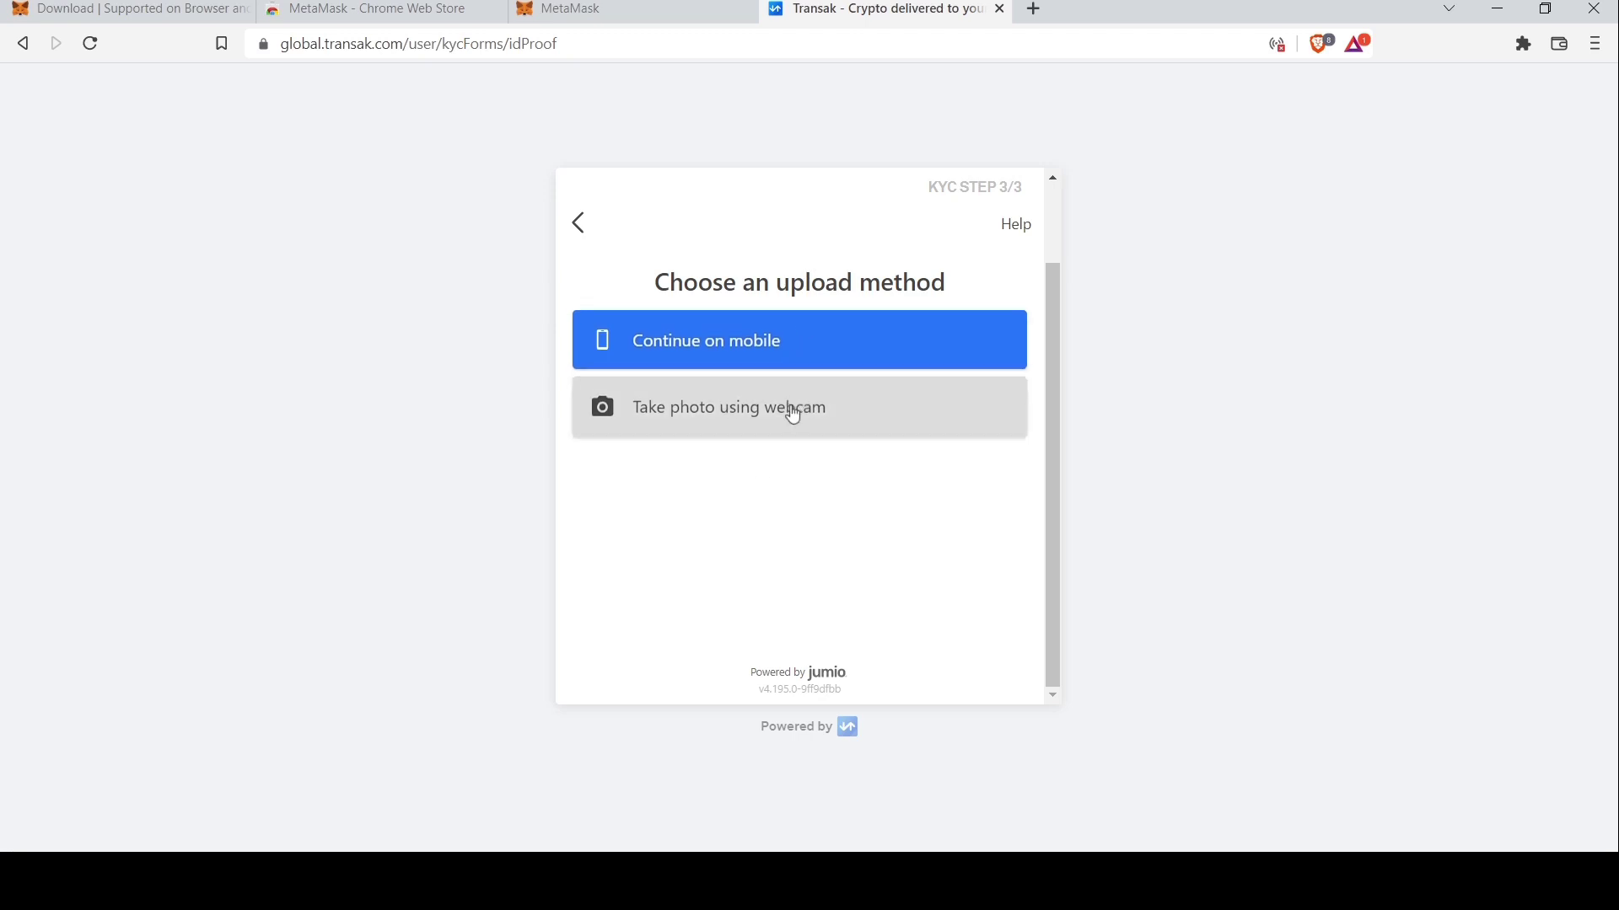
pyautogui.click(761, 329)
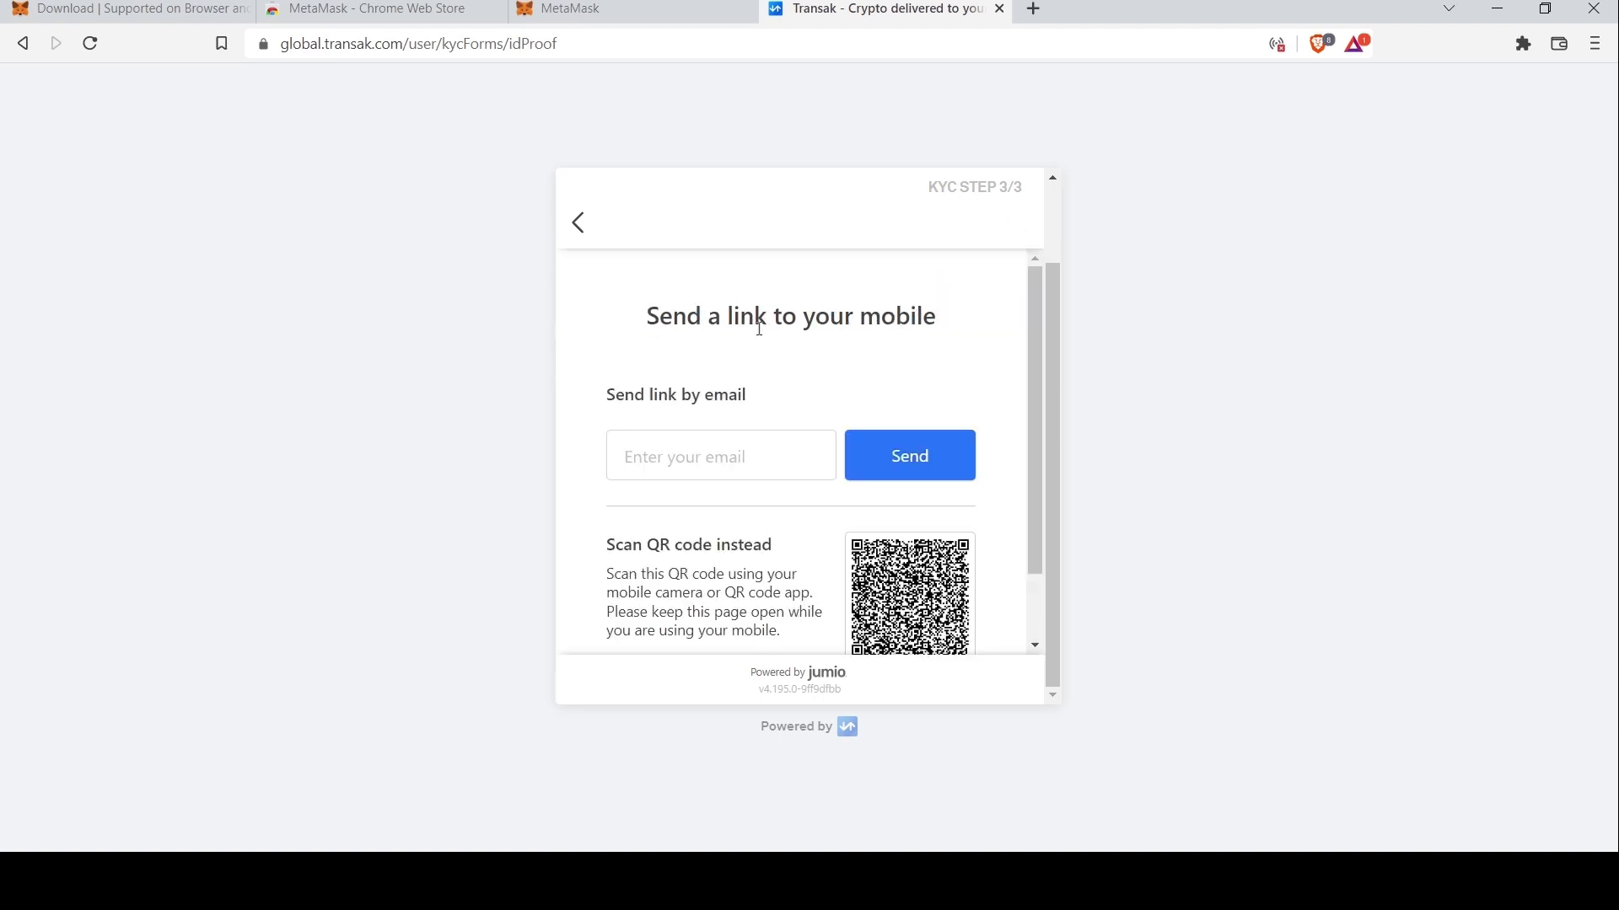
pyautogui.moveTo(1037, 373); pyautogui.dragTo(1032, 337)
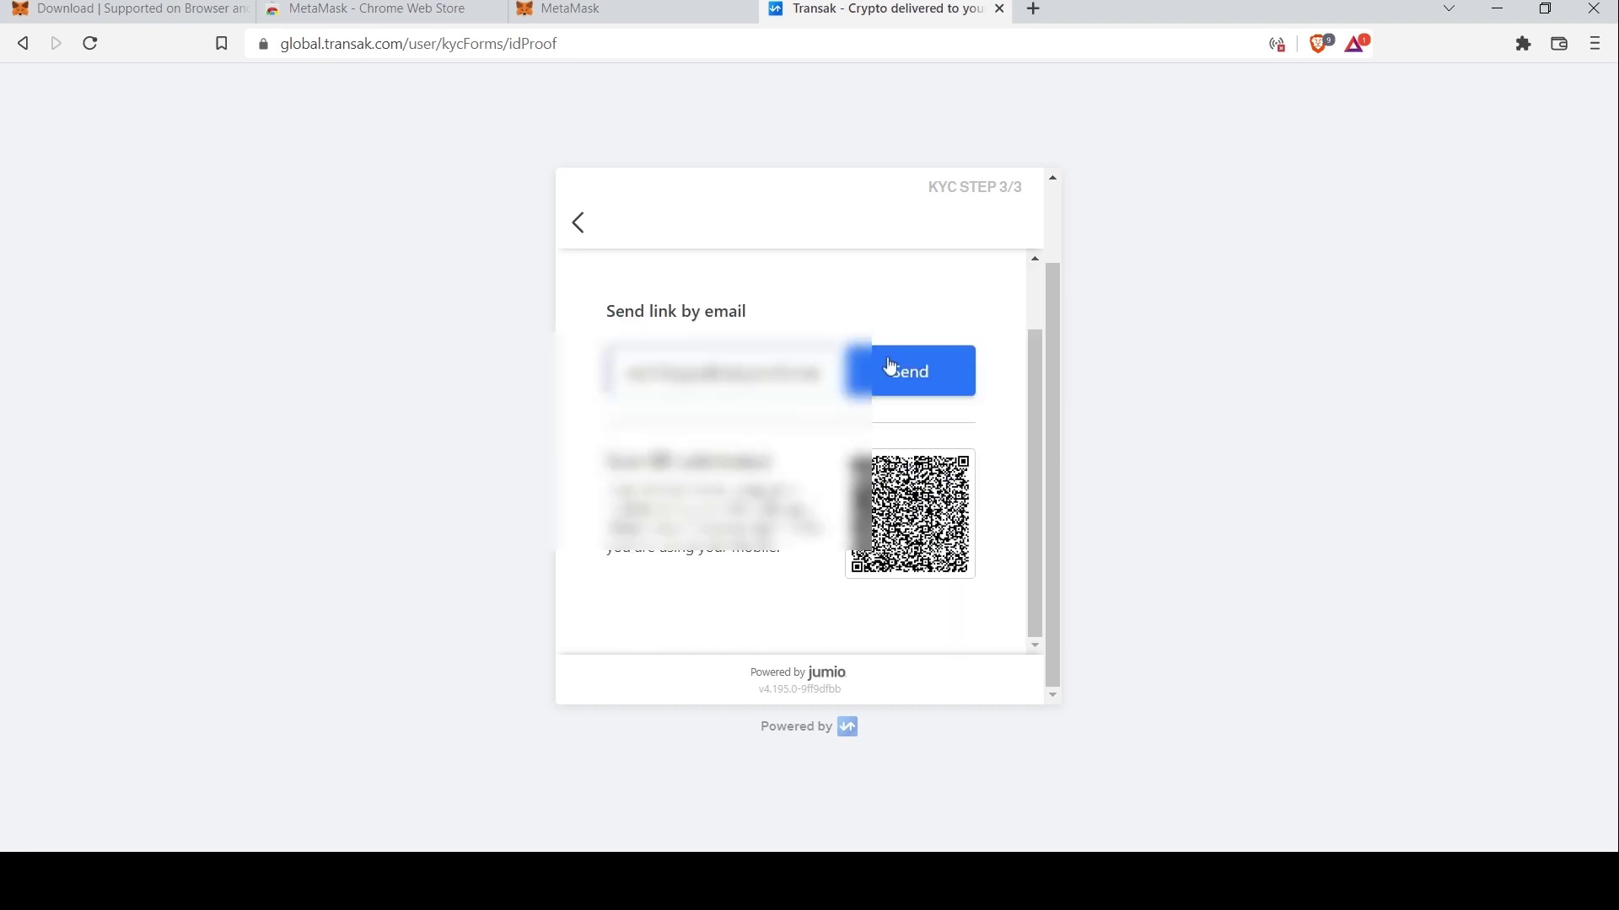
pyautogui.click(889, 368)
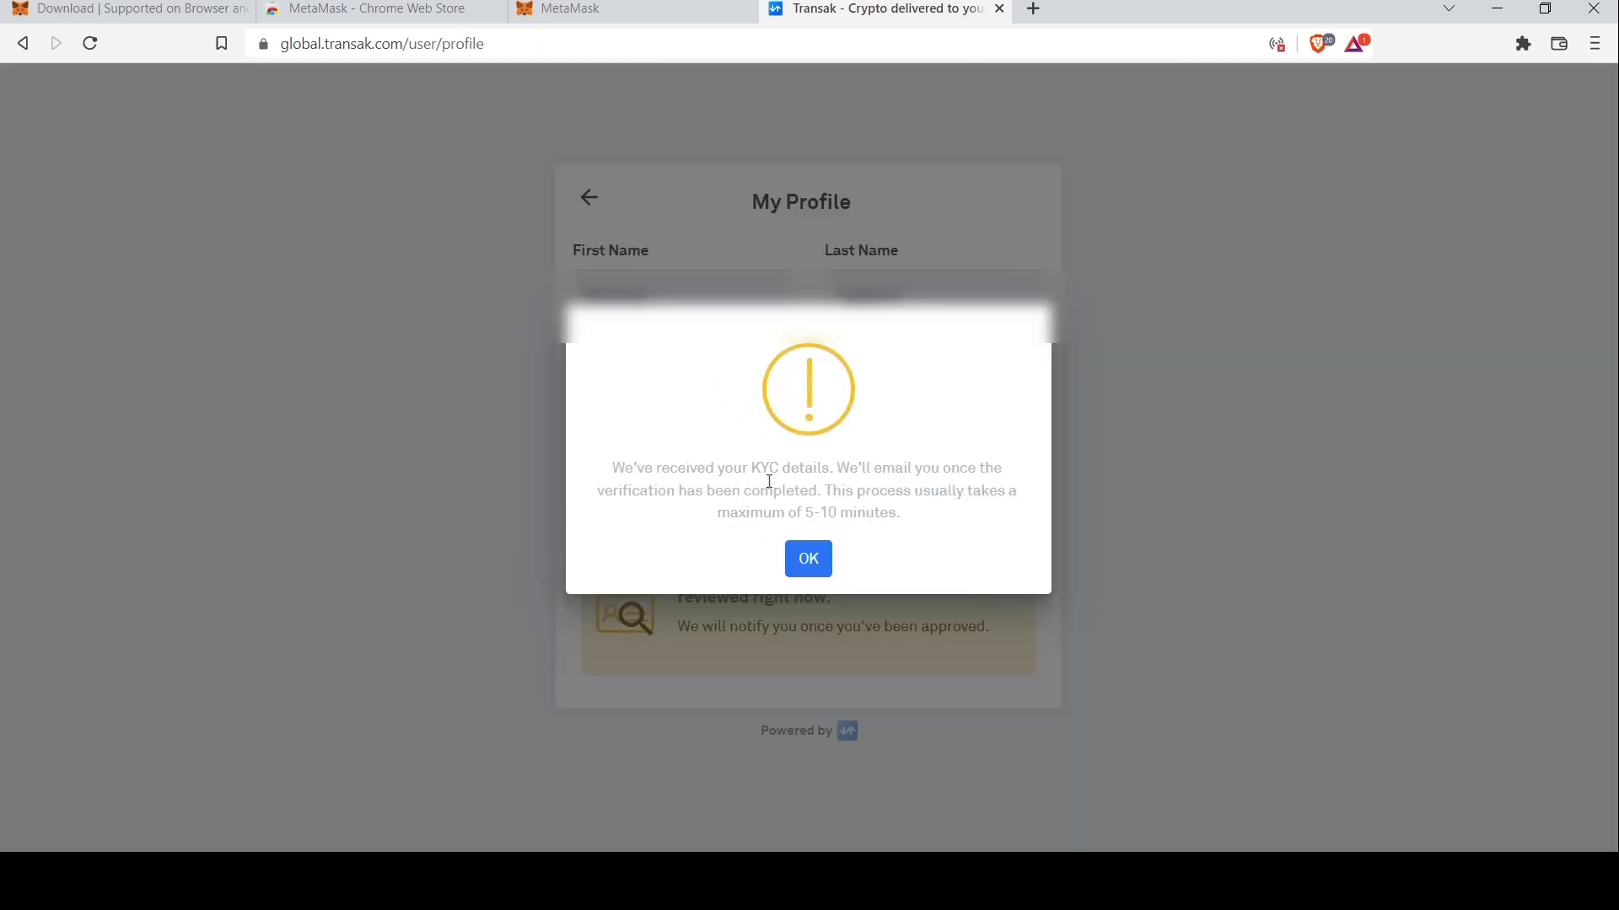
# Review the KYC received message, then enter the UPI / VPA ID in Bank Details
pyautogui.moveTo(615, 469); pyautogui.dragTo(939, 531)
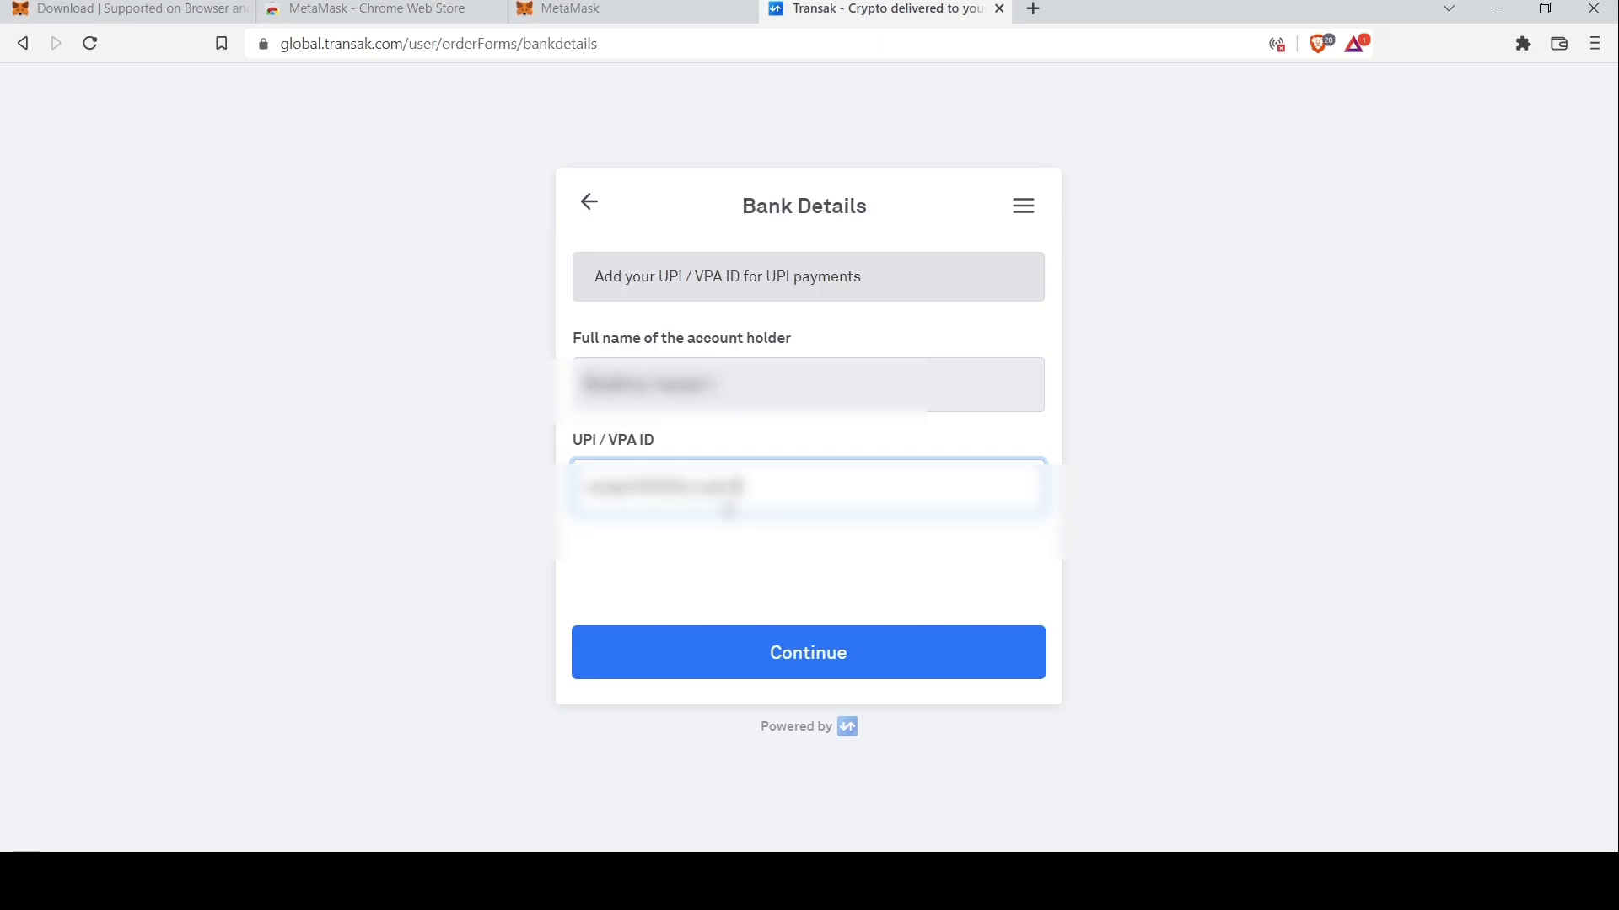
pyautogui.write('okicici')
# Submit bank details, confirm the 8000 INR BNB order to this wallet, and accept the estimated-price risk
pyautogui.click(860, 661)
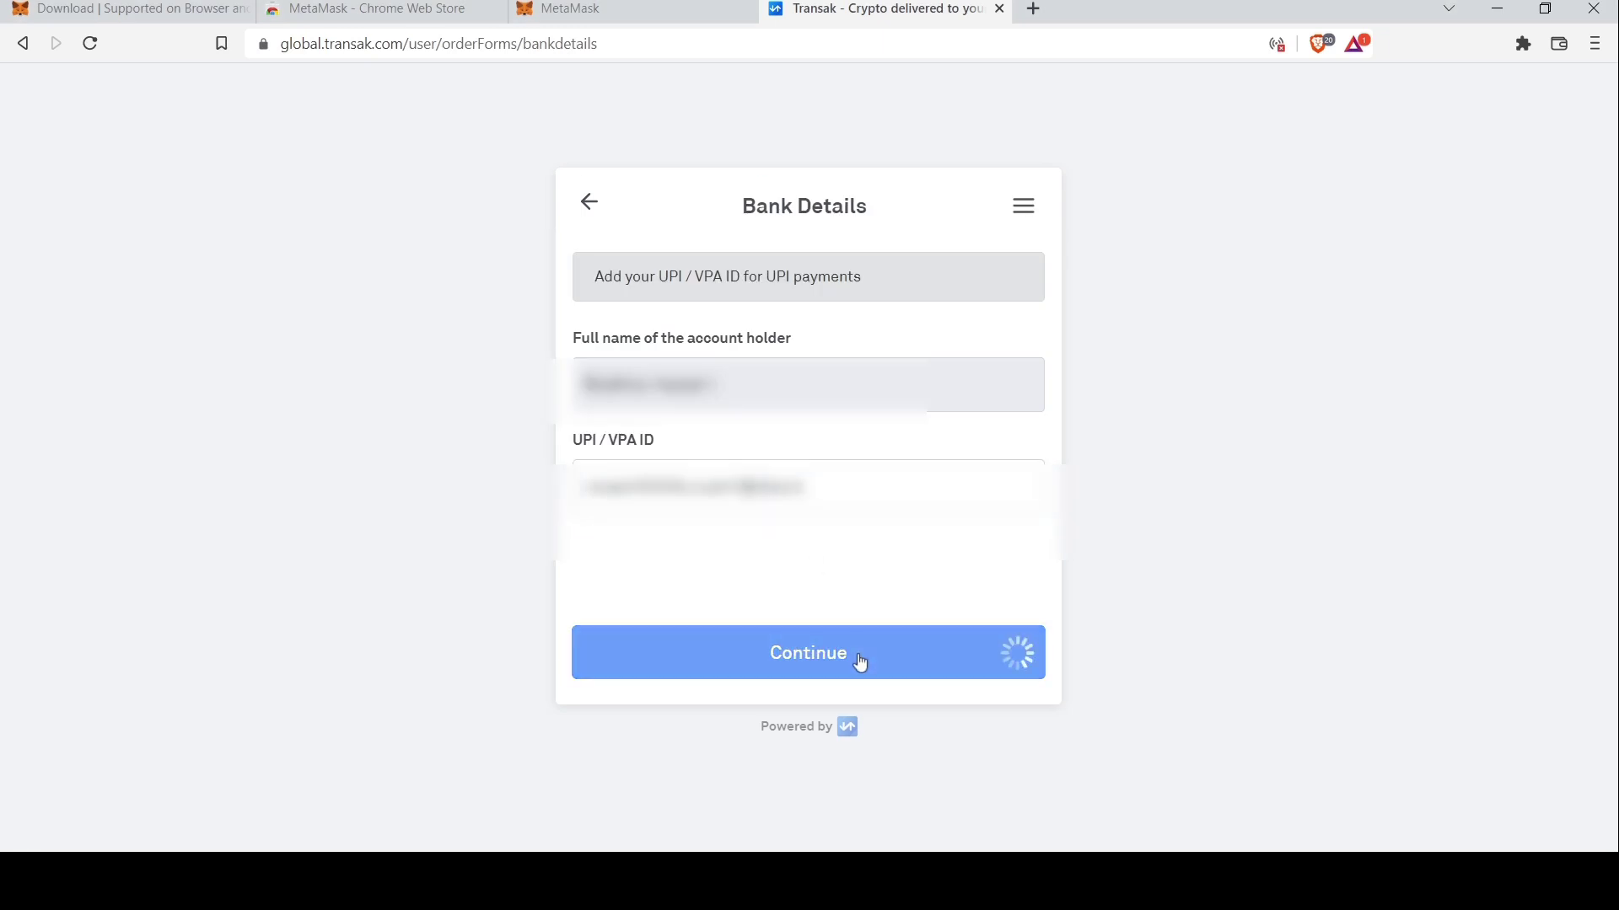
pyautogui.click(603, 588)
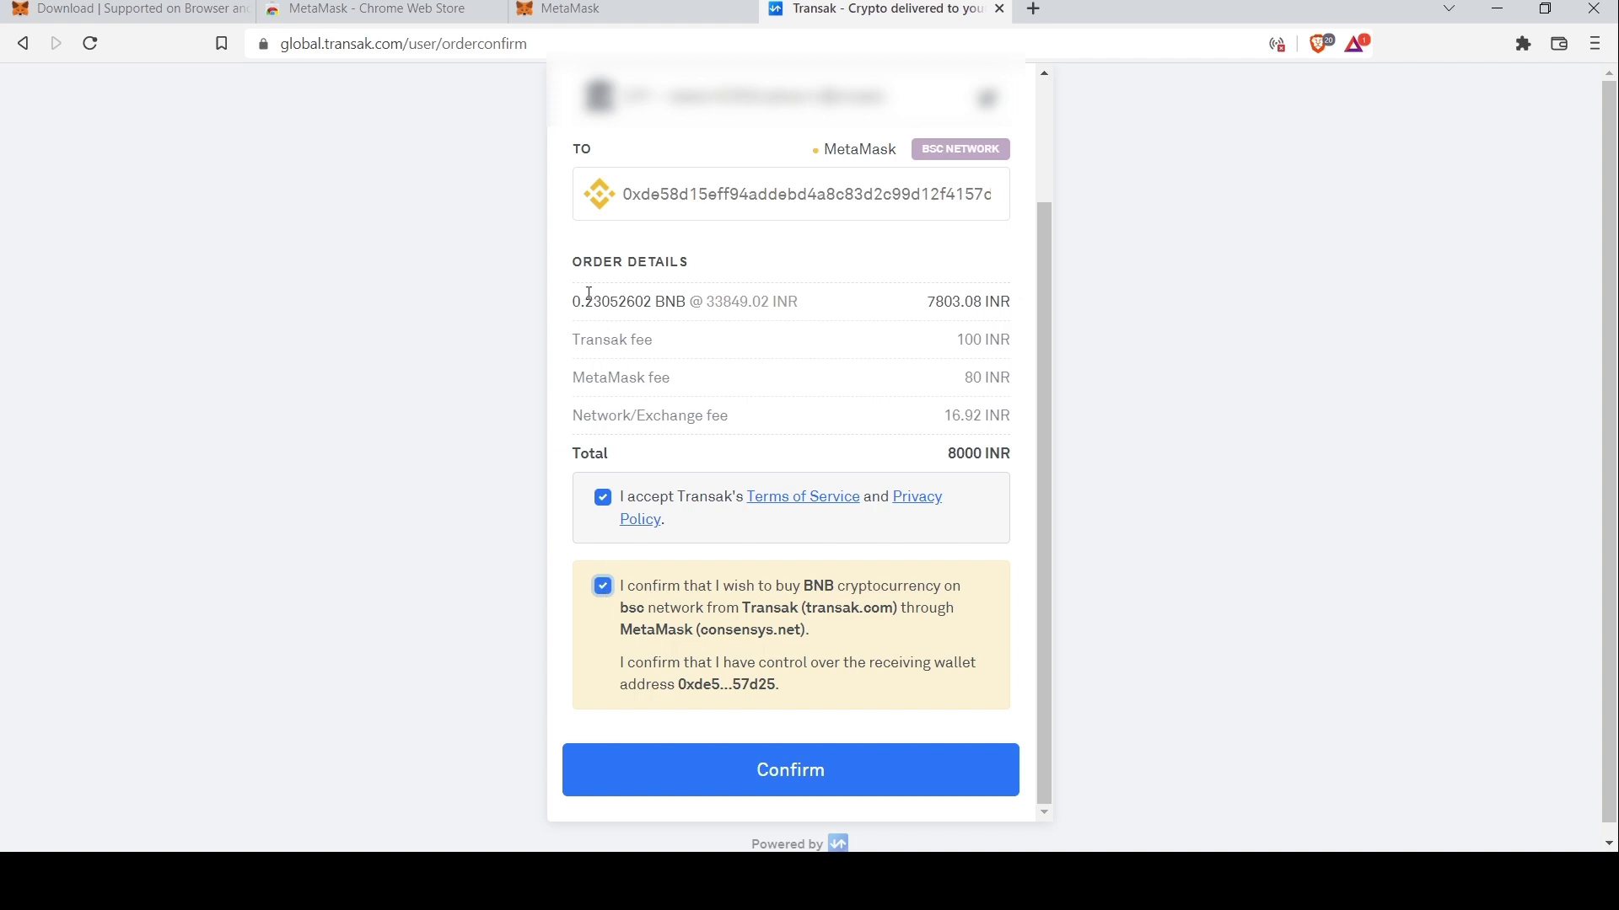
pyautogui.click(810, 772)
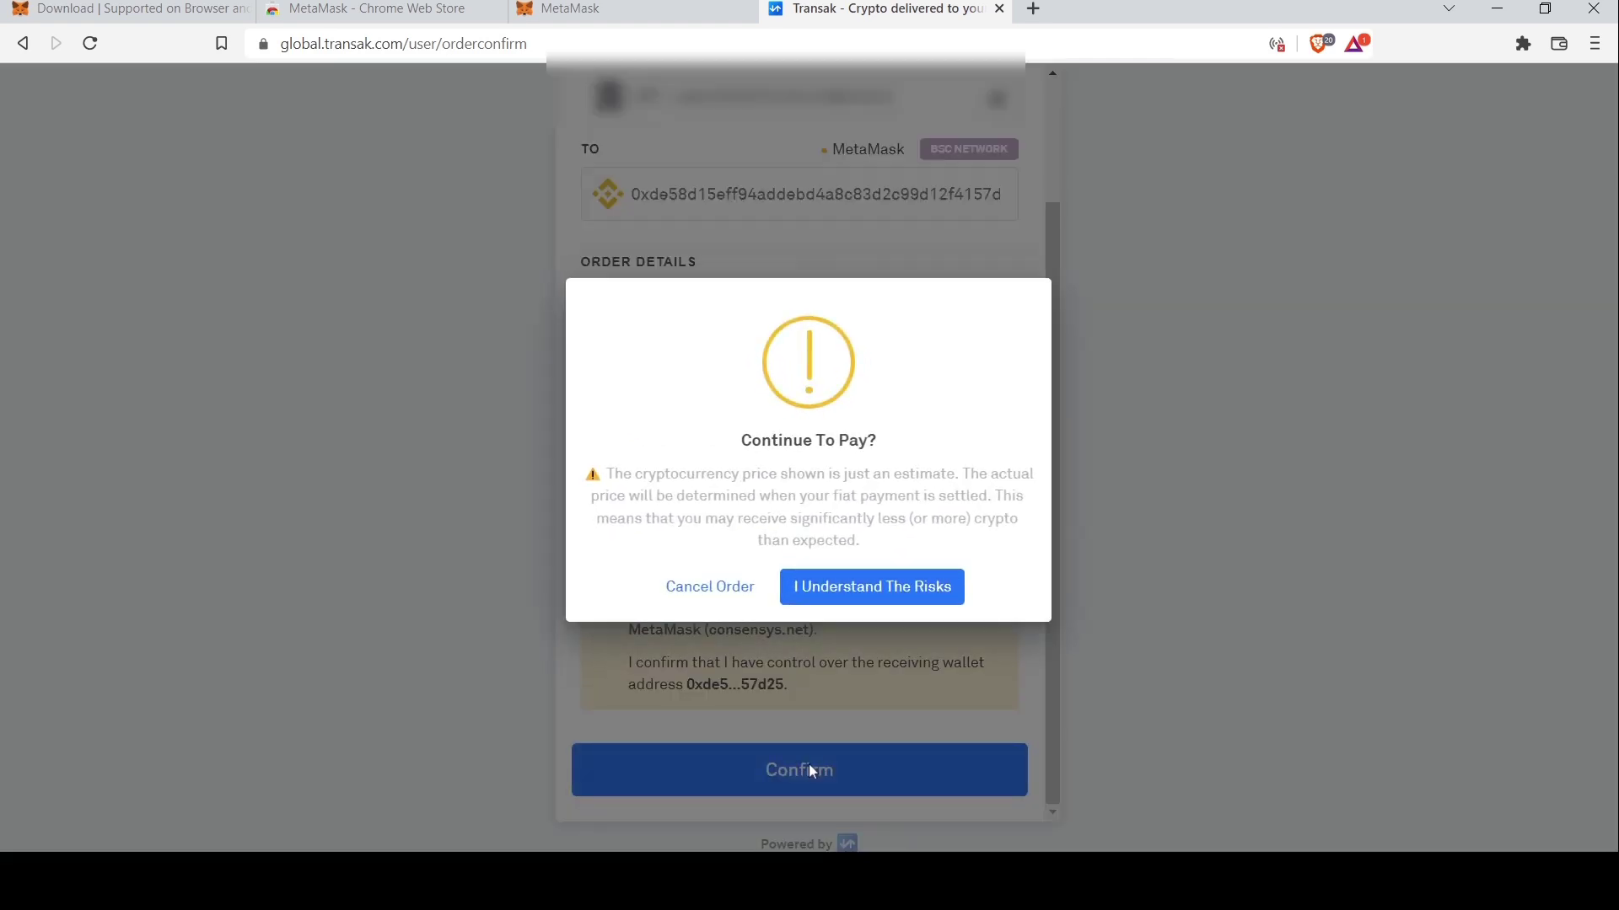
pyautogui.moveTo(604, 474); pyautogui.dragTo(931, 558)
pyautogui.click(930, 559)
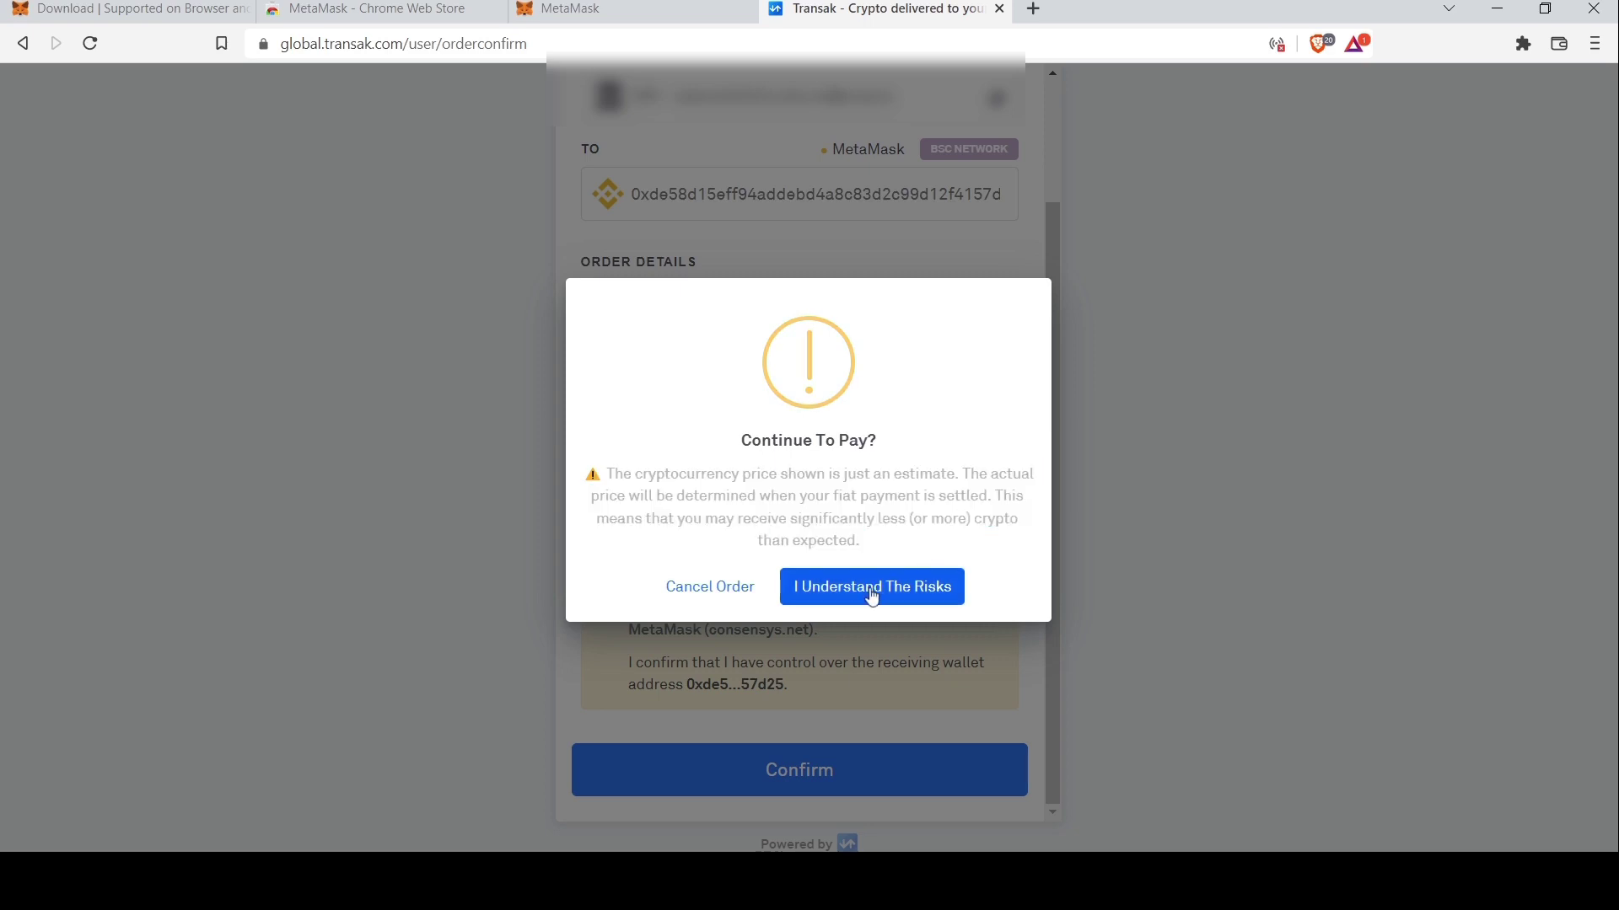
pyautogui.click(873, 590)
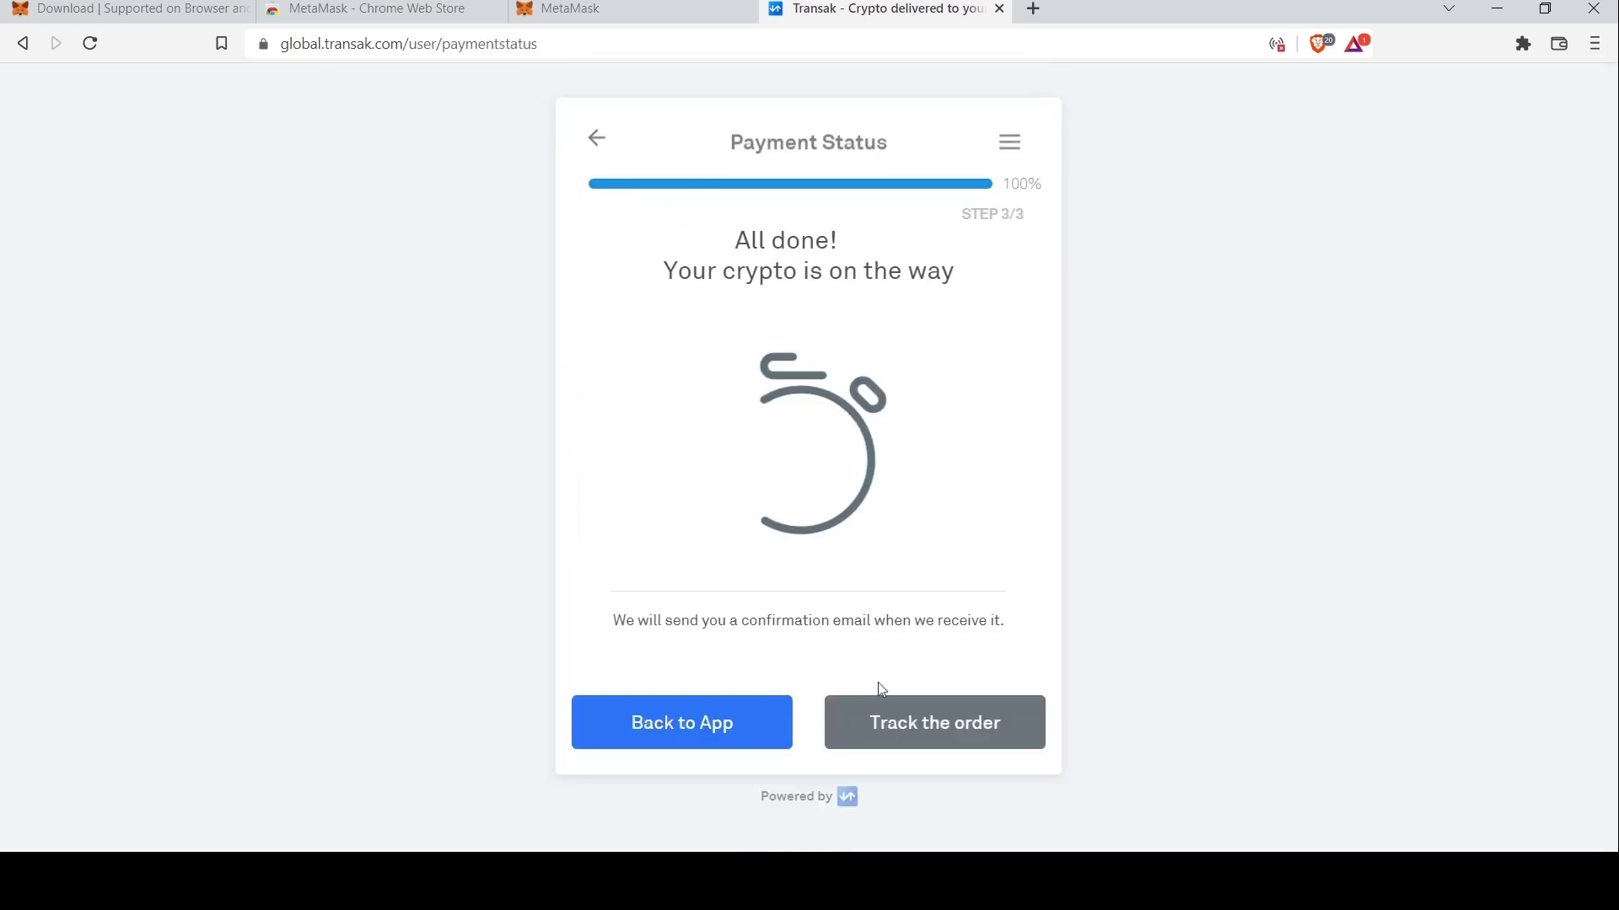
# Review the completed order: 0.23116865 BNB bought for INR 8000 on BSC
pyautogui.moveTo(943, 268); pyautogui.dragTo(978, 272)
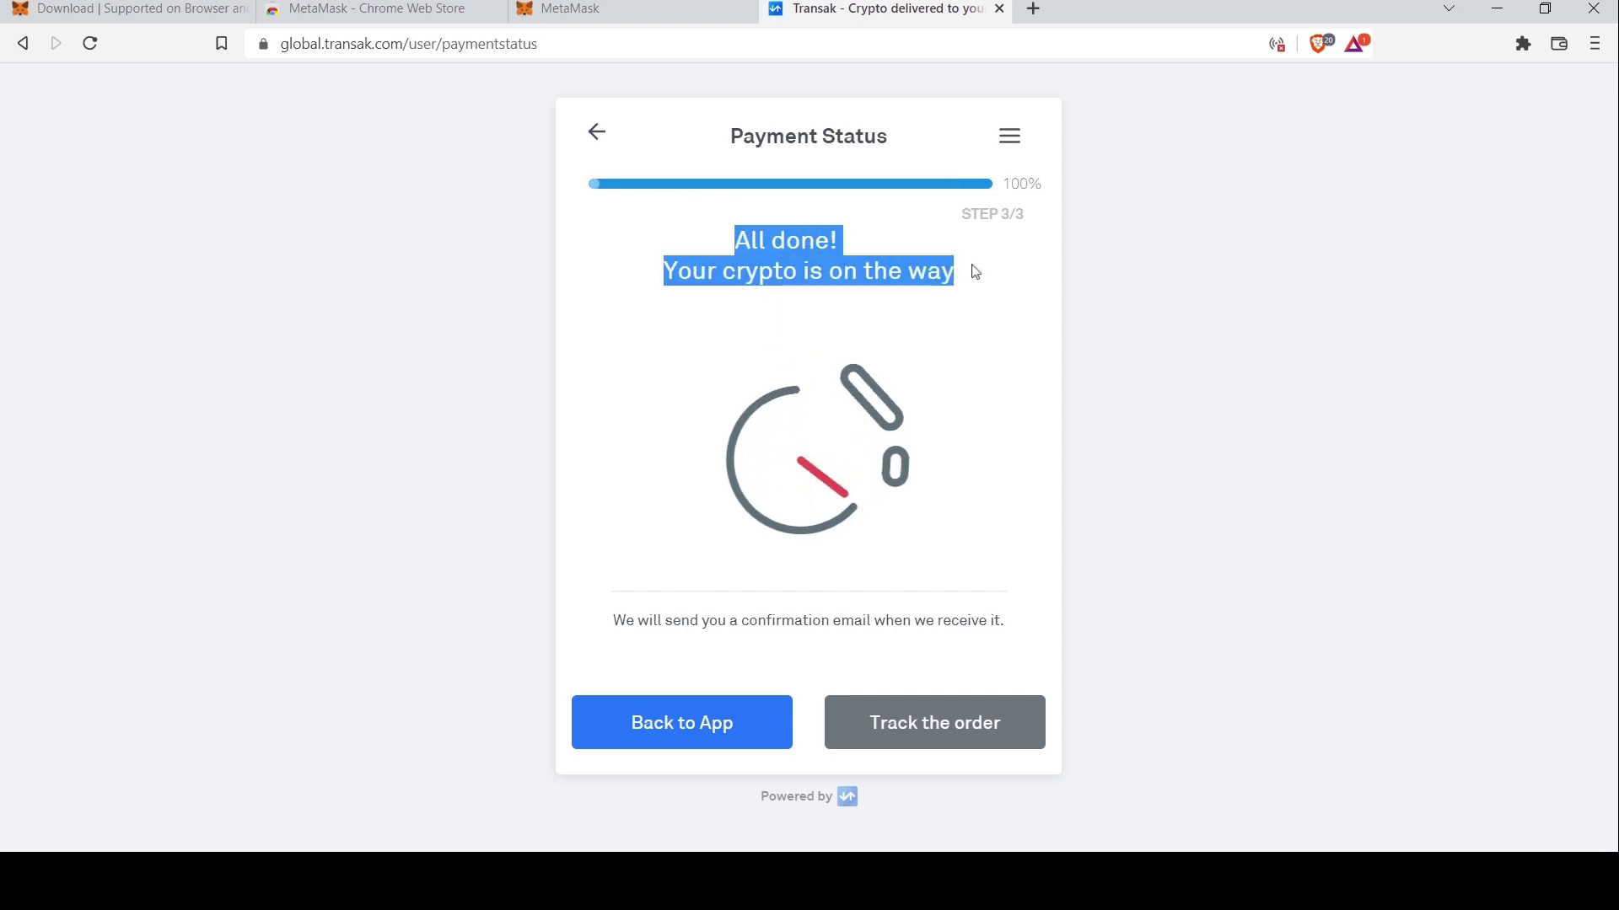
pyautogui.click(639, 643)
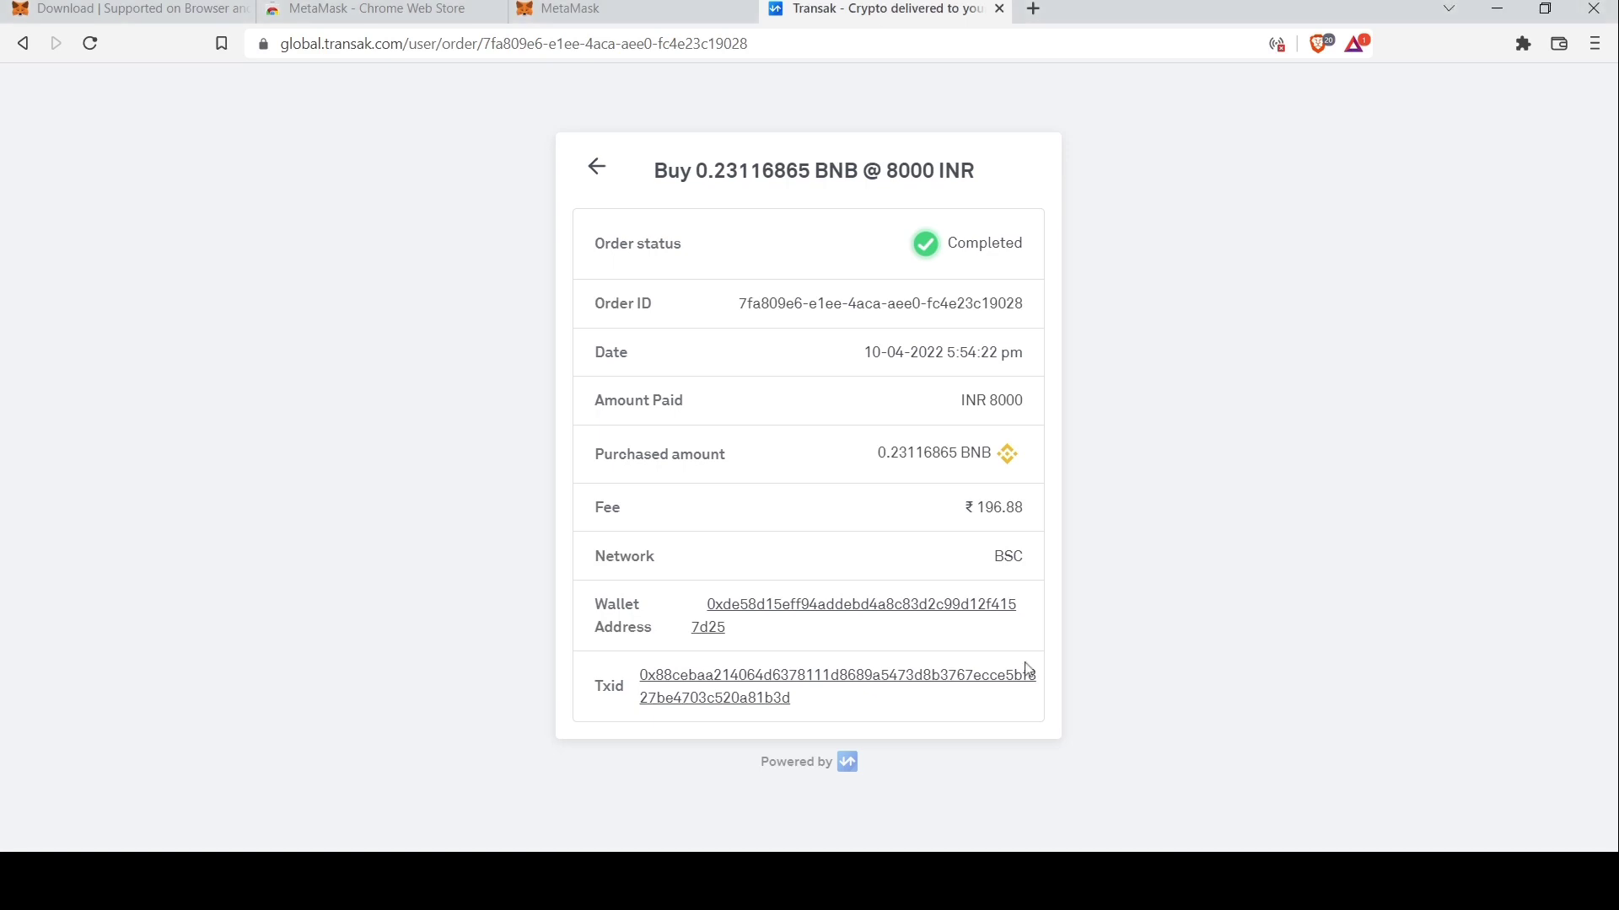
# Back in MetaMask, dismiss the Deposit BNB dialog and check the new 0.2312 BNB balance
pyautogui.click(651, 13)
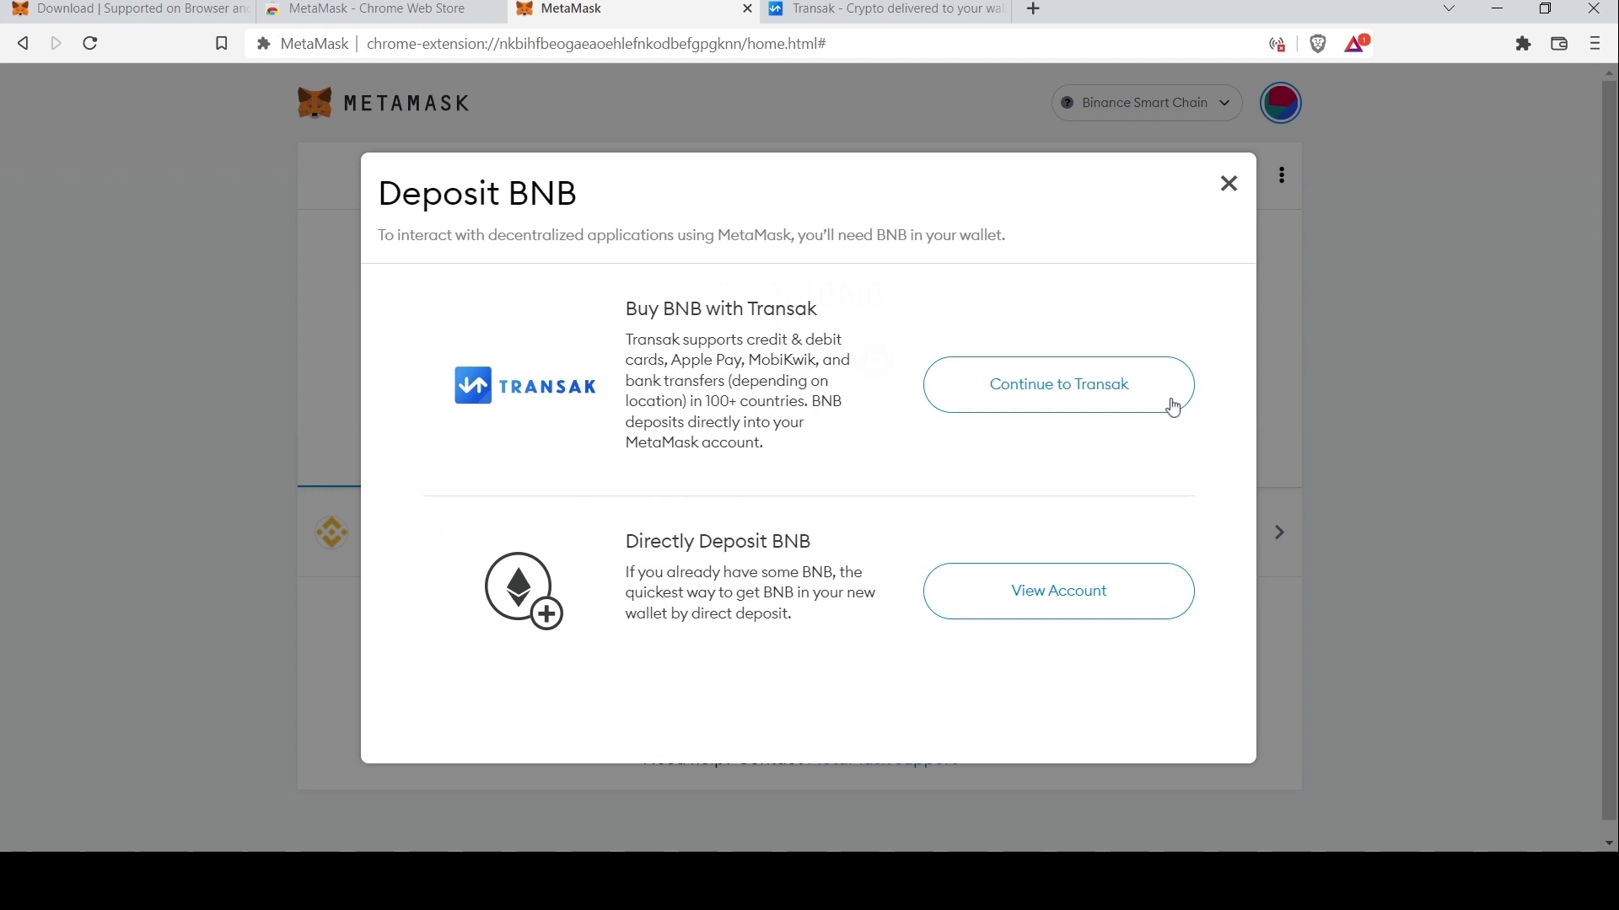
pyautogui.click(1226, 184)
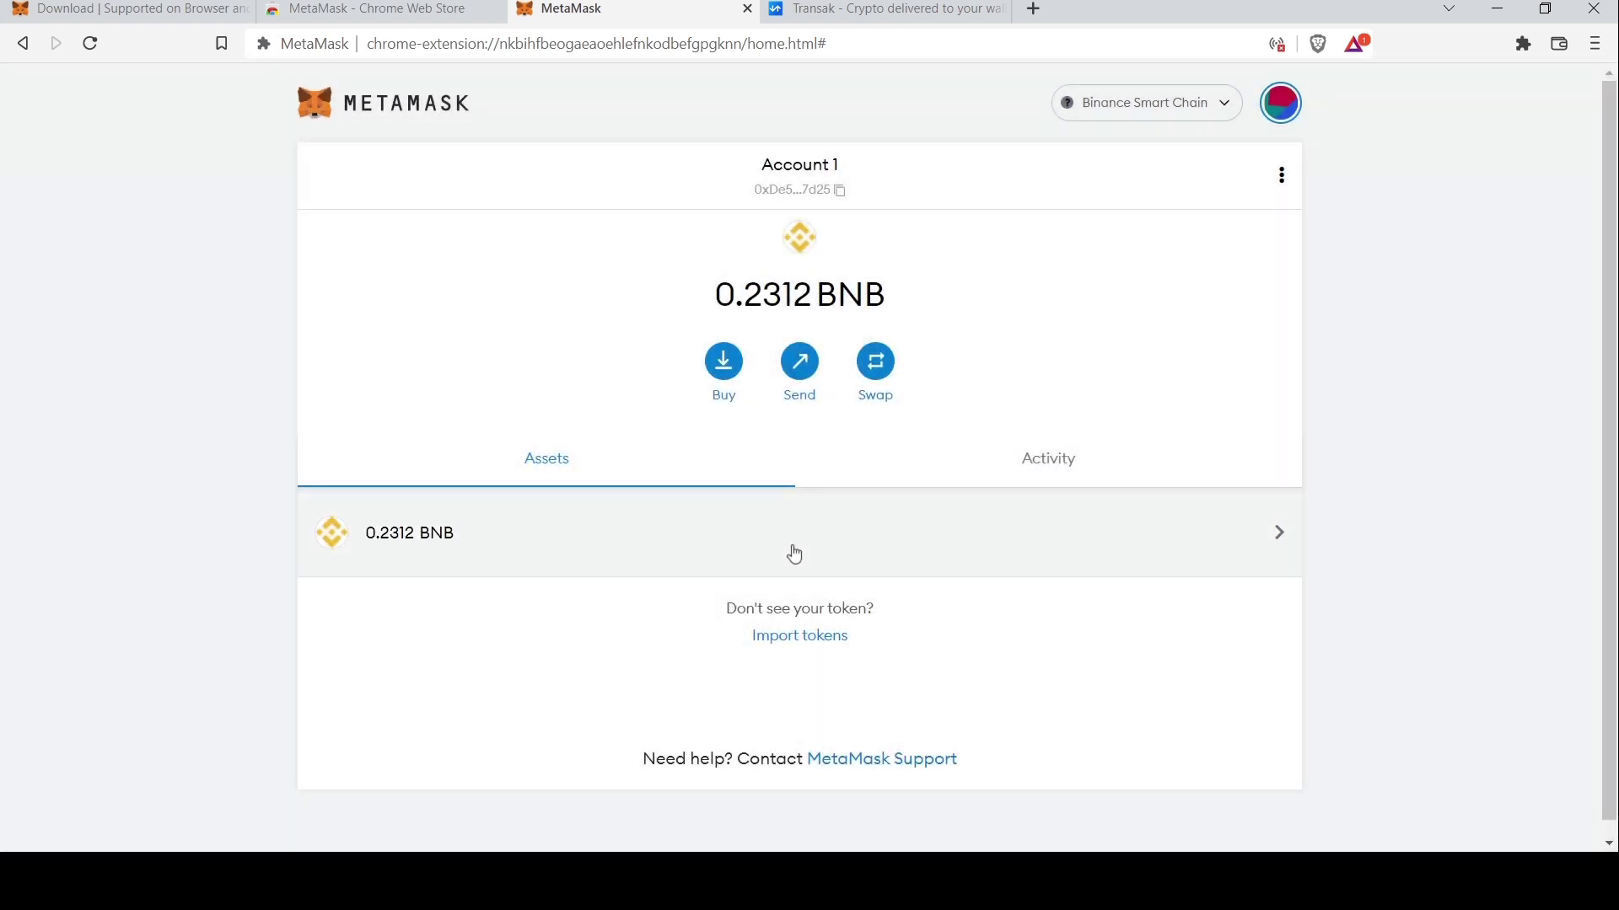
pyautogui.moveTo(714, 291); pyautogui.dragTo(920, 295)
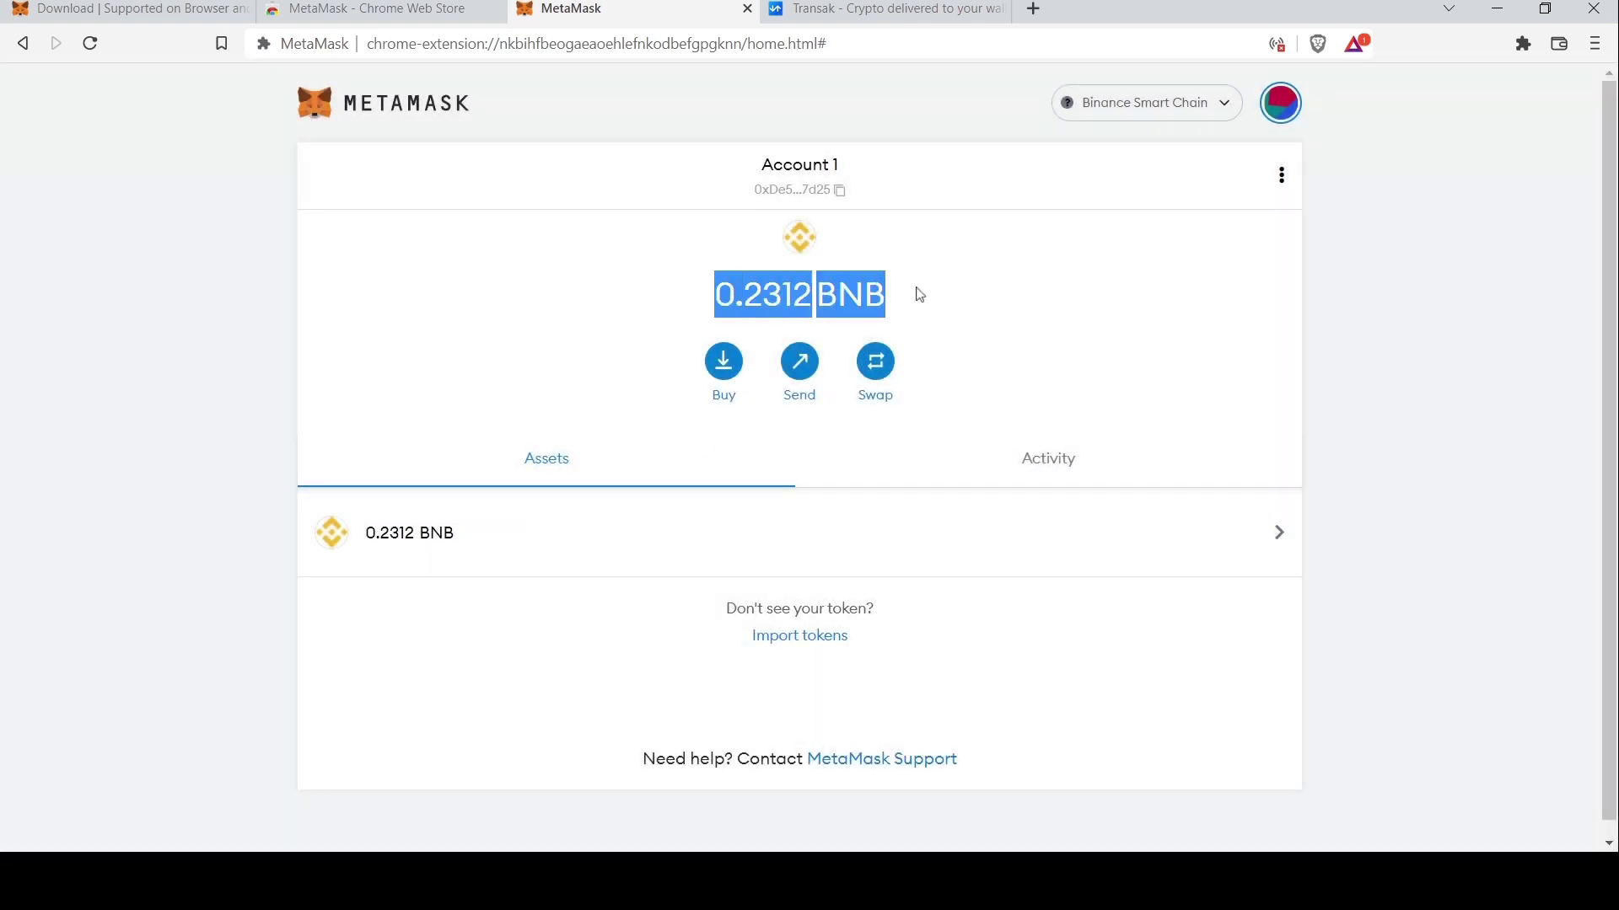